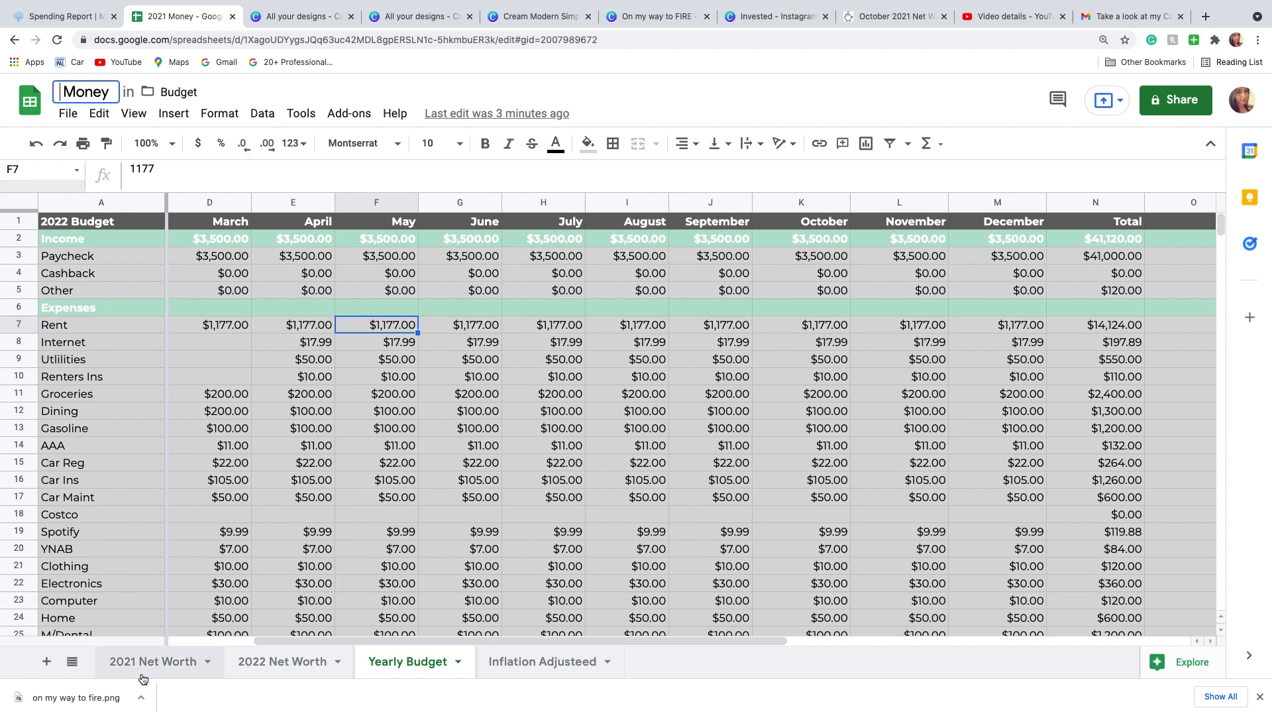
Step: Look over the 2022 Net Worth sheet from its income and investment rows down to the sections below
click(298, 675)
scroll(437, 574, down, 8)
scroll(440, 575, up, 12)
scroll(447, 582, up, 2)
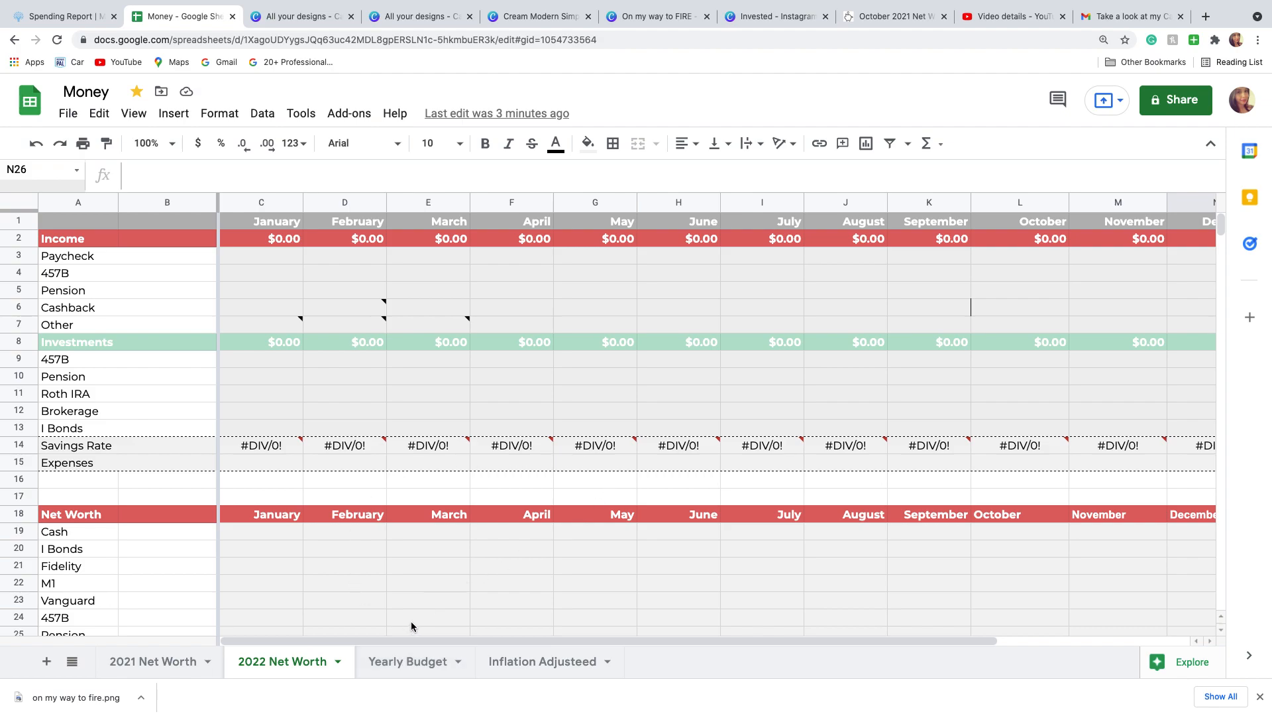
Step: Review the Yearly Budget sheet from January onward, covering income, expenses, investing rows, totals and left-over amounts
click(418, 673)
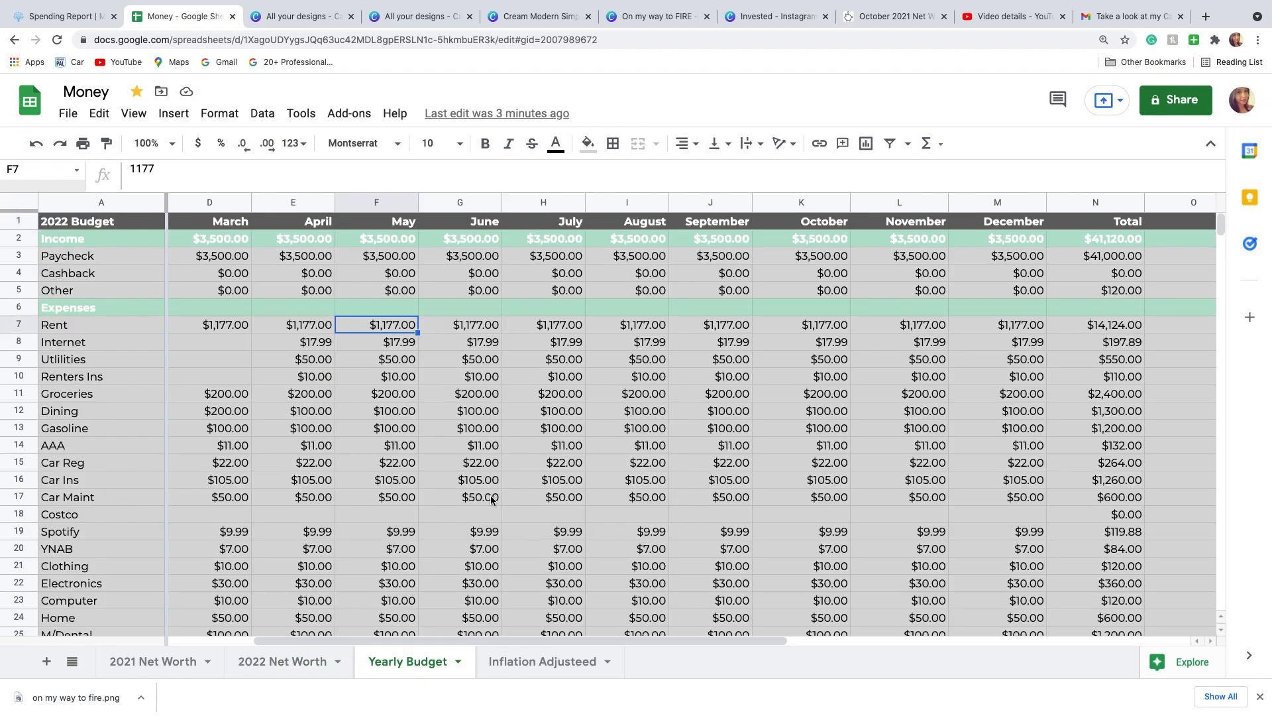
click(537, 492)
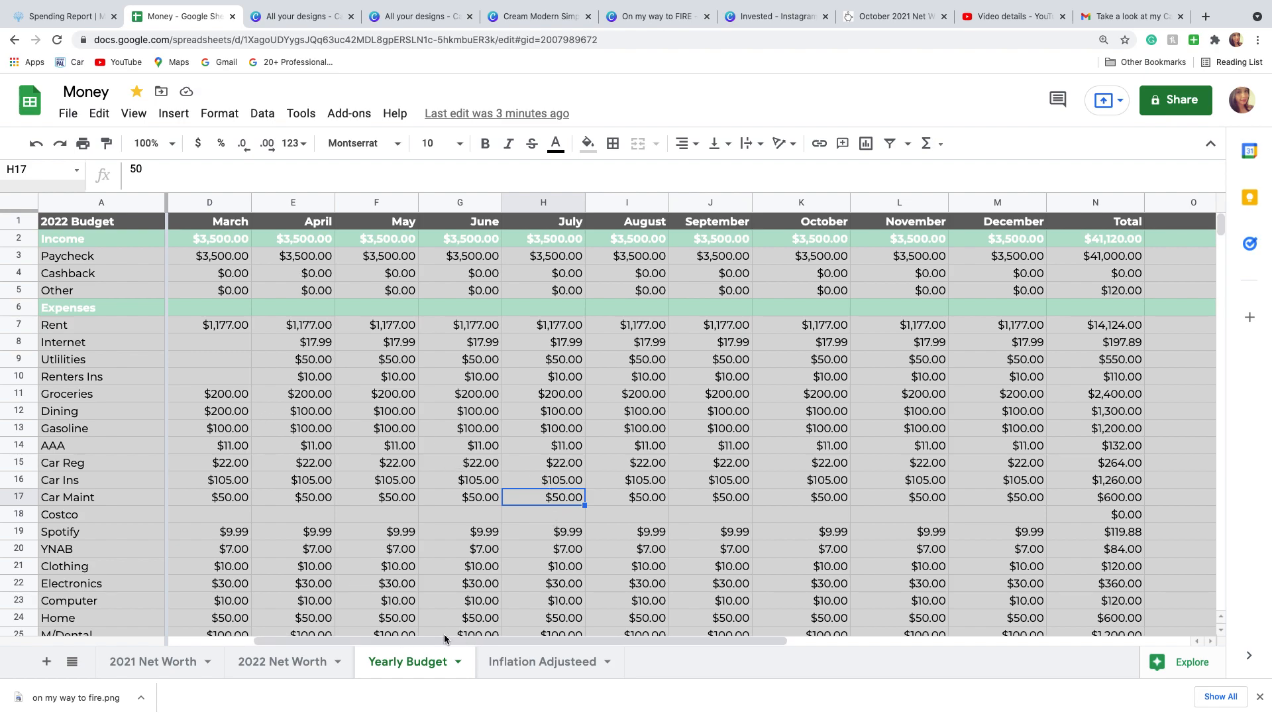
drag(441, 643, 355, 642)
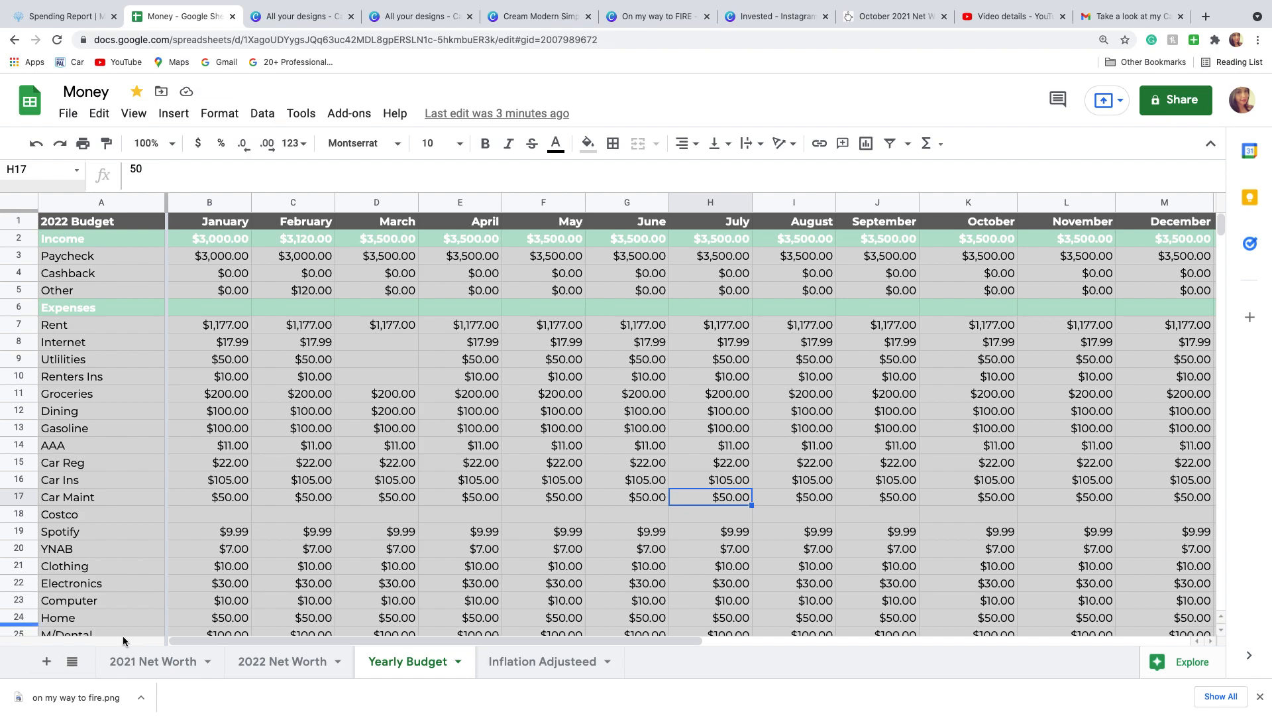
scroll(214, 607, down, 1)
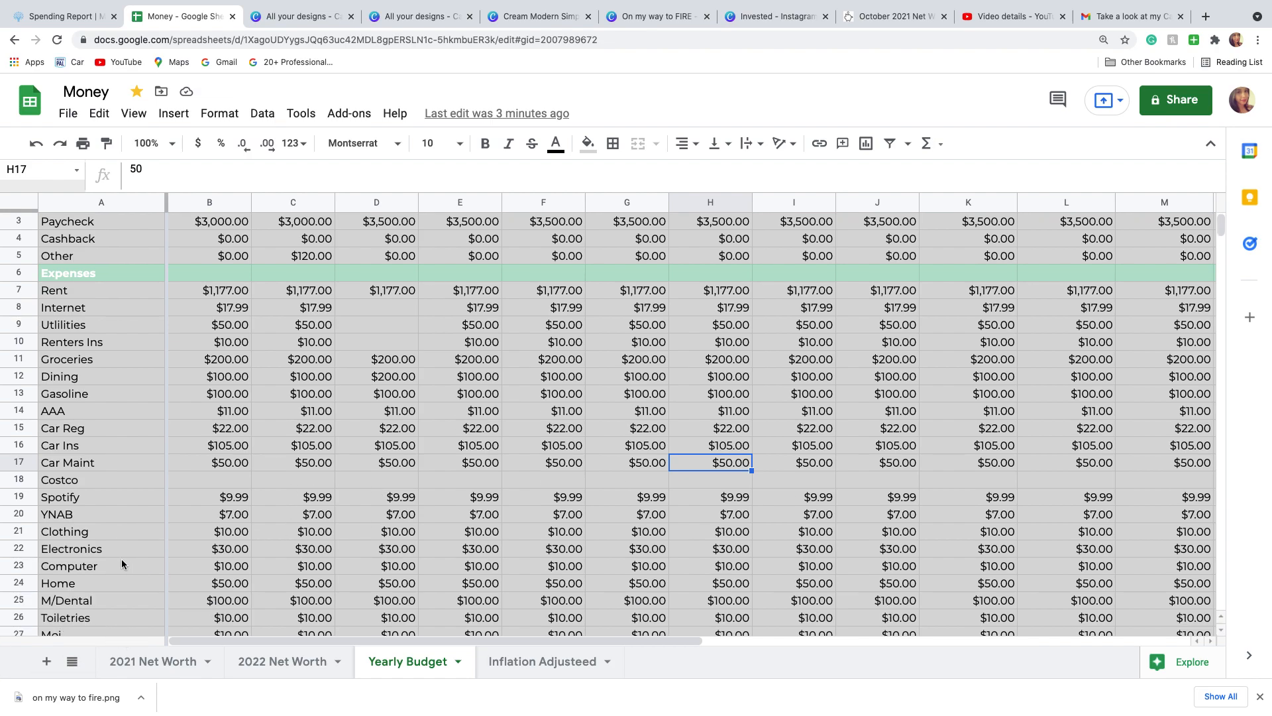
scroll(321, 581, down, 5)
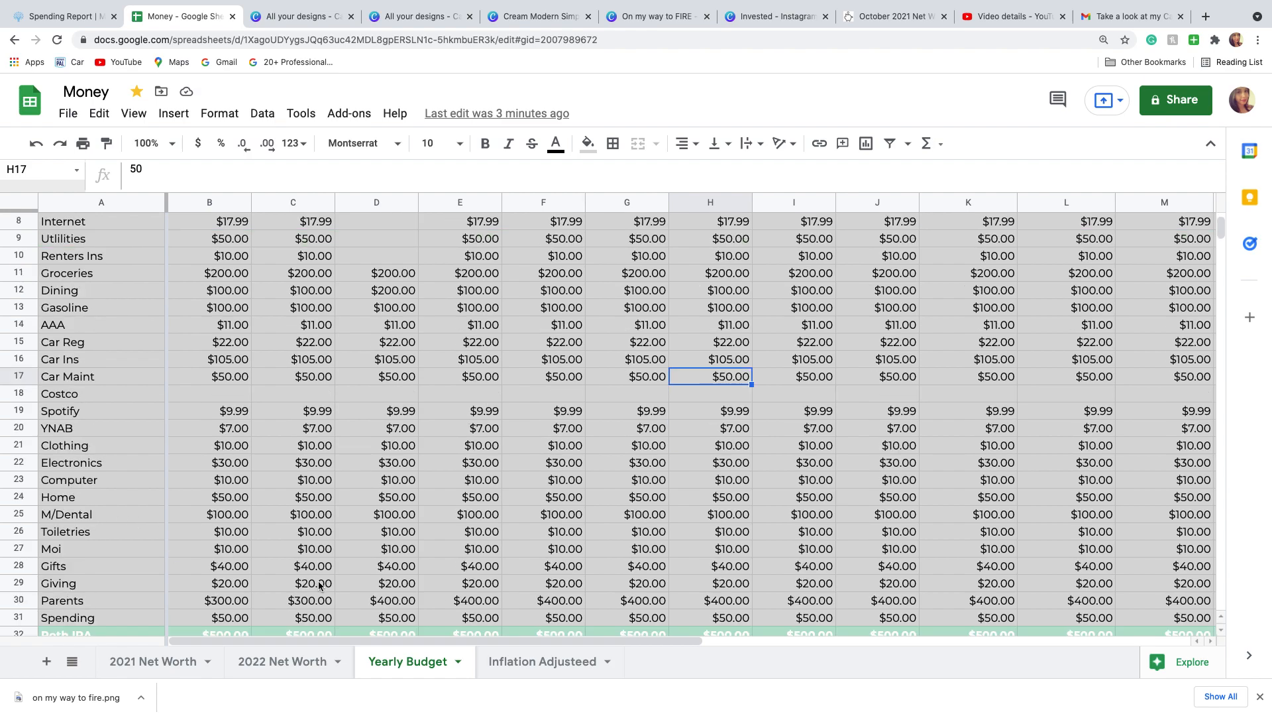
scroll(318, 587, up, 6)
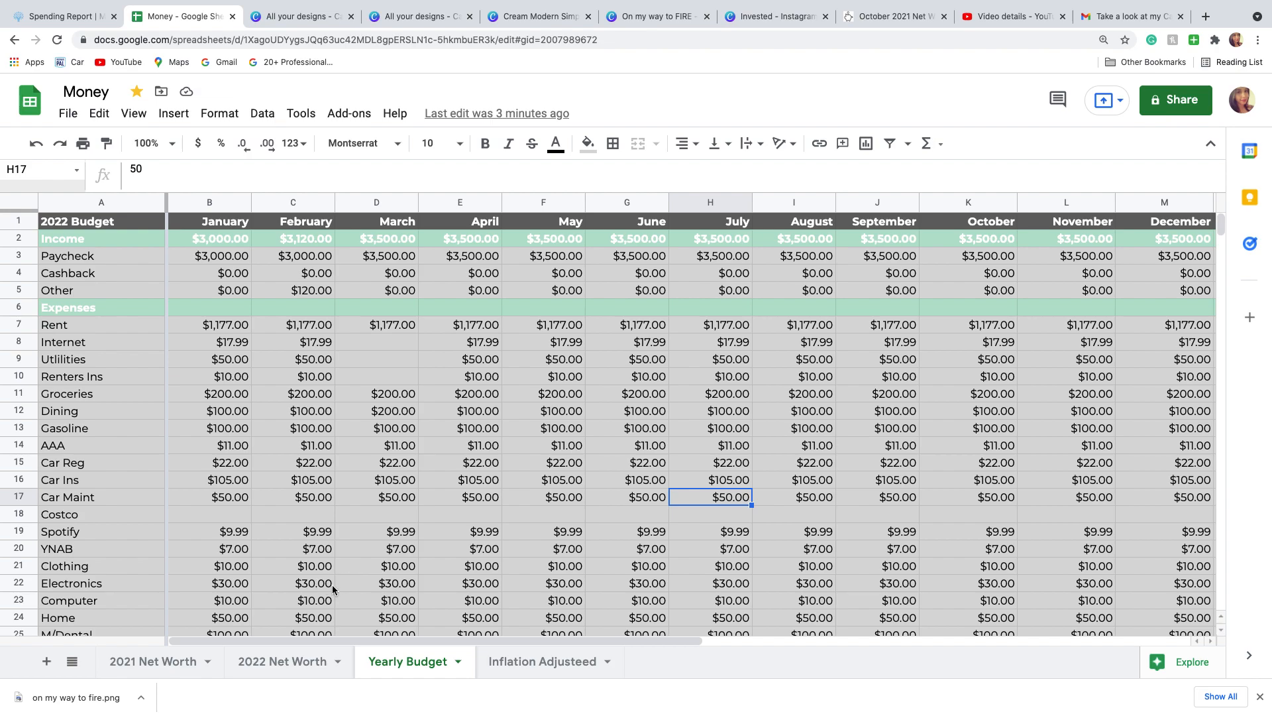
scroll(333, 582, down, 5)
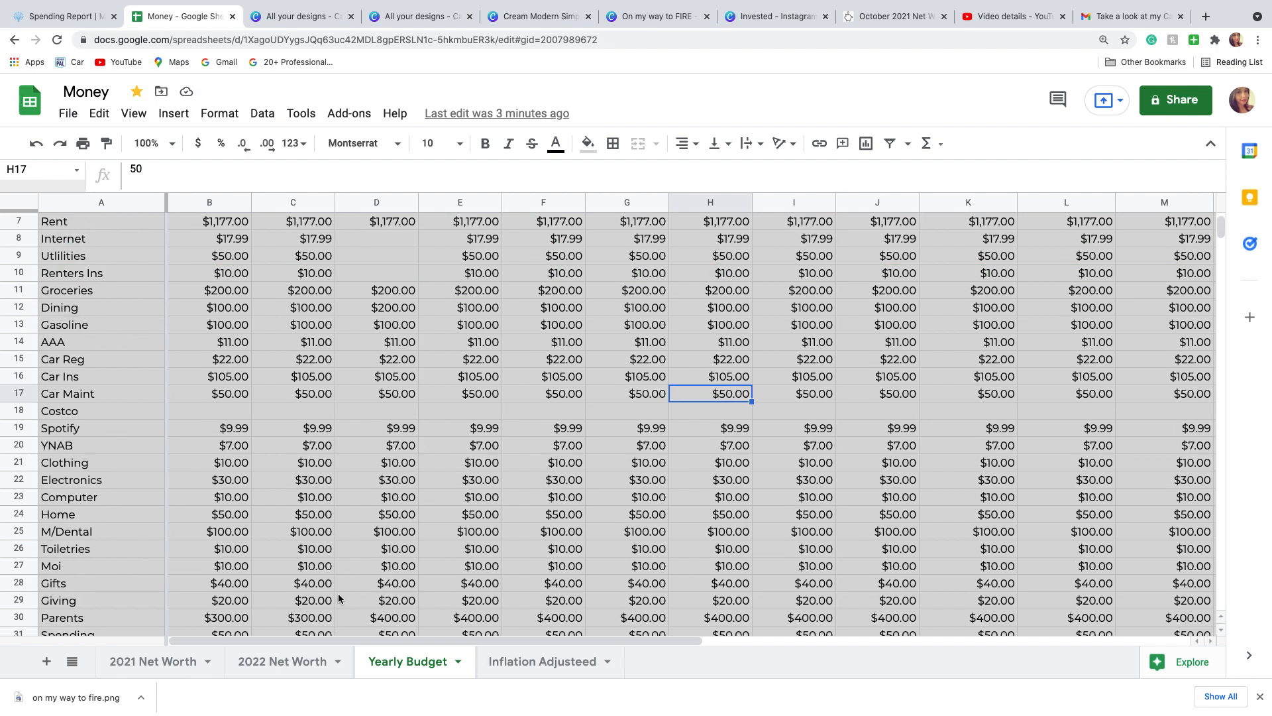
scroll(311, 527, up, 5)
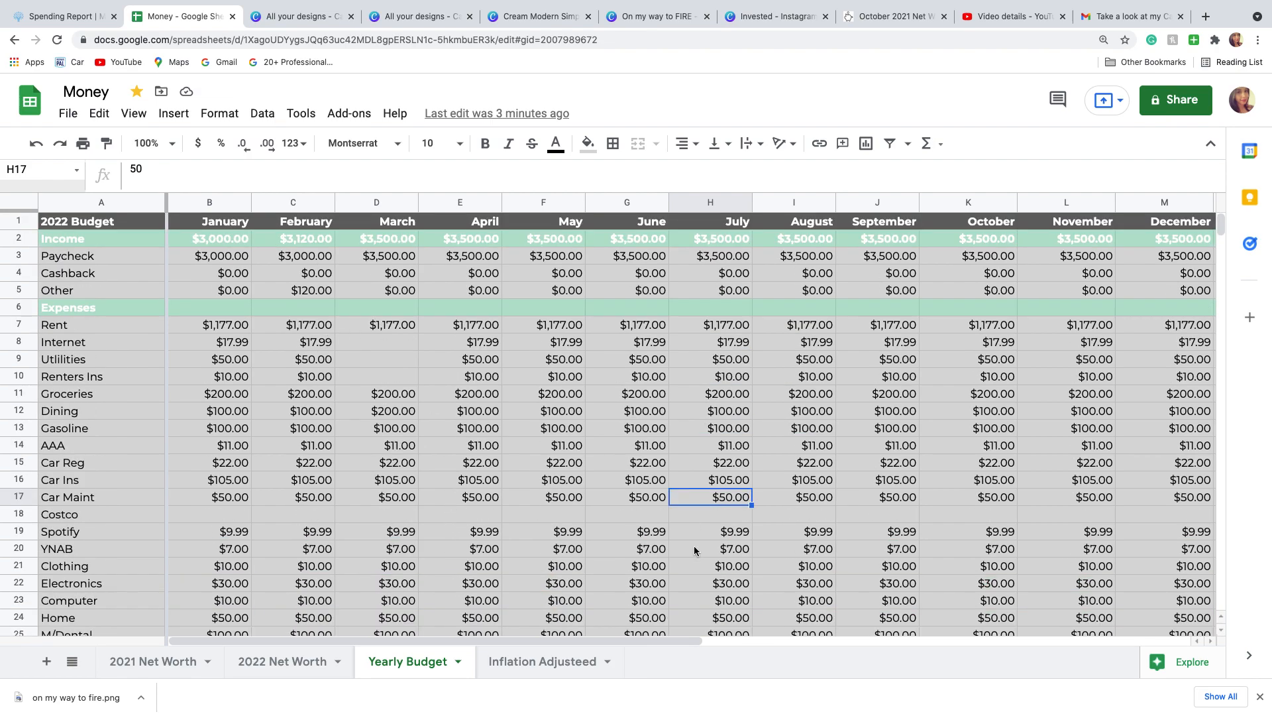
scroll(693, 561, down, 10)
scroll(694, 570, up, 4)
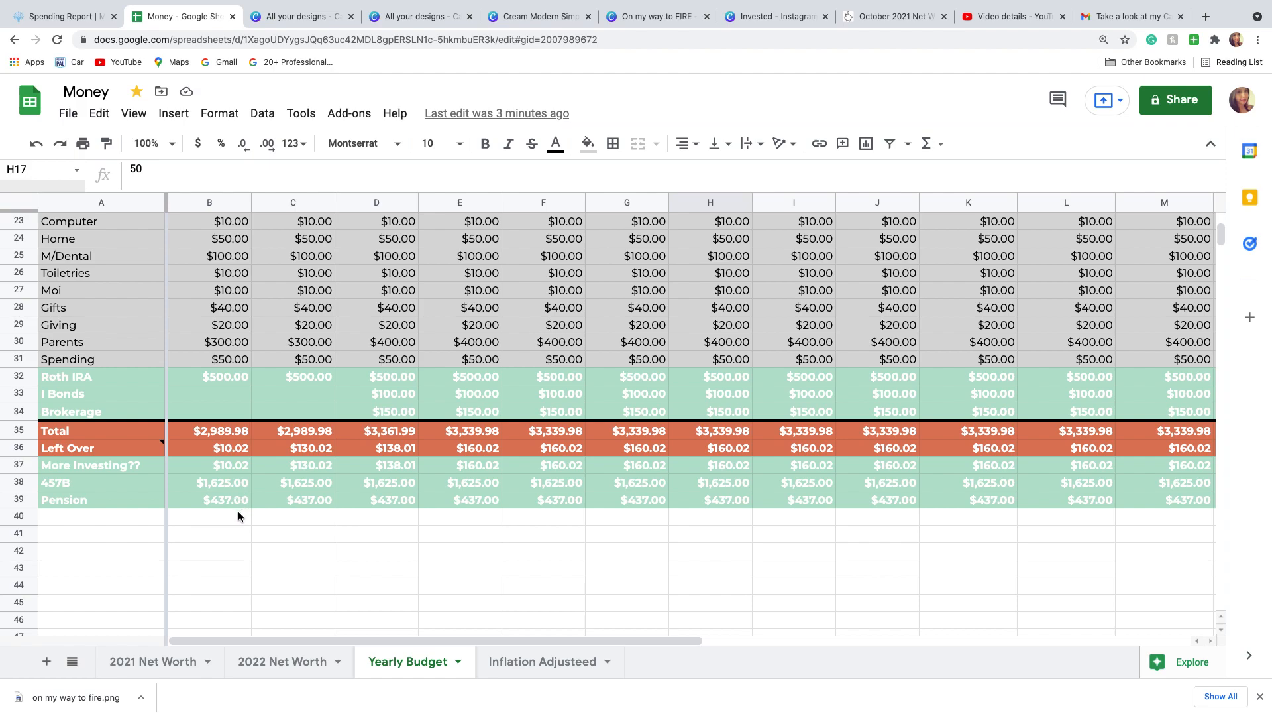
Step: Compare the money goals tables and charts on the 2022 and 2021 Net Worth sheets, inspecting the 2021 457B amount left
click(302, 665)
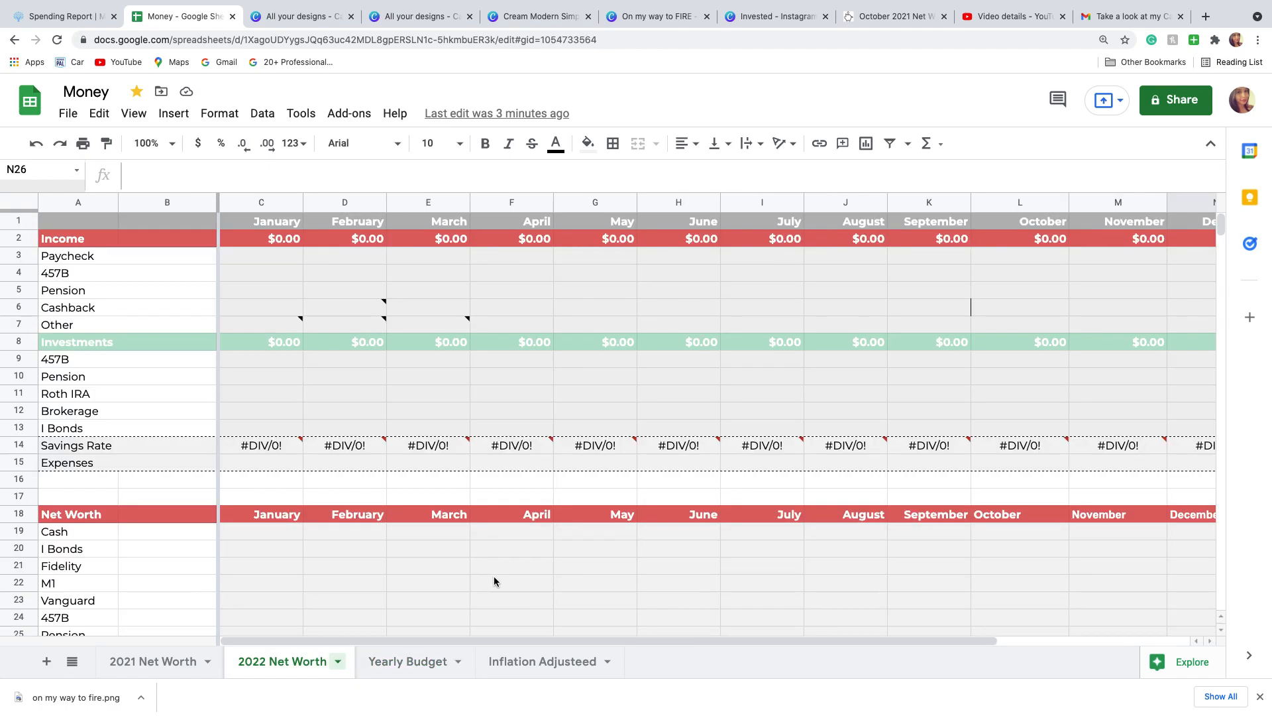
scroll(495, 571, down, 10)
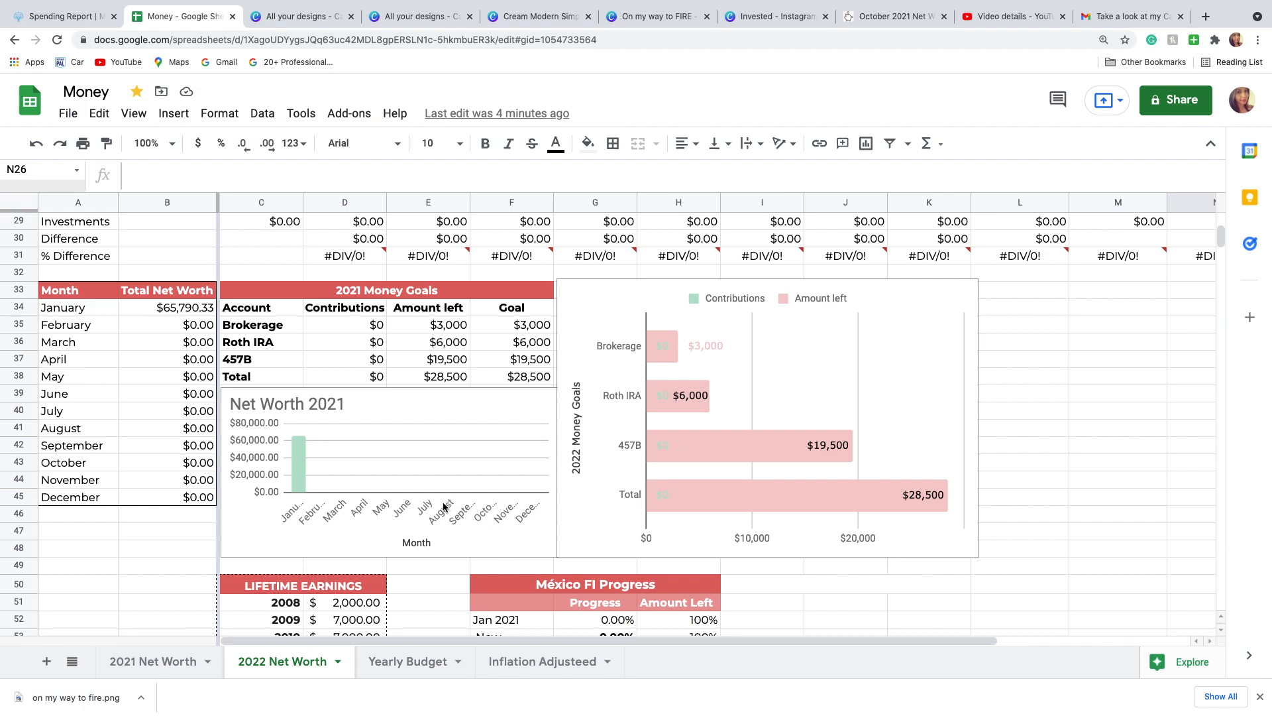
click(141, 670)
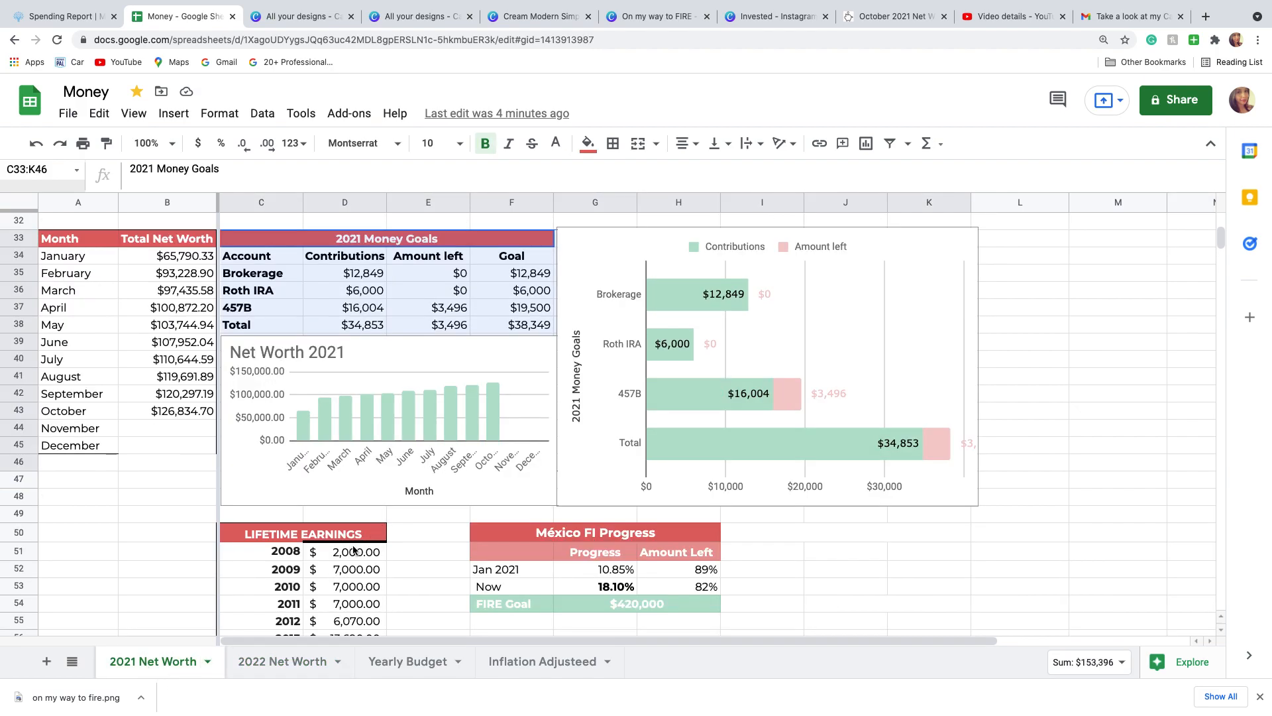
click(405, 307)
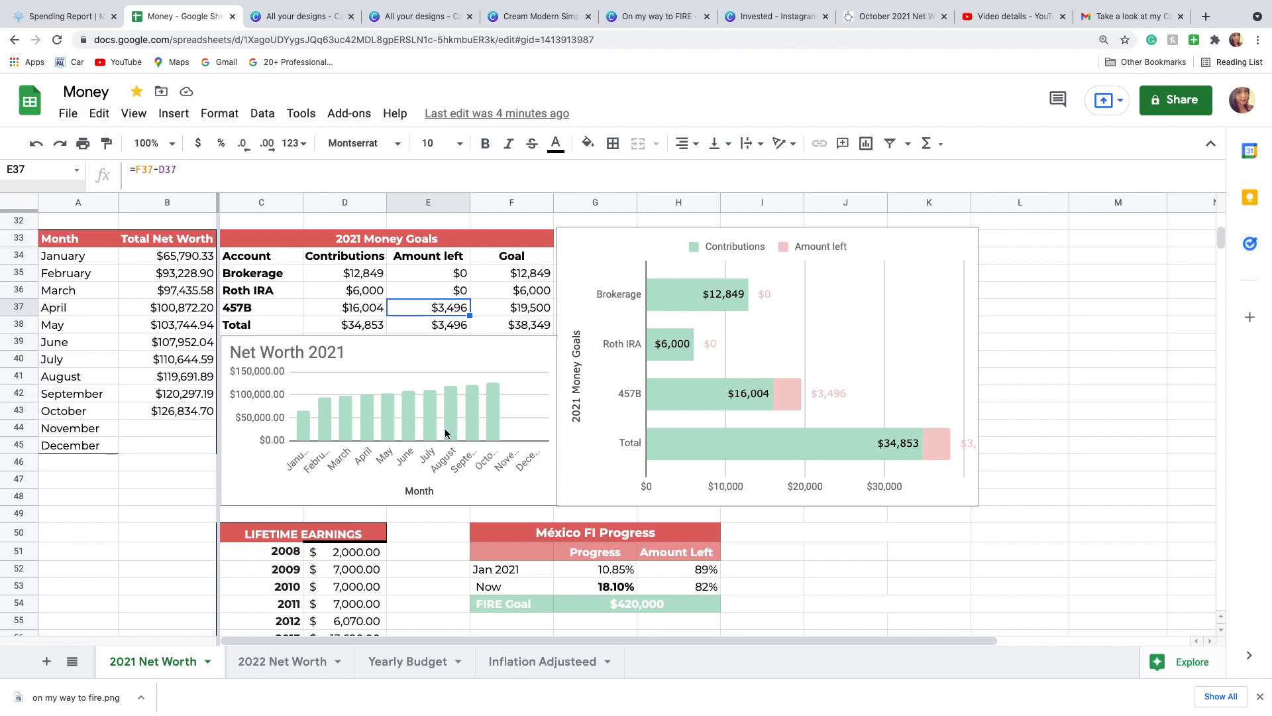
Step: Review the lifetime earnings, FI progress tables and monthly net worth figures on the 2021 Net Worth sheet
scroll(444, 432, down, 10)
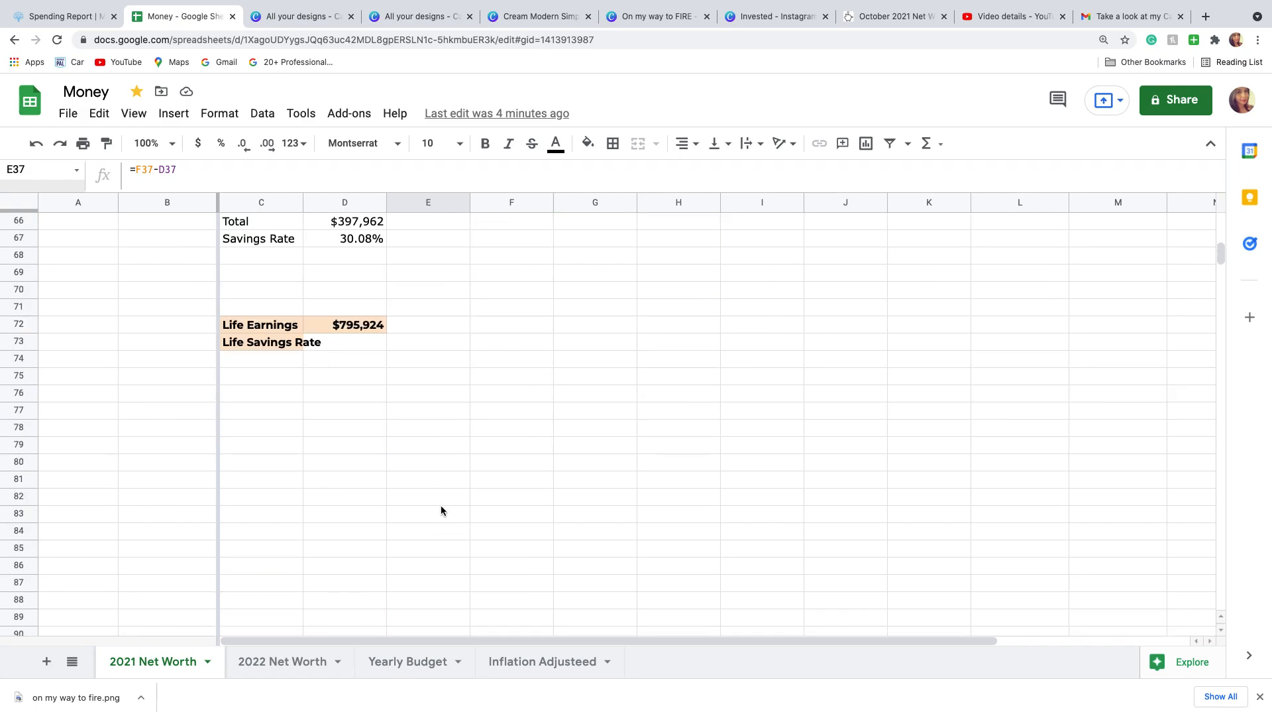
scroll(435, 512, up, 9)
scroll(431, 519, down, 3)
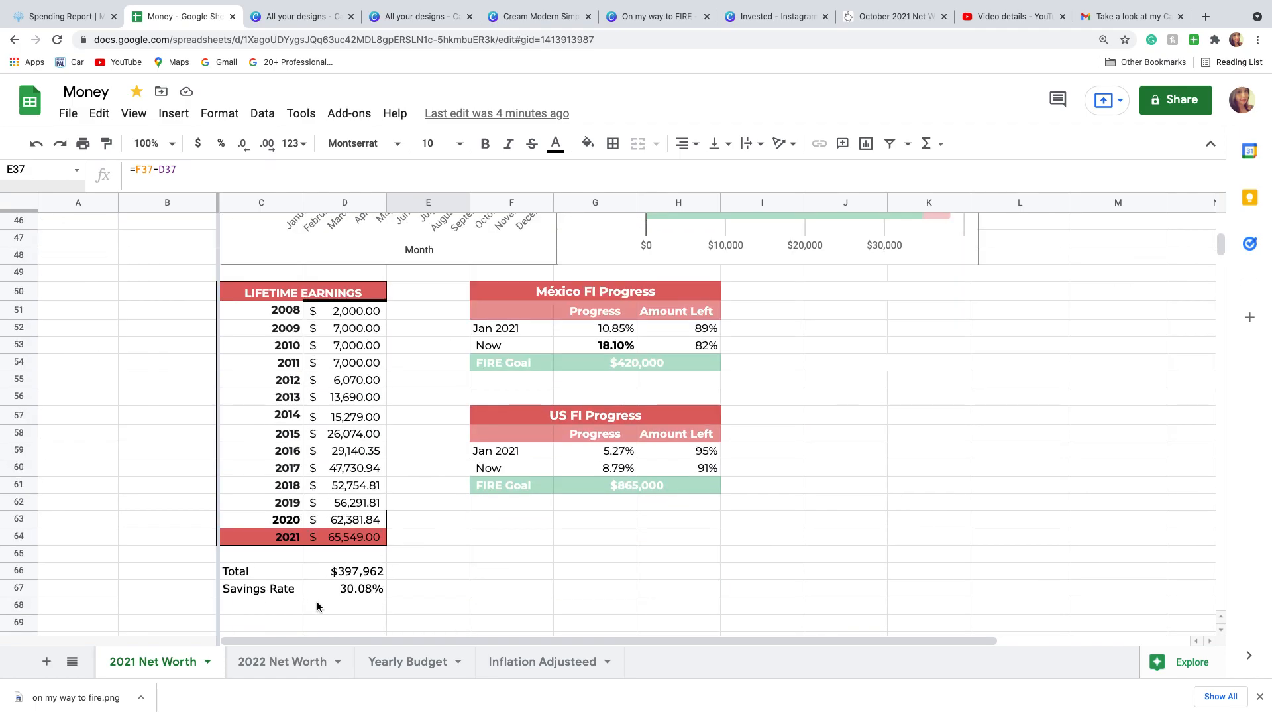
scroll(258, 398, up, 11)
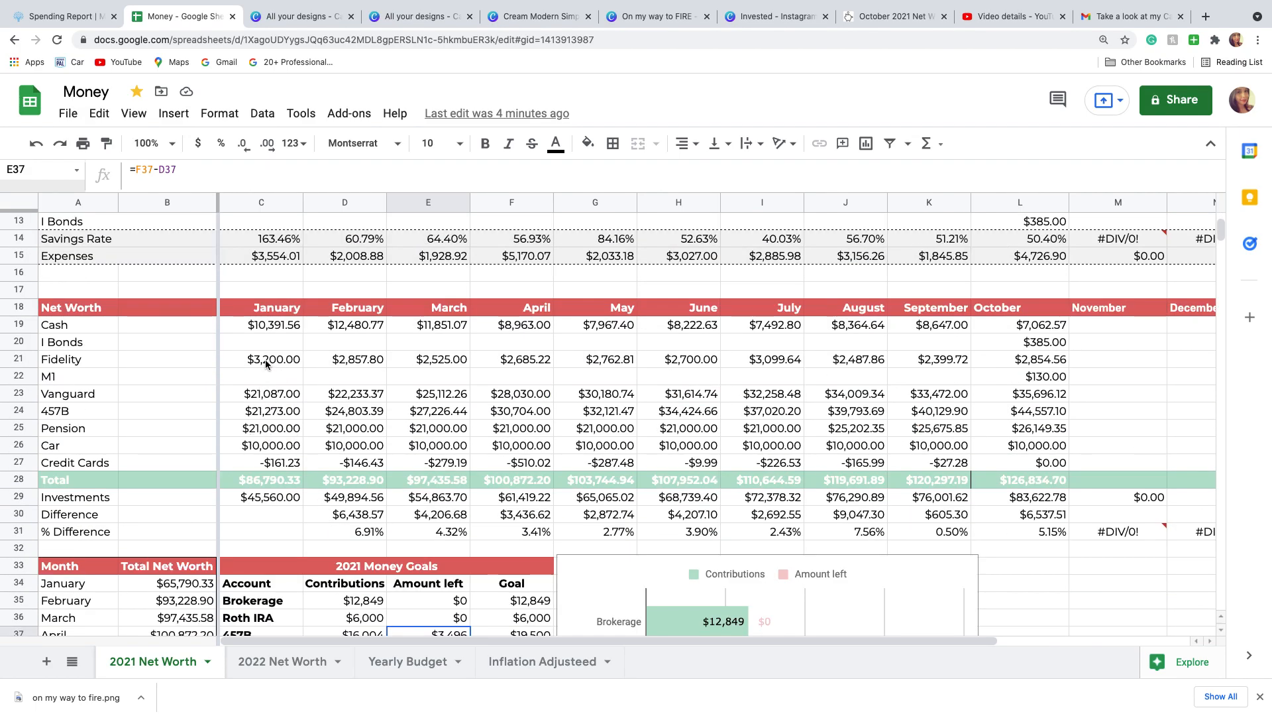
scroll(265, 368, up, 4)
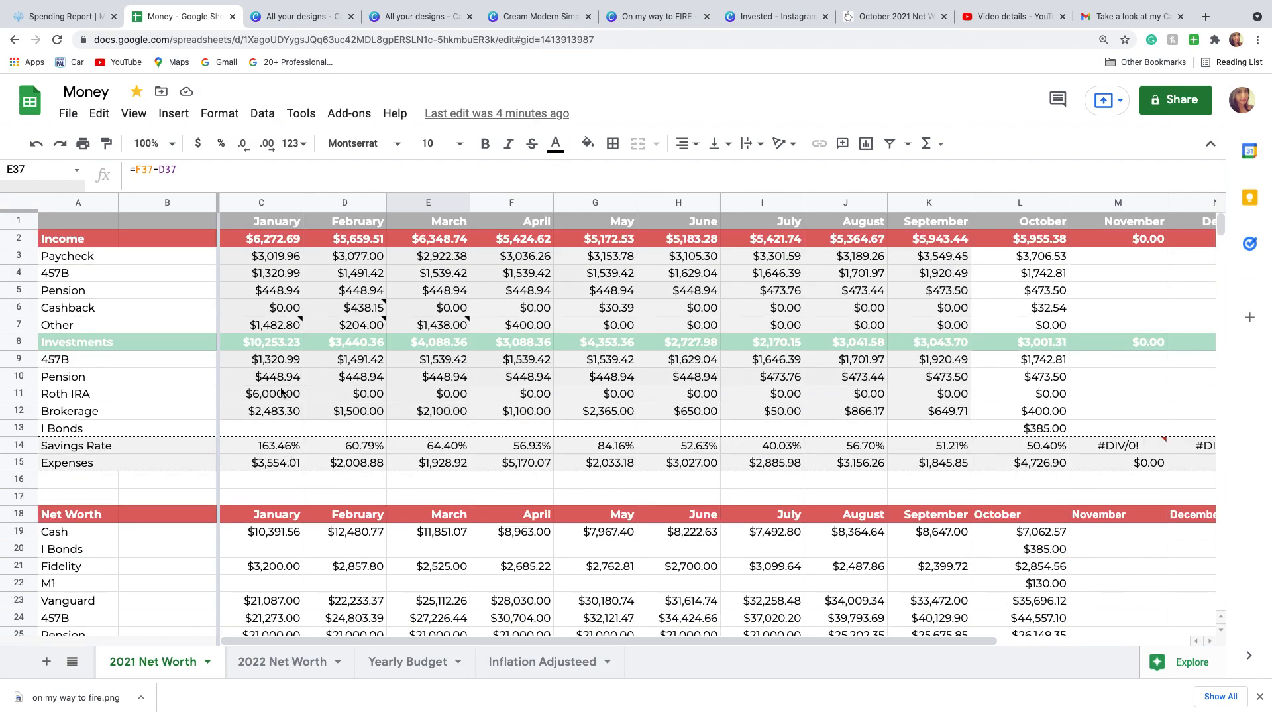
Step: Inspect the January Roth IRA contribution and the January to March Brokerage contributions for 2021
click(281, 392)
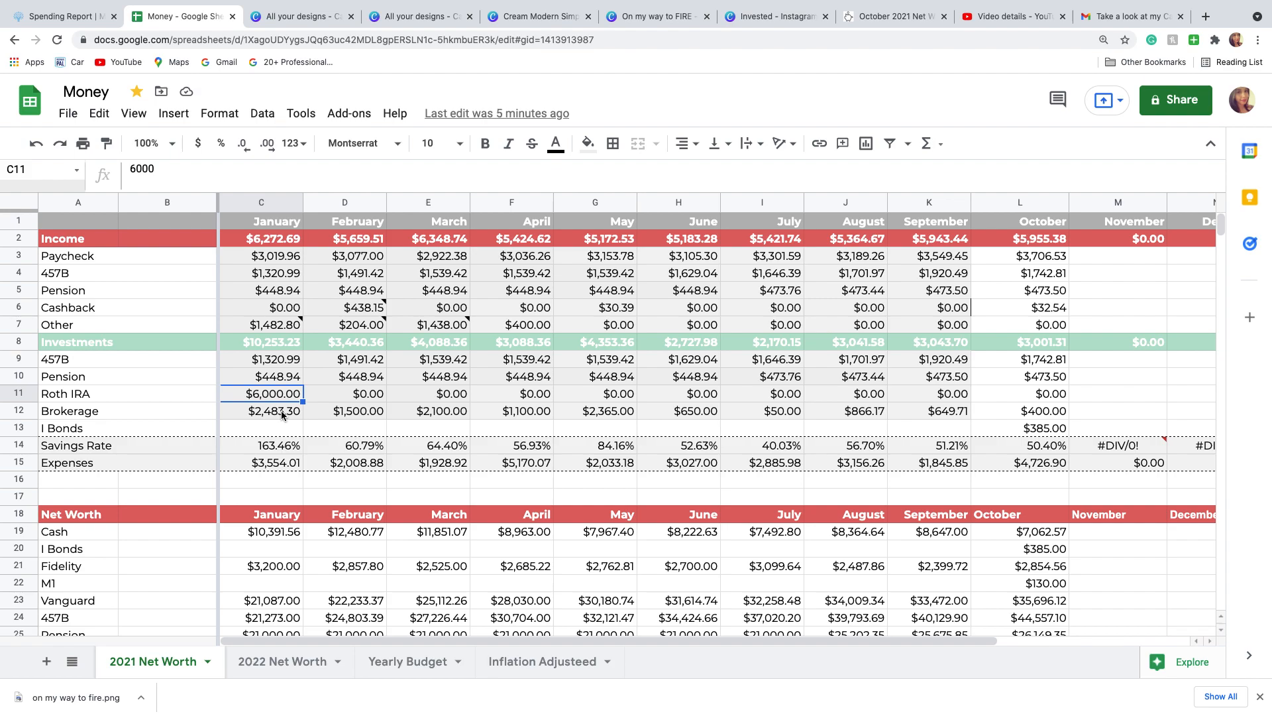
click(282, 415)
click(341, 414)
click(420, 412)
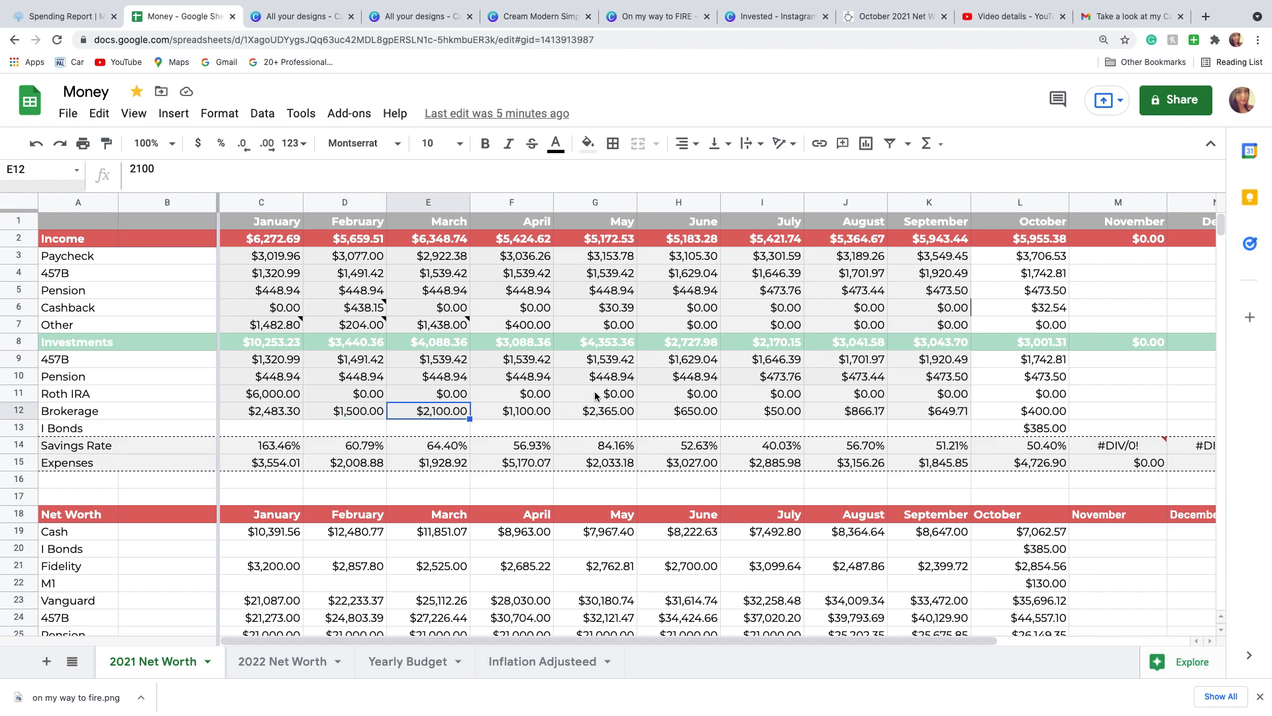
Step: Review the 2022 Net Worth sheet's monthly tables, money goals, lifetime earnings and FI progress sections
click(288, 661)
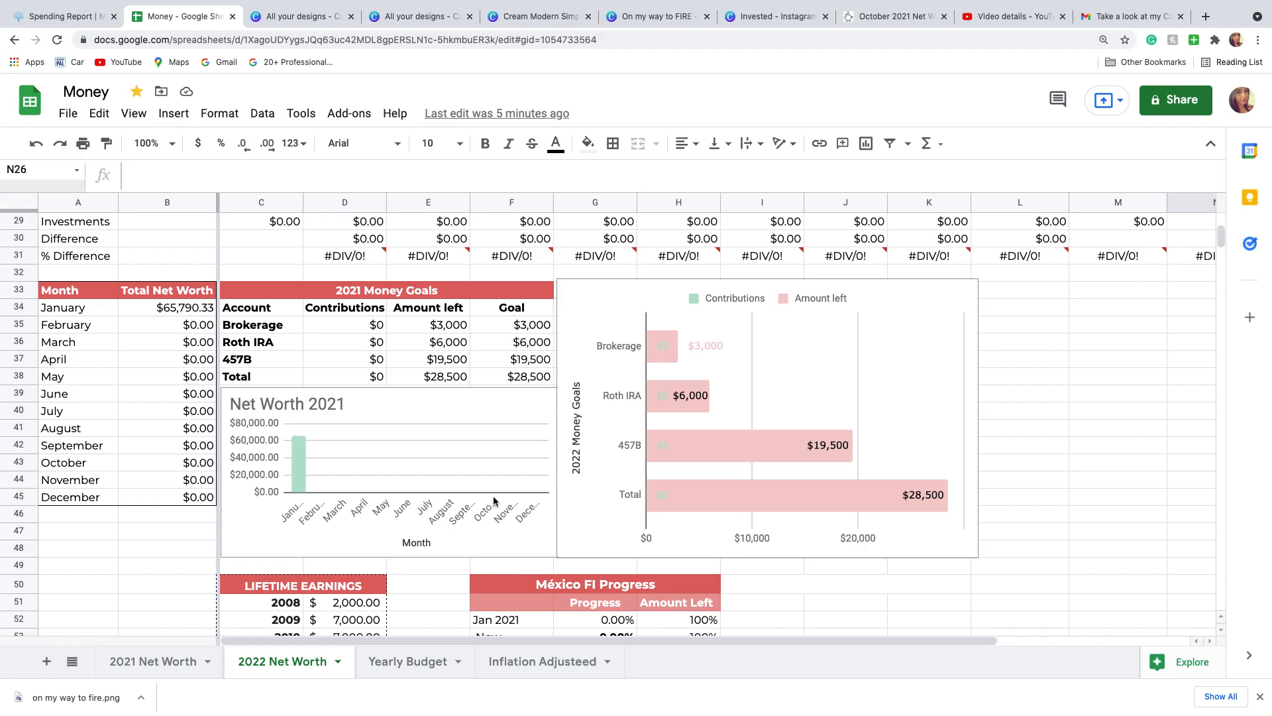
scroll(558, 493, down, 4)
scroll(559, 493, up, 12)
scroll(558, 497, up, 2)
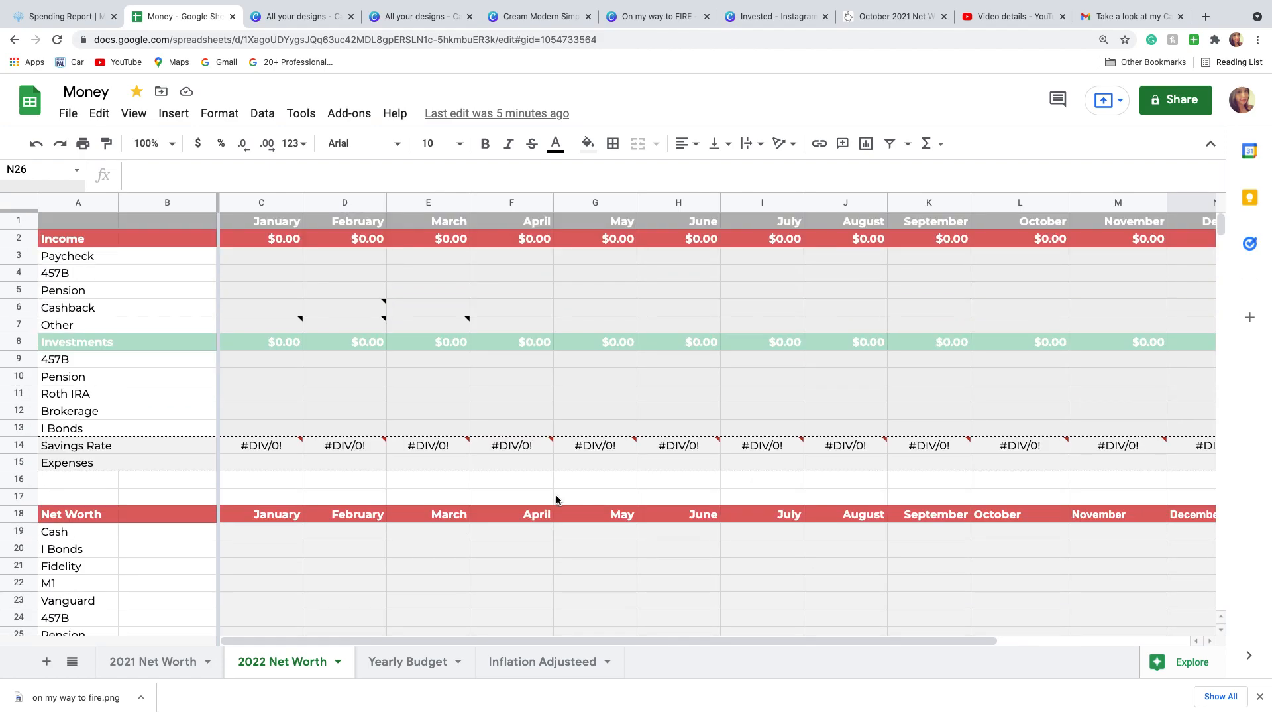
scroll(557, 504, down, 10)
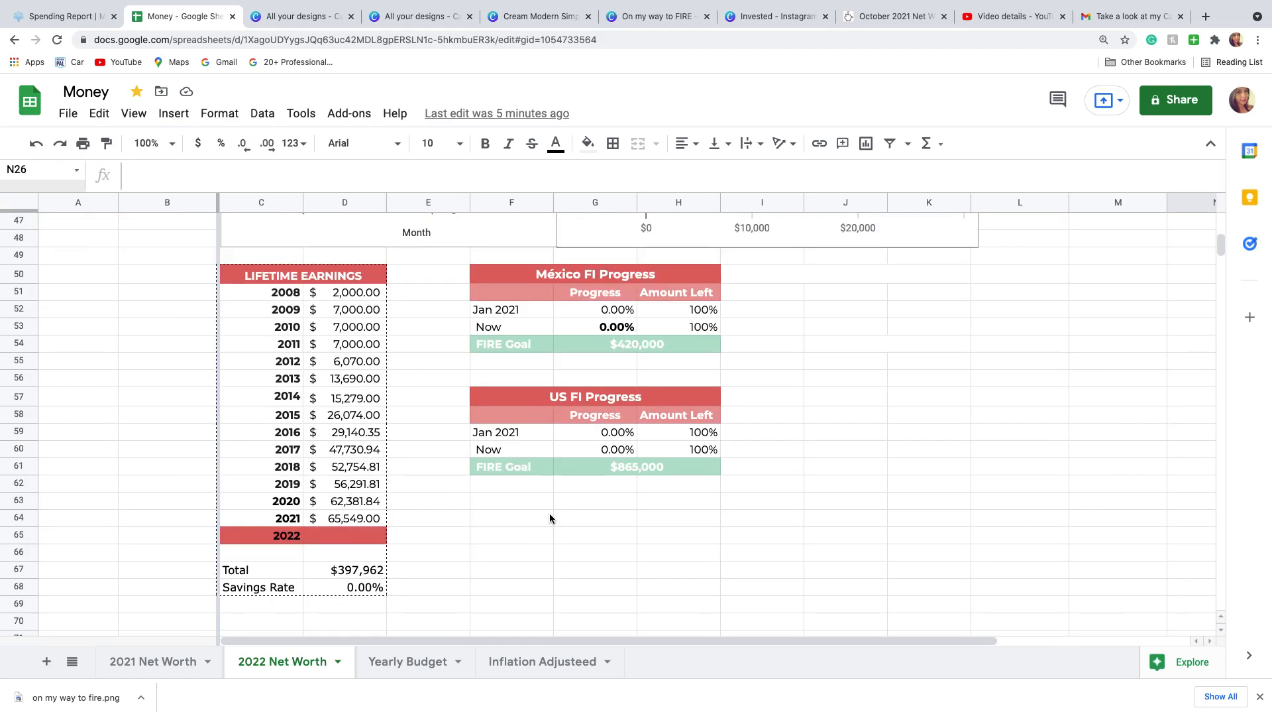
scroll(550, 513, up, 10)
scroll(412, 560, down, 2)
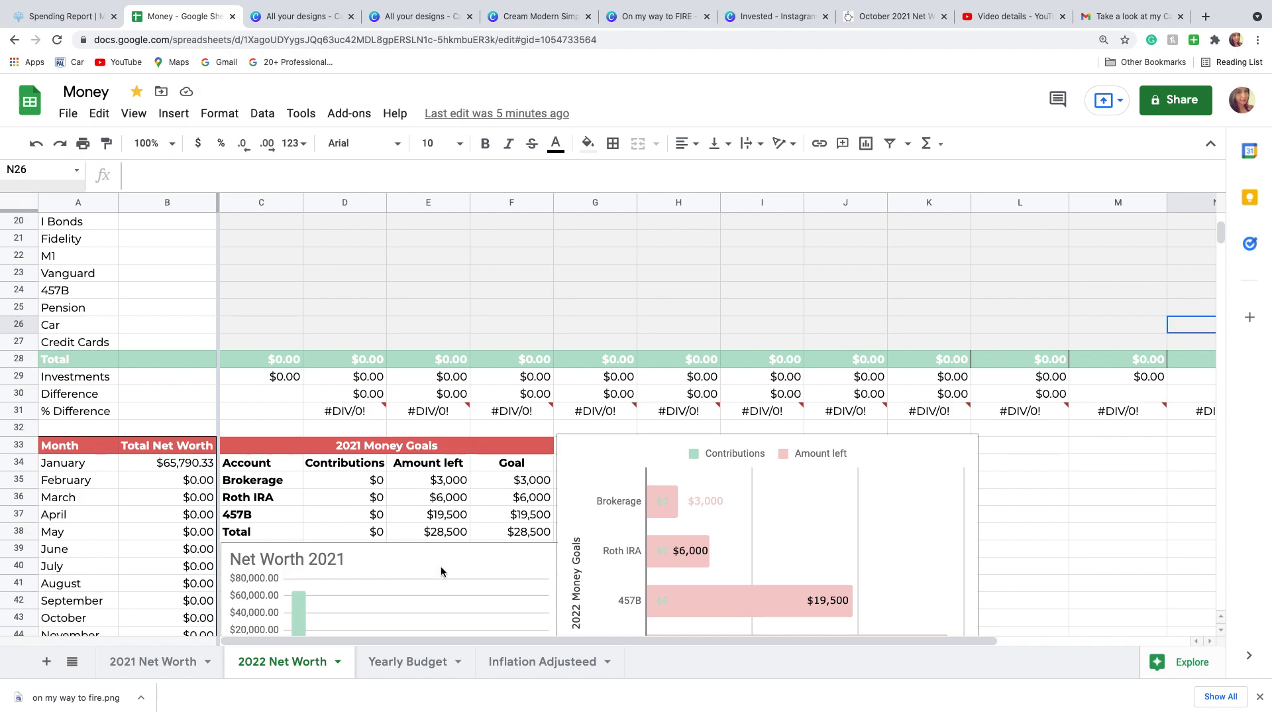
Step: Inspect the amount-left formulas for 457B, Roth IRA and Brokerage in the 2022 sheet's money goals table
click(459, 521)
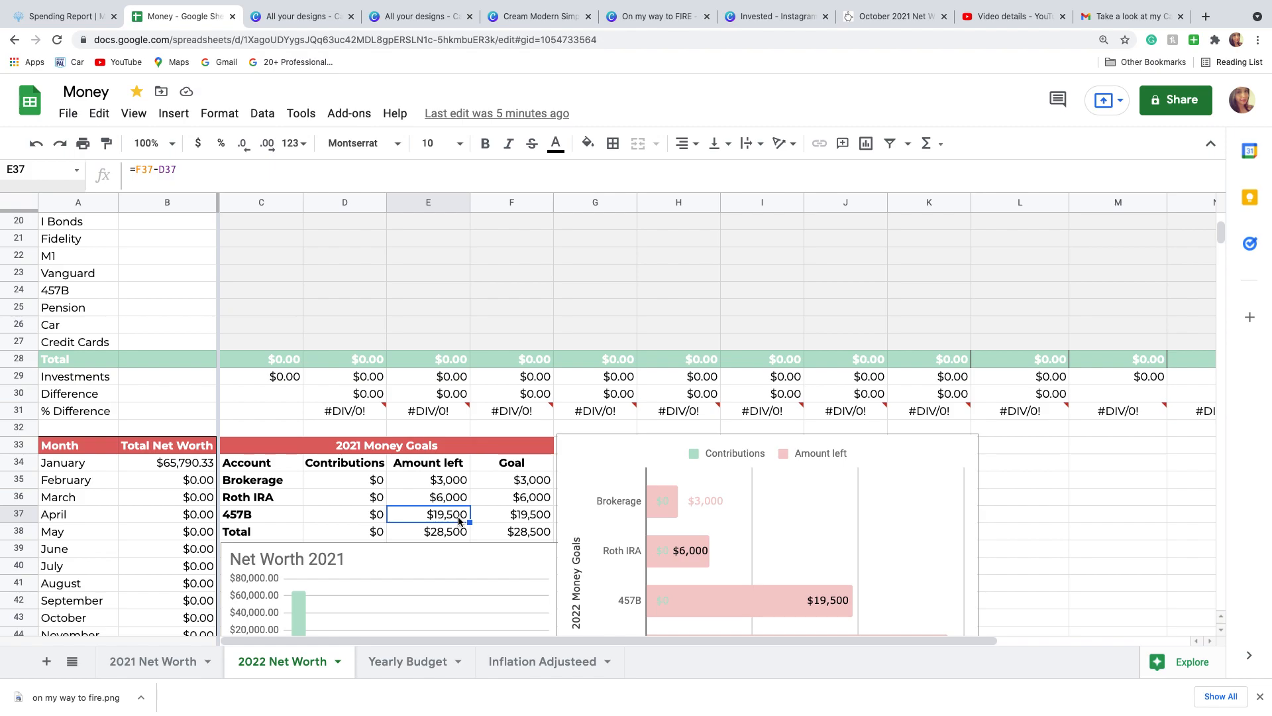
key(Up)
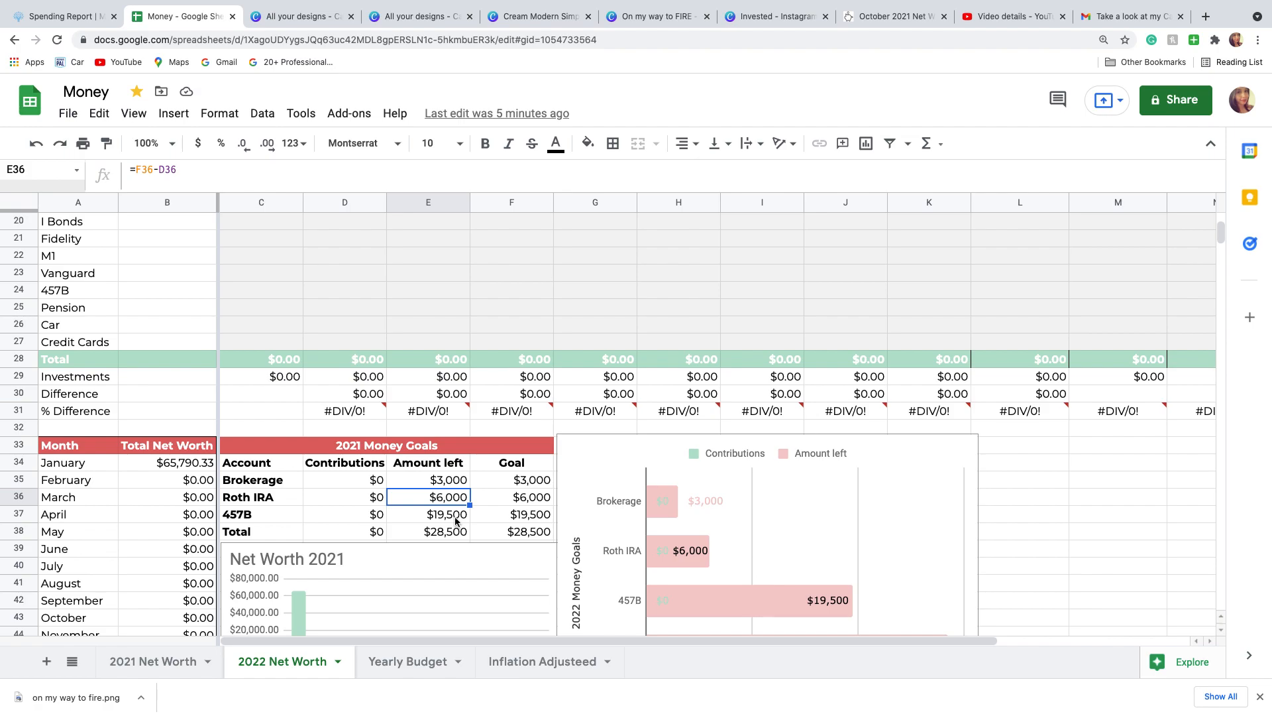
click(448, 487)
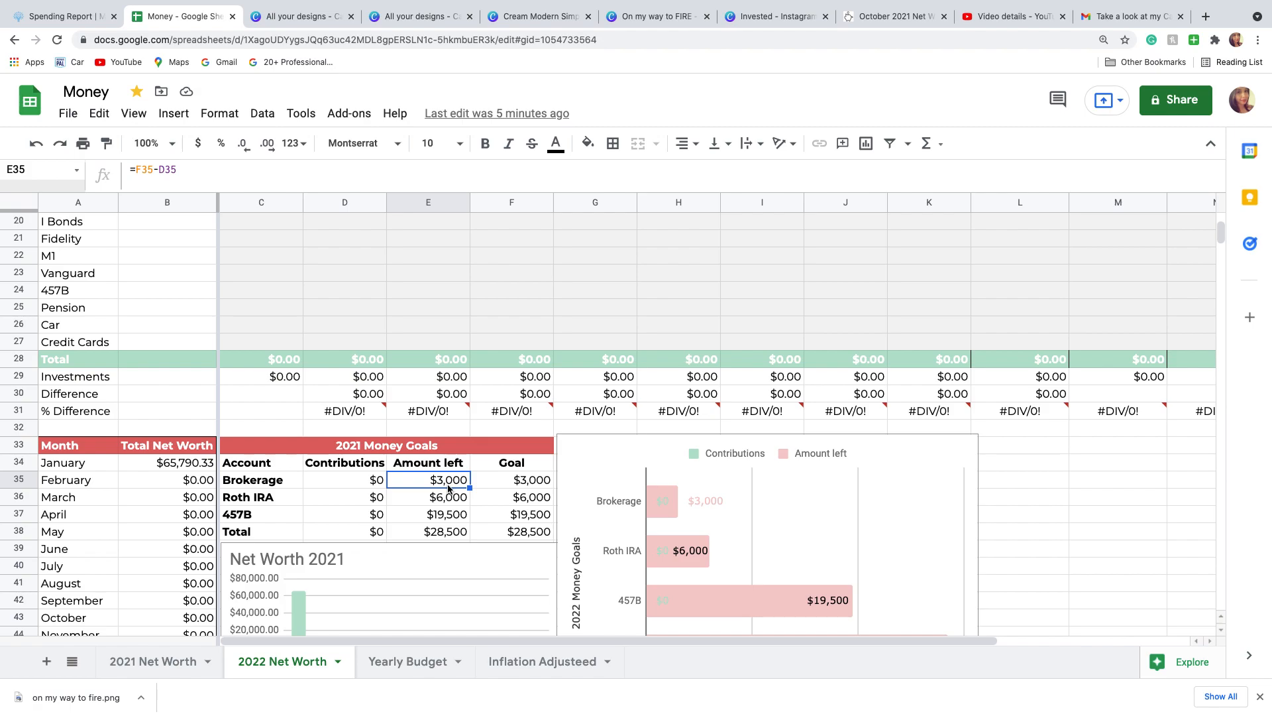
Step: On the Inflation Adjusteed sheet, examine the 2021 base amount and the formula behind the 2022 amount
click(540, 662)
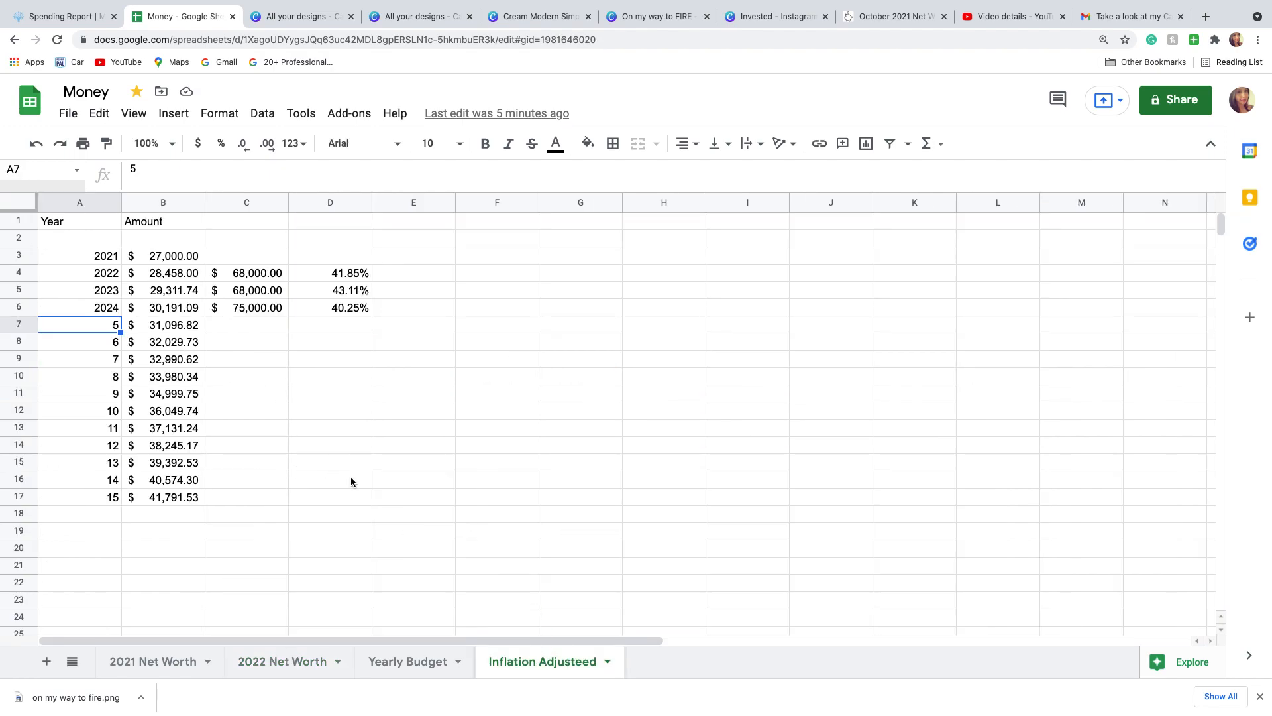
click(175, 258)
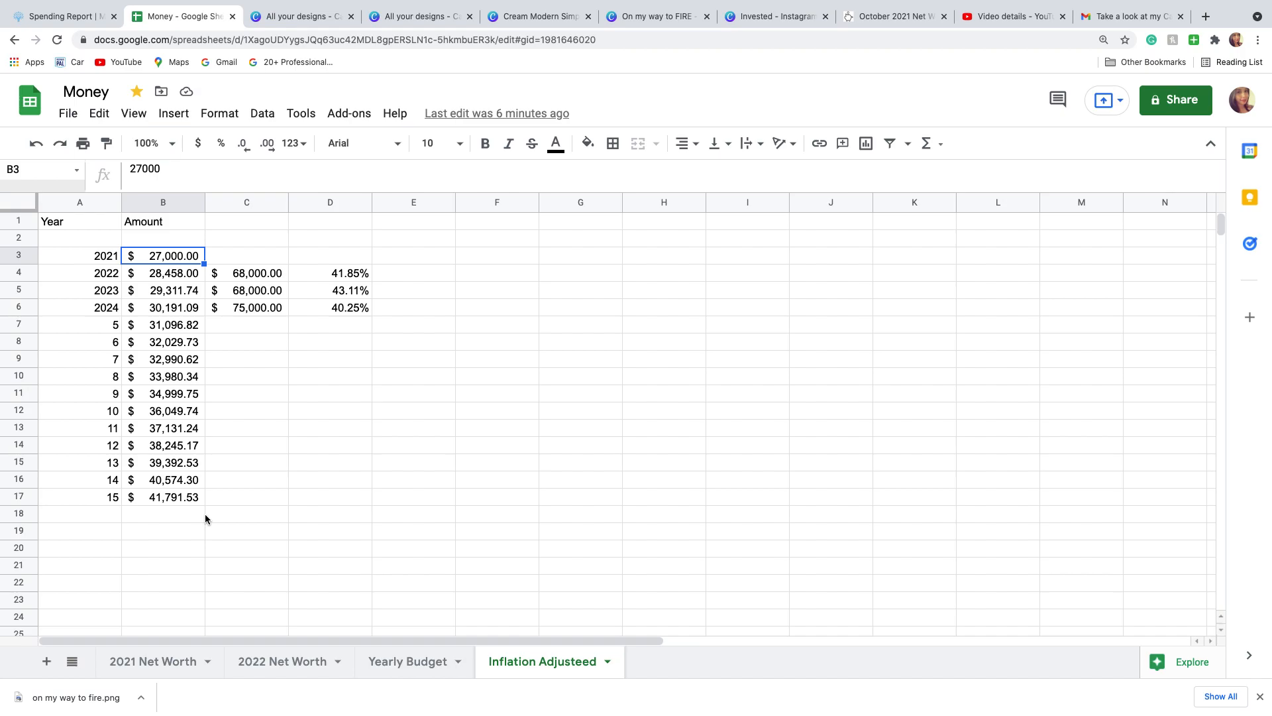
double_click(187, 275)
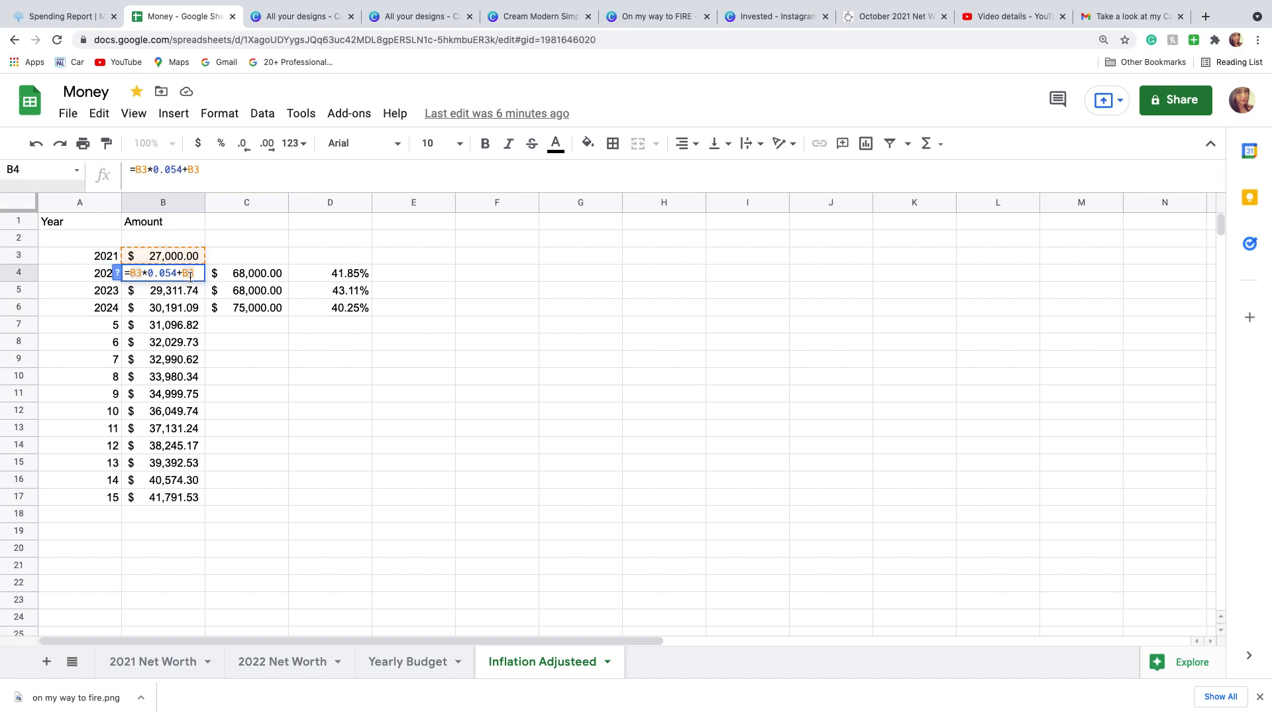
click(228, 344)
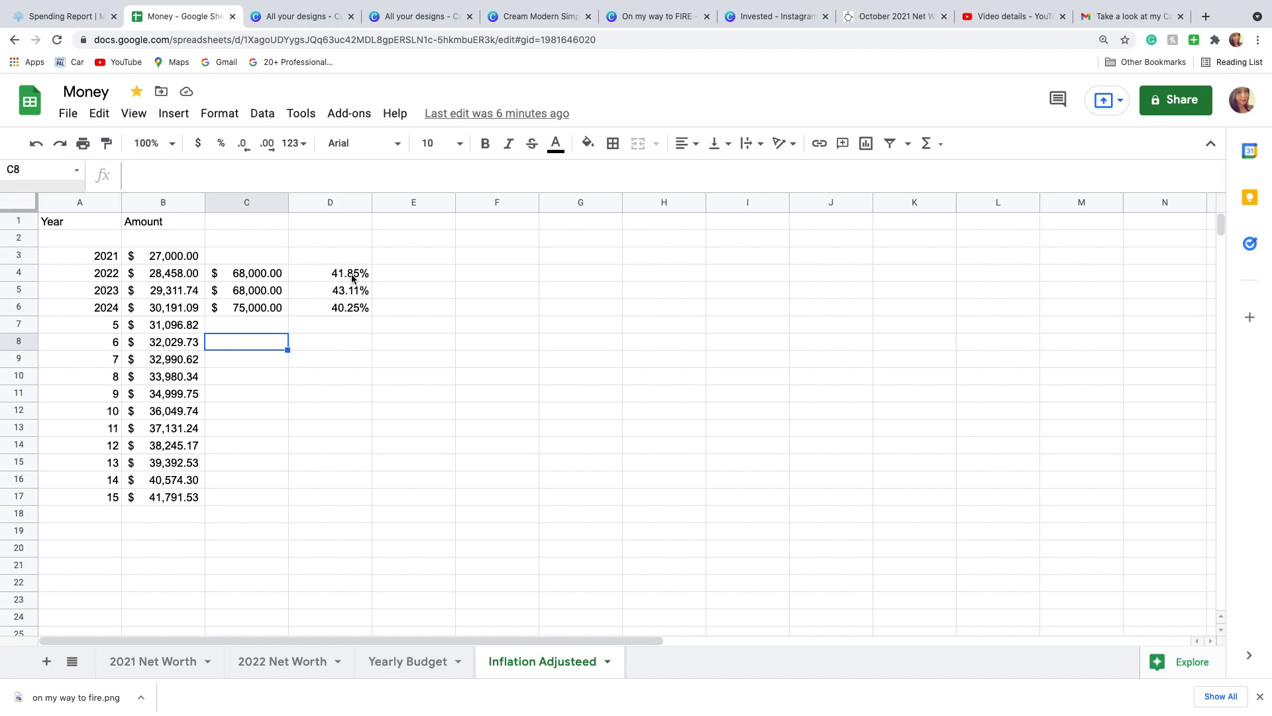
Step: Examine the formula behind the 2023 inflation-adjusted amount and check the projected amount for year 15
double_click(171, 297)
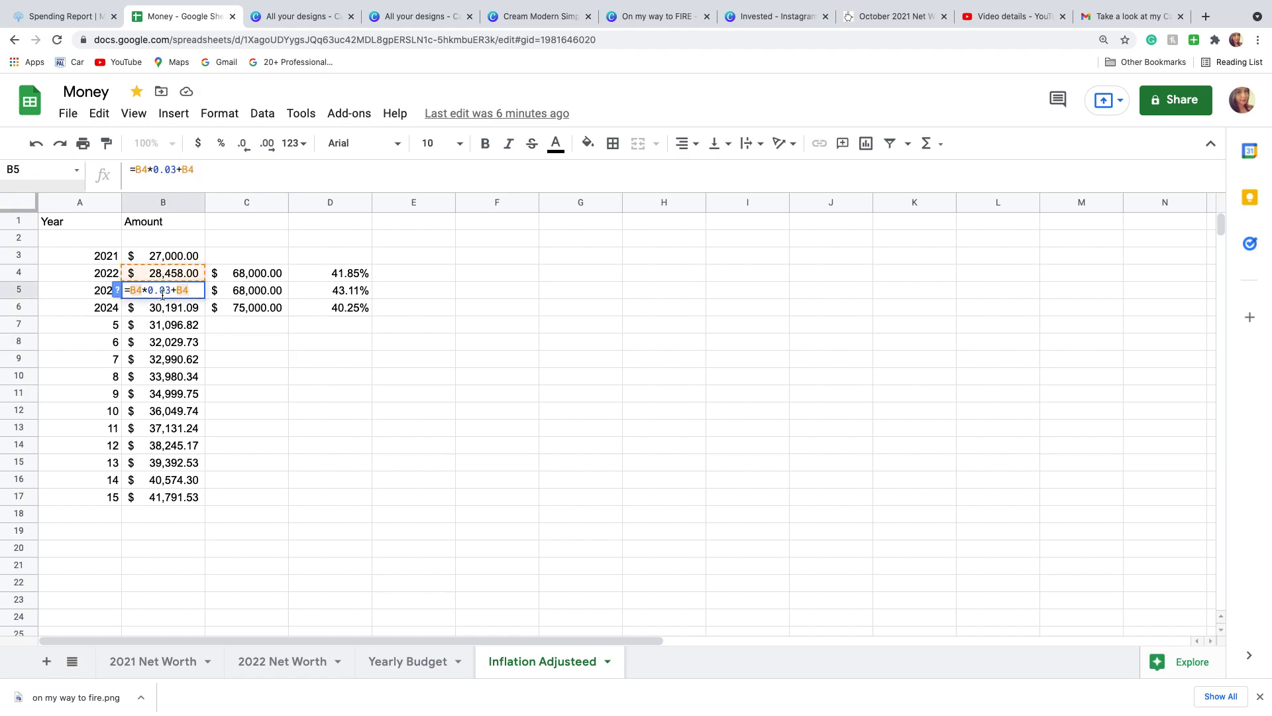
click(207, 324)
click(161, 295)
double_click(161, 295)
click(232, 325)
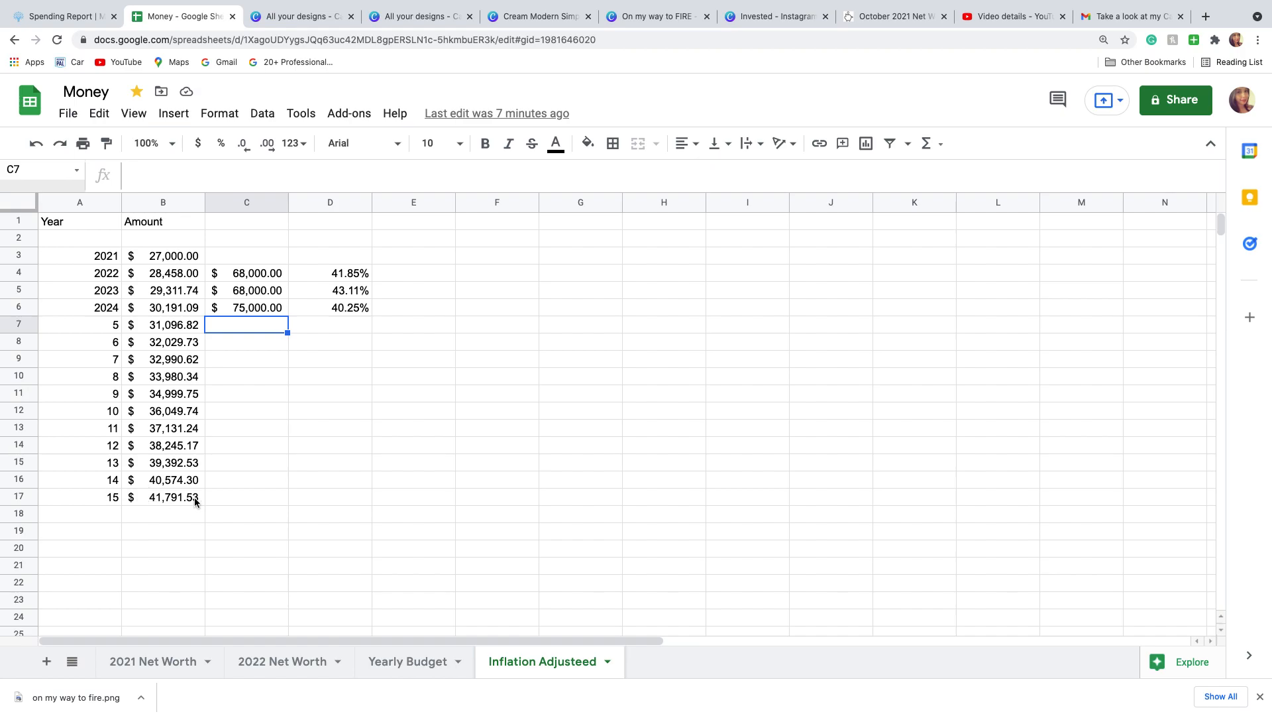
click(256, 497)
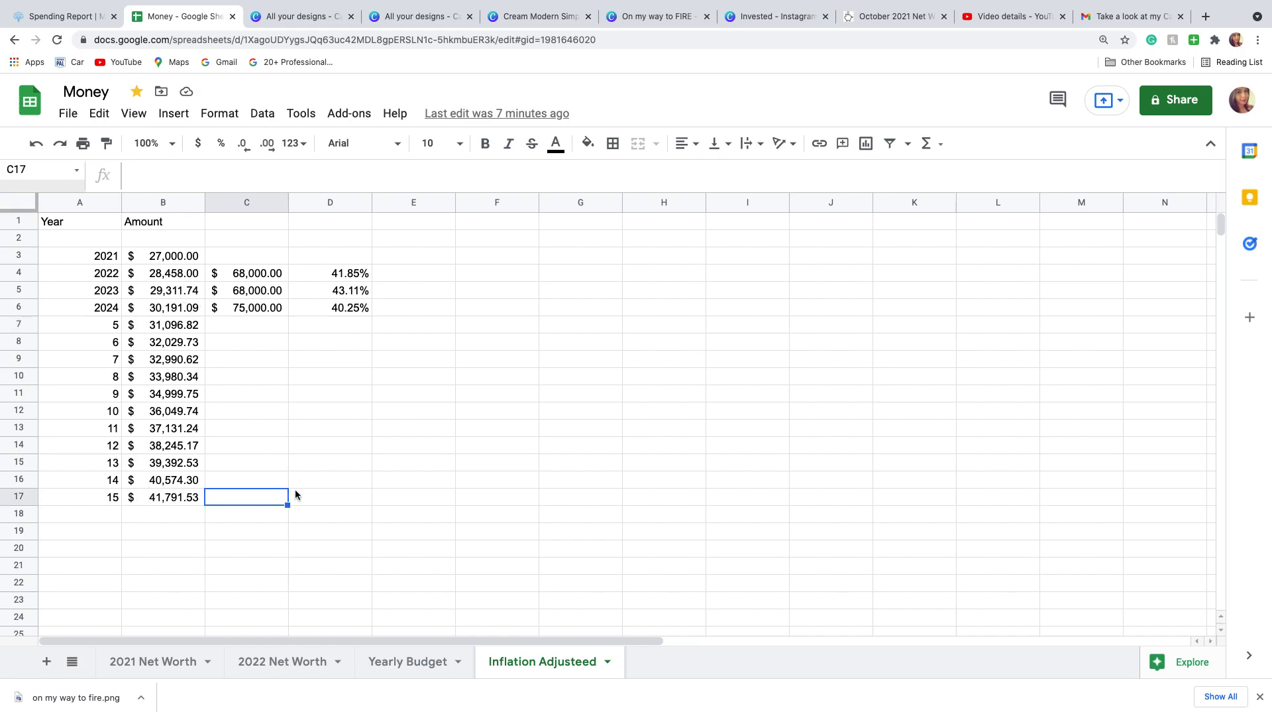
Step: On the 2022 Net Worth sheet, correct the money goals table heading to "2022 Money Goals"
click(270, 659)
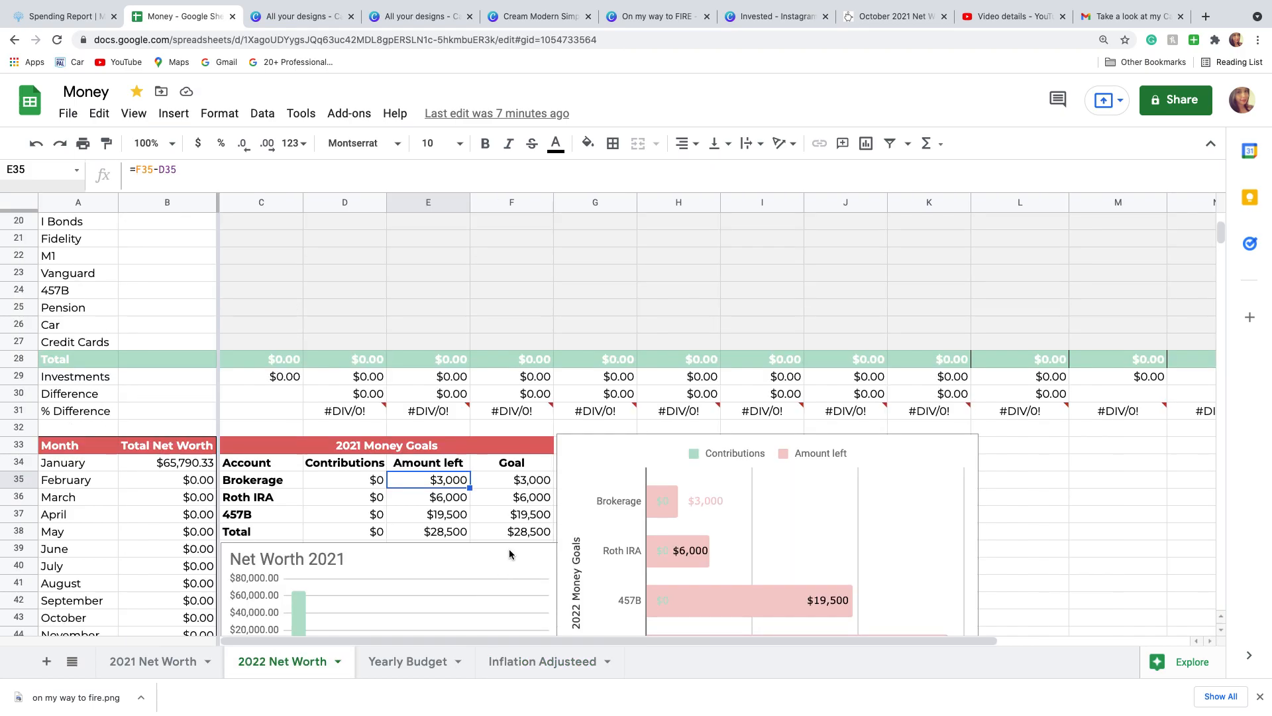
click(364, 447)
double_click(361, 448)
key(BackSpace)
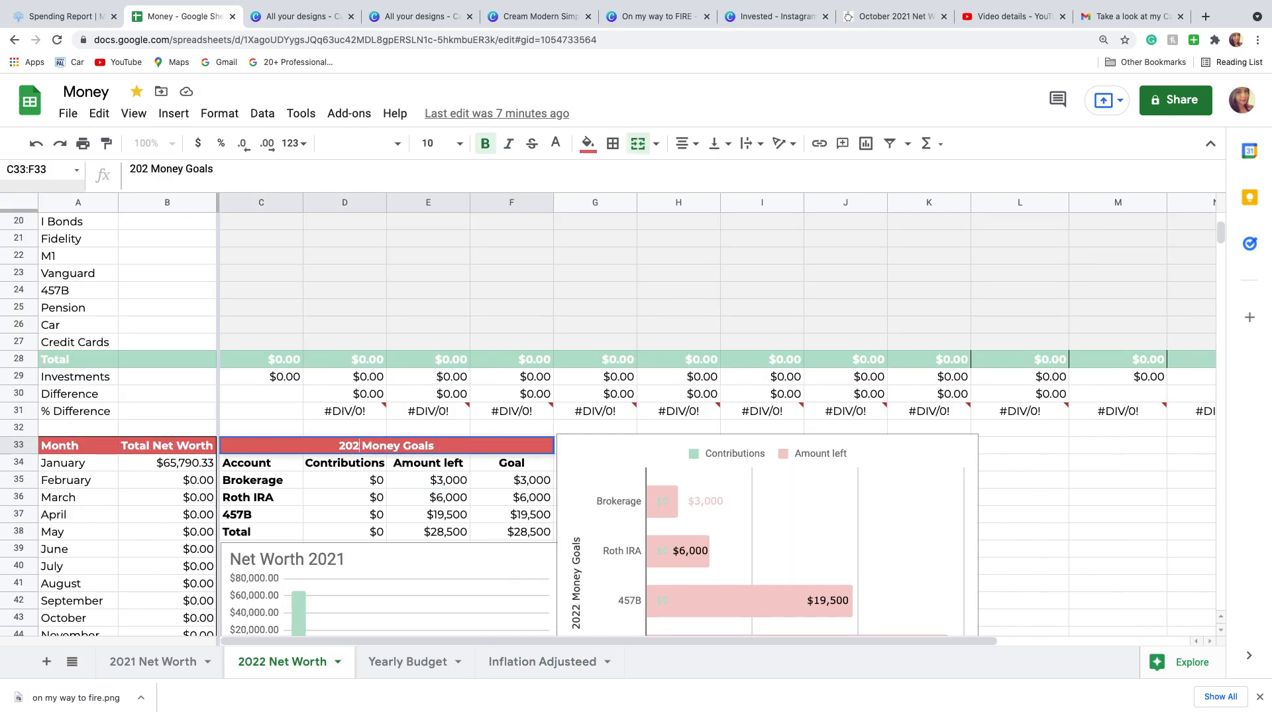
text(2)
click(443, 532)
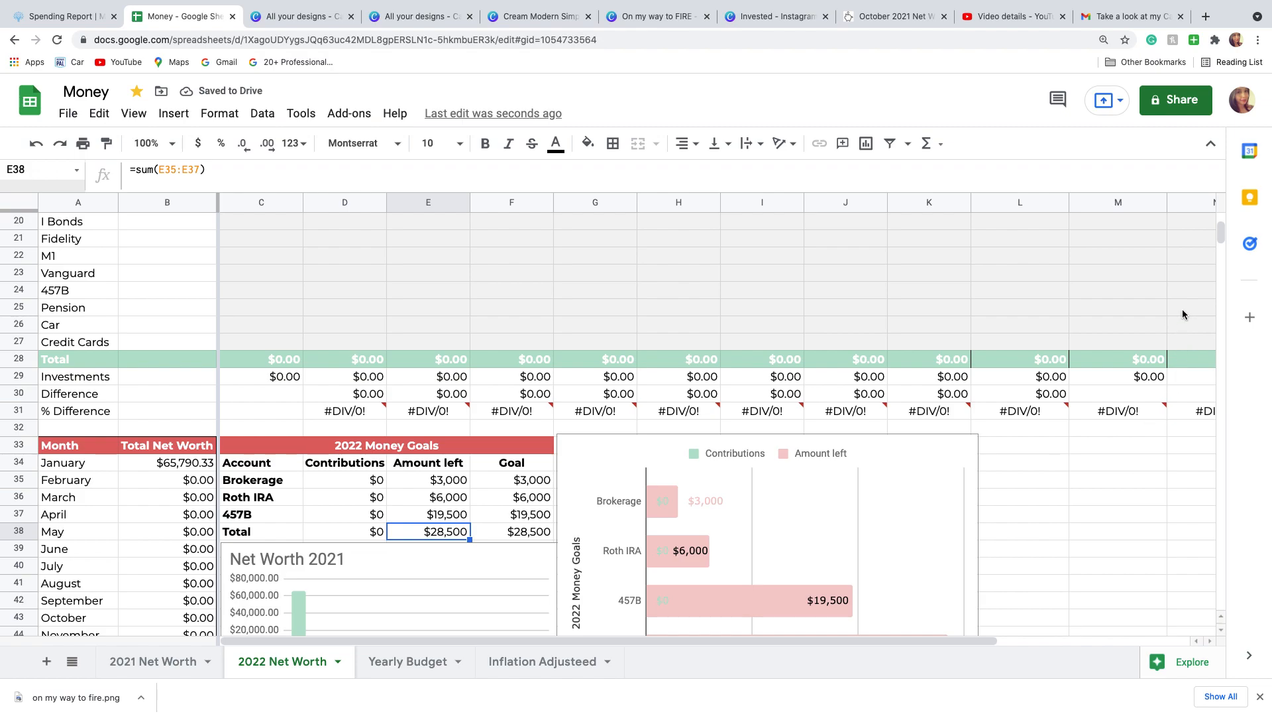
Step: Look over the 2022 goals charts, then examine the January, February and March paycheck amounts on the Yearly Budget sheet
scroll(1224, 249, down, 8)
scroll(1225, 249, up, 4)
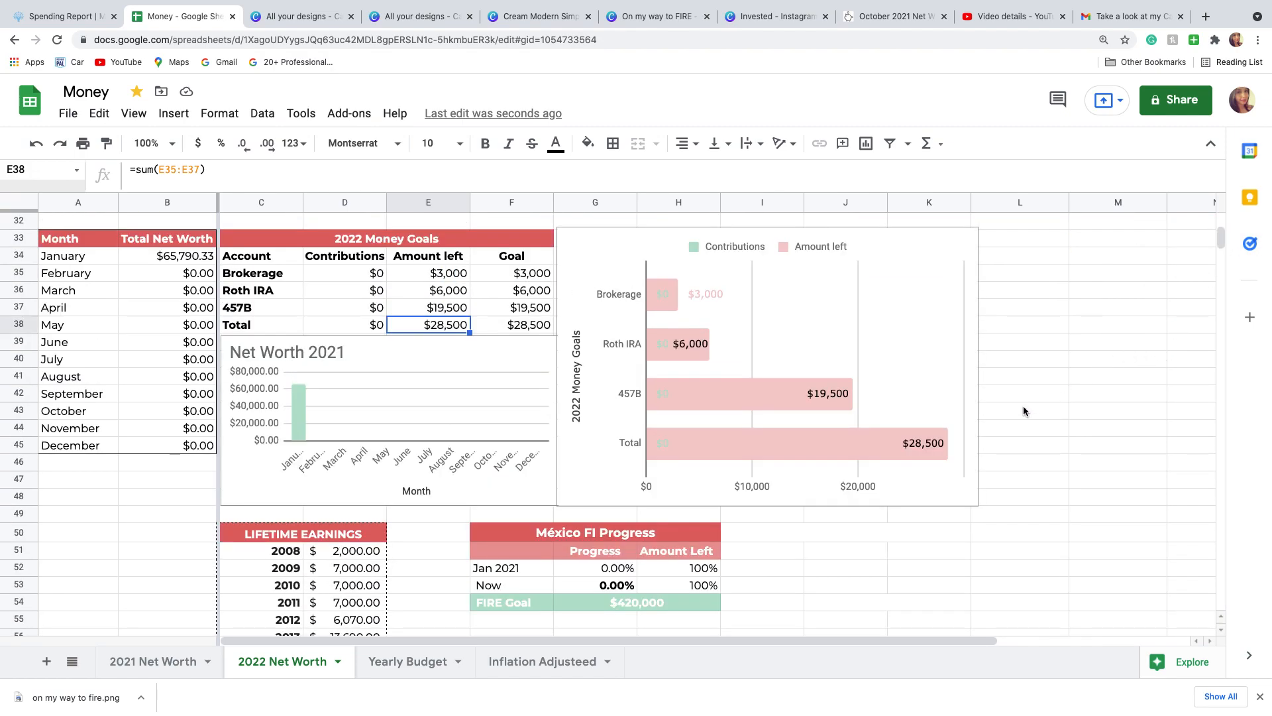
click(410, 662)
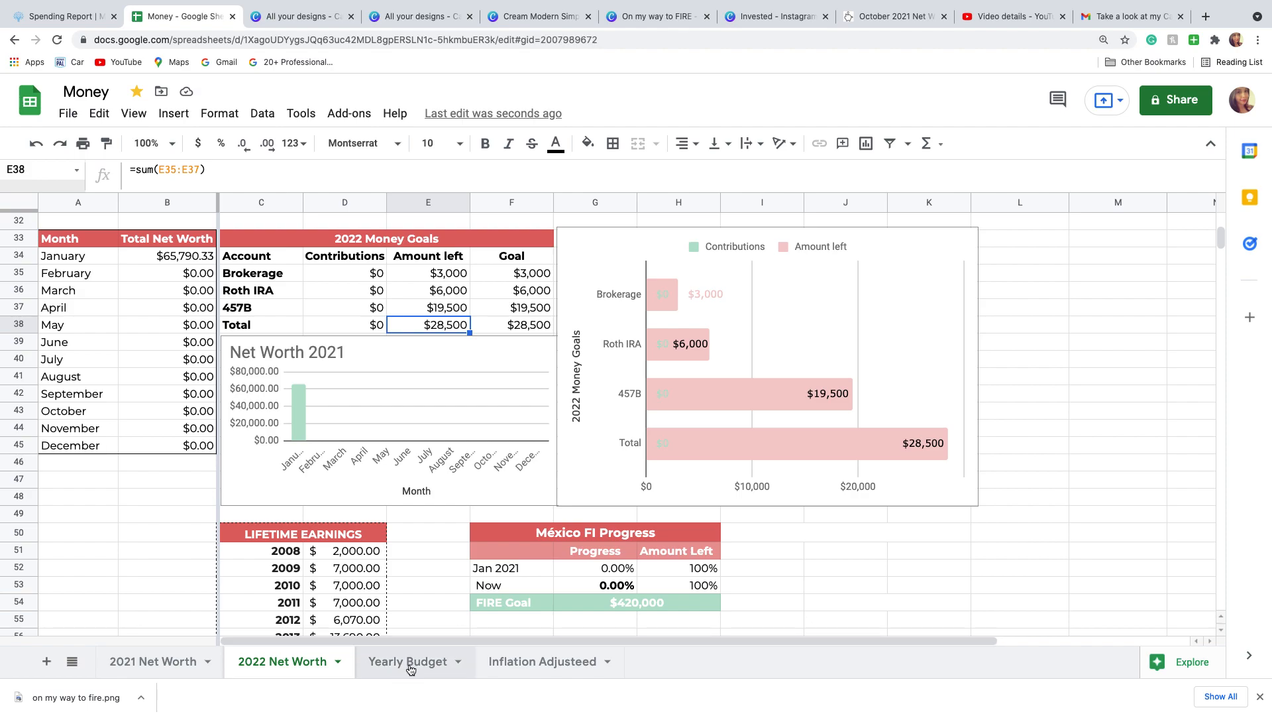
scroll(412, 548, up, 7)
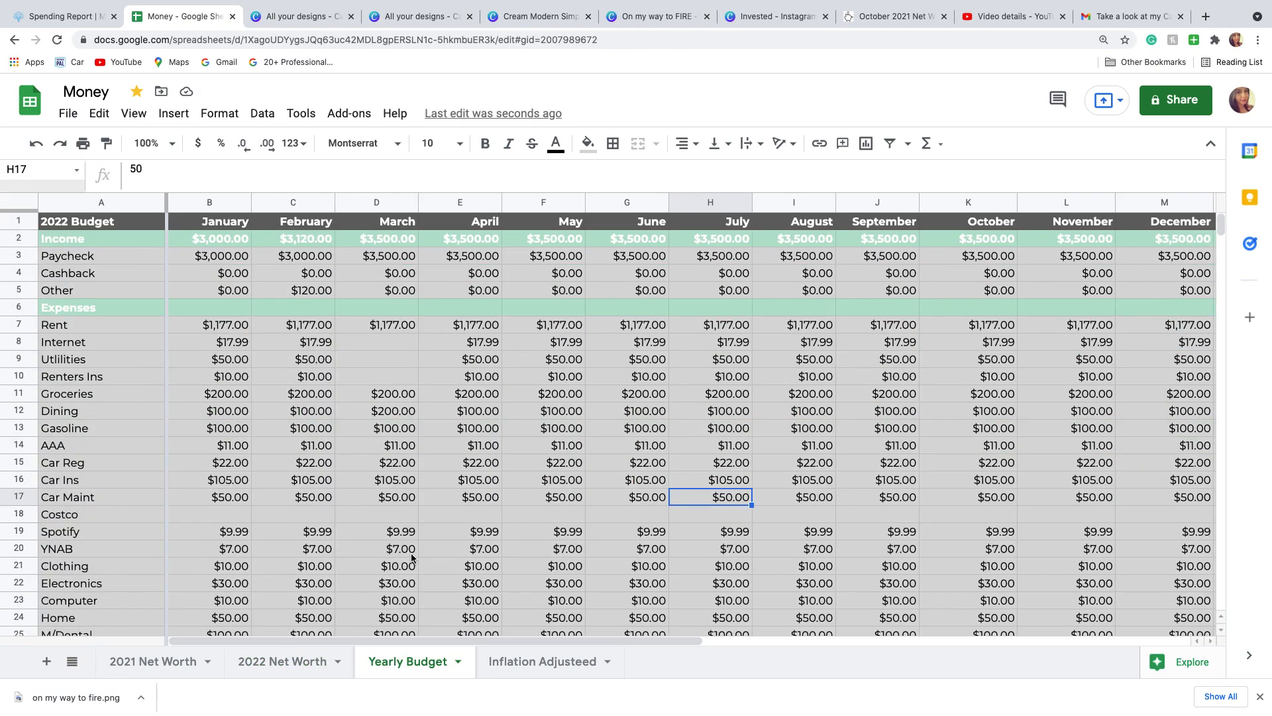
click(407, 518)
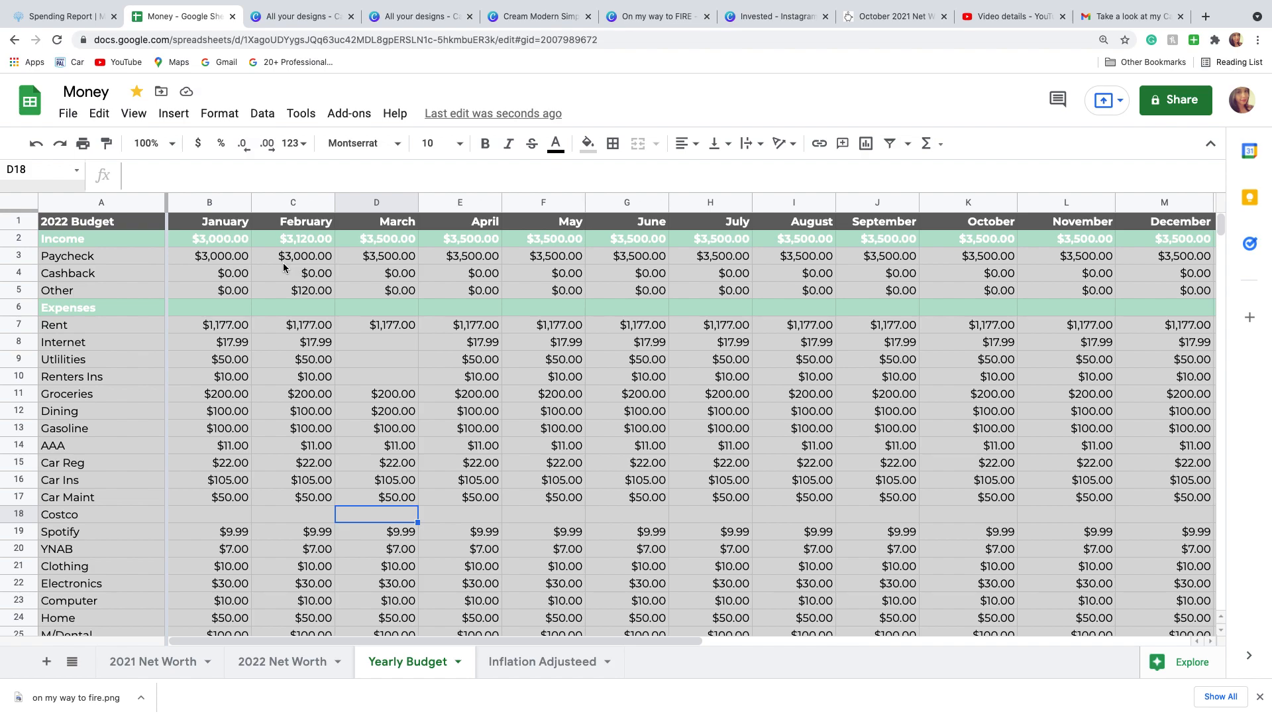
click(227, 259)
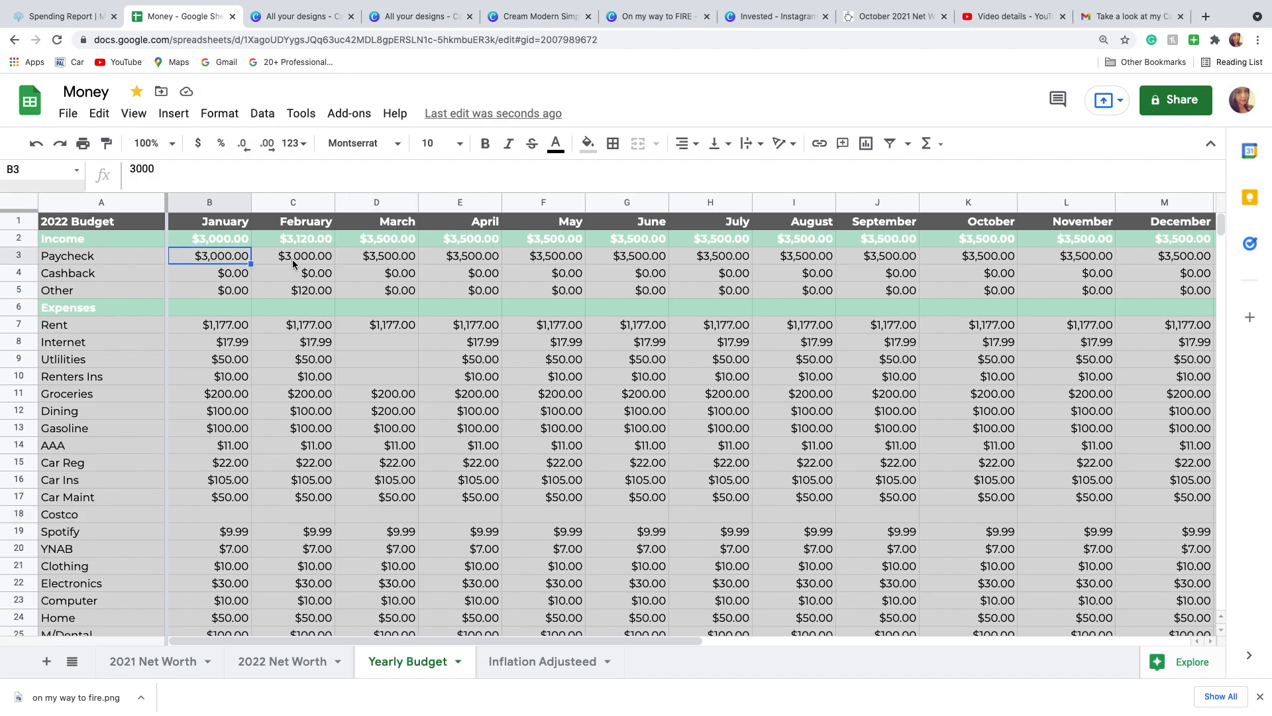
click(294, 263)
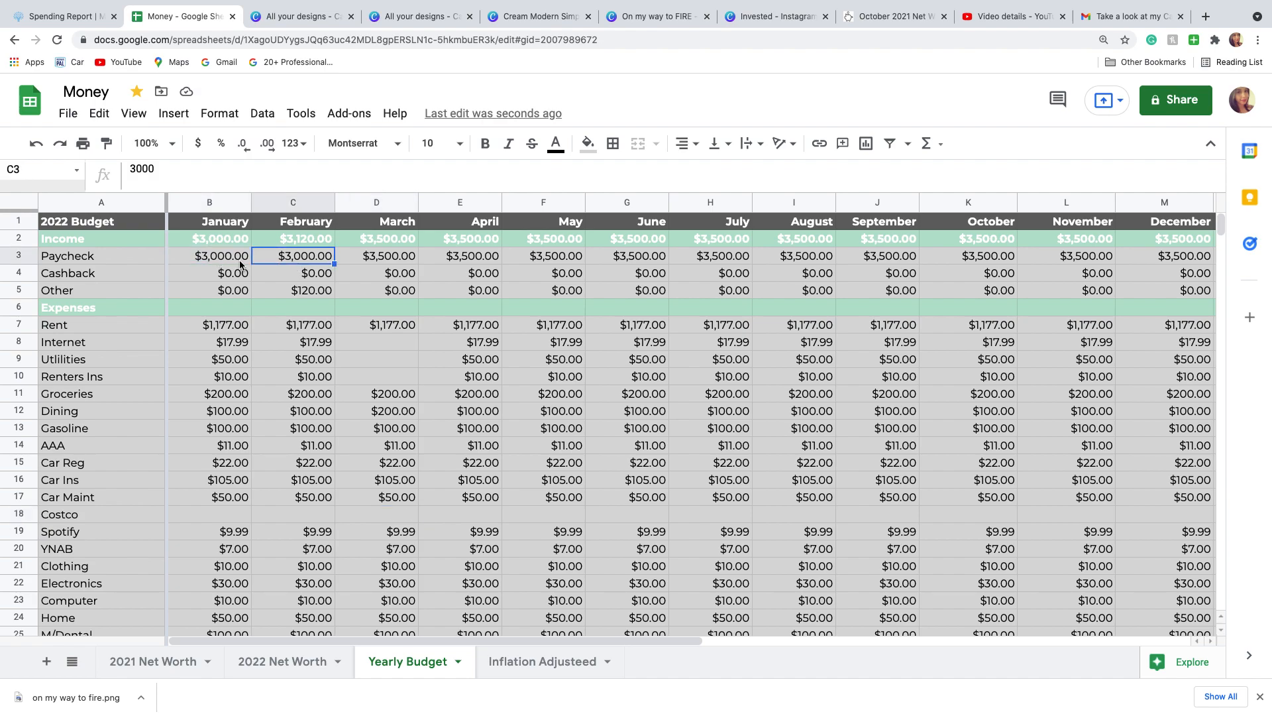
click(240, 264)
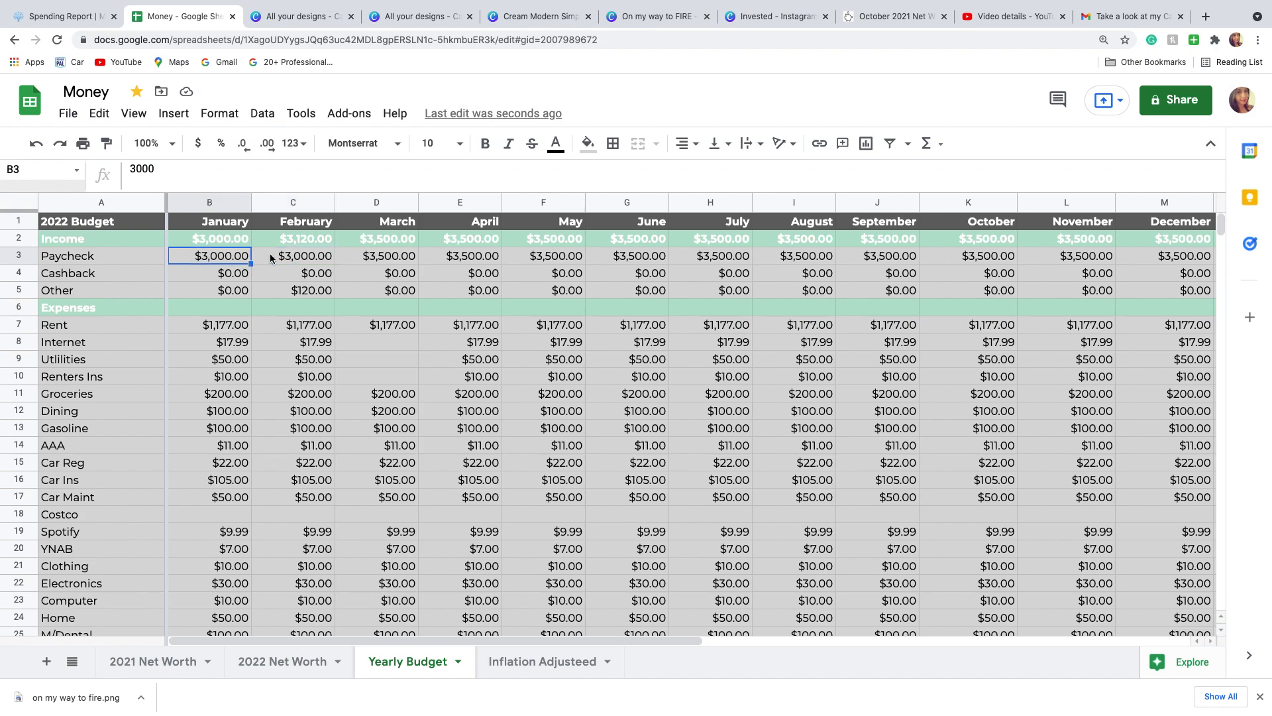
click(270, 259)
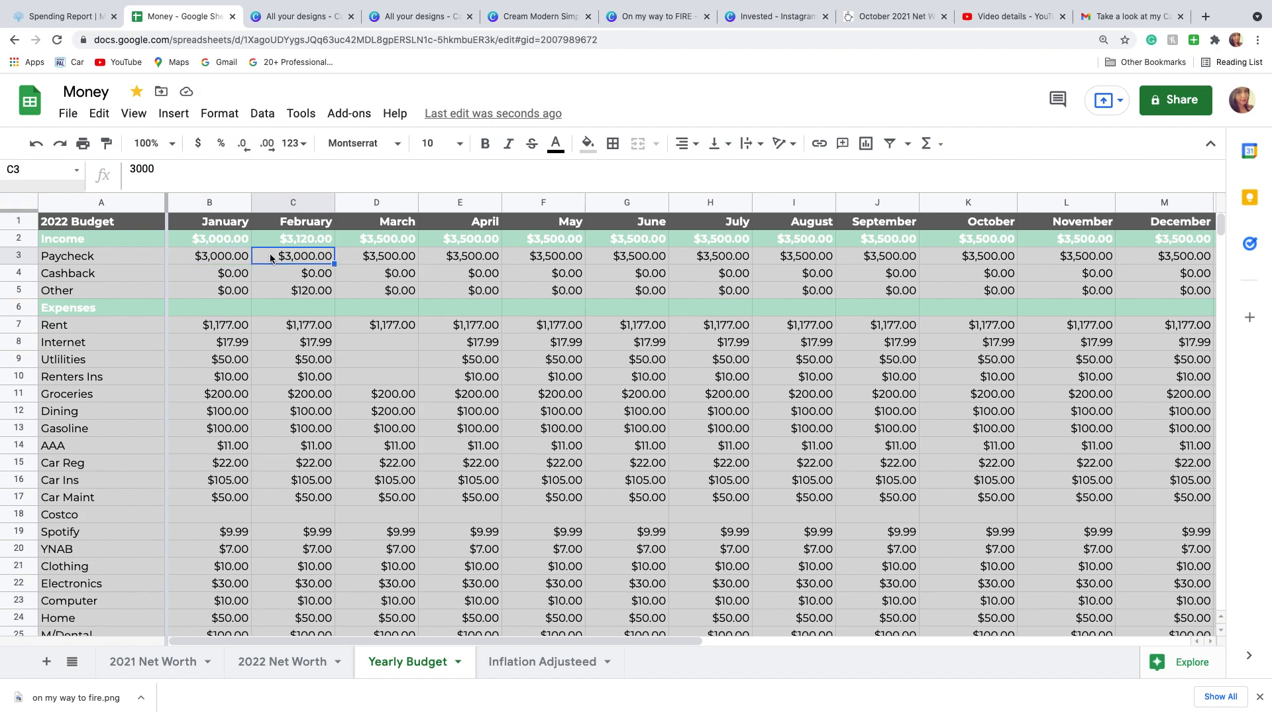
click(371, 263)
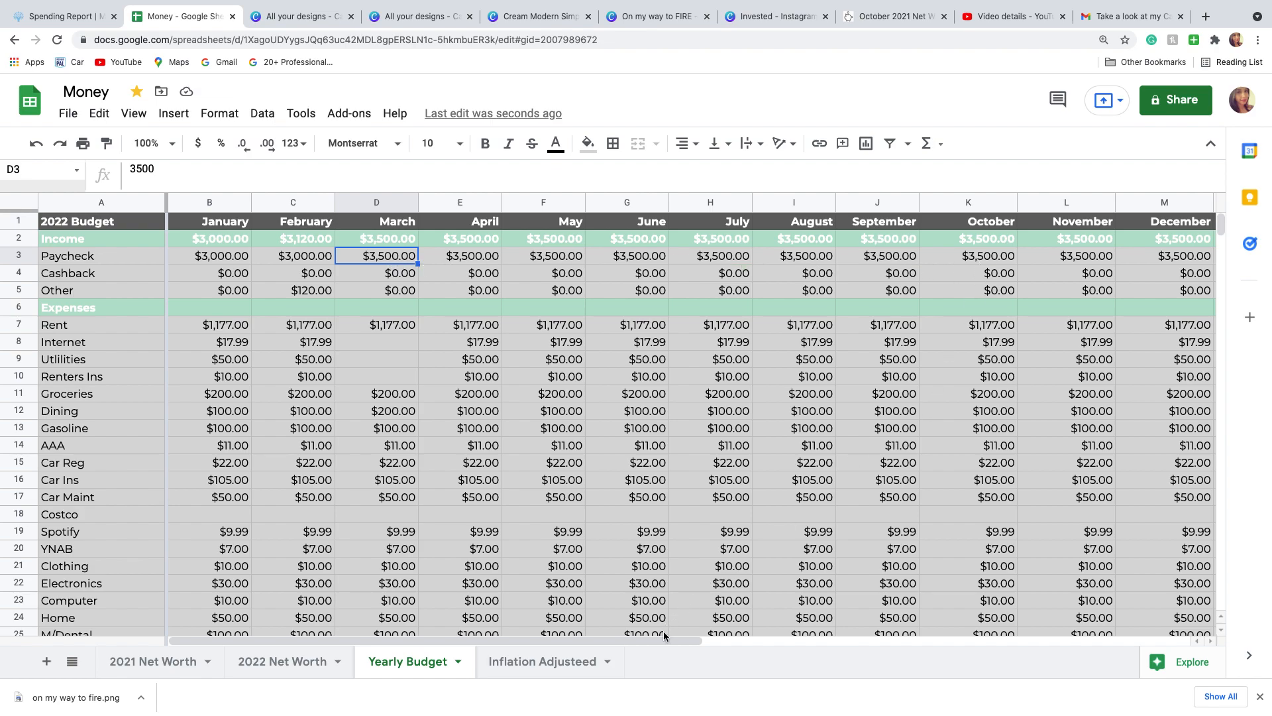
Step: Check the yearly Paycheck total and February's Other income in the 2022 budget
drag(674, 638, 823, 640)
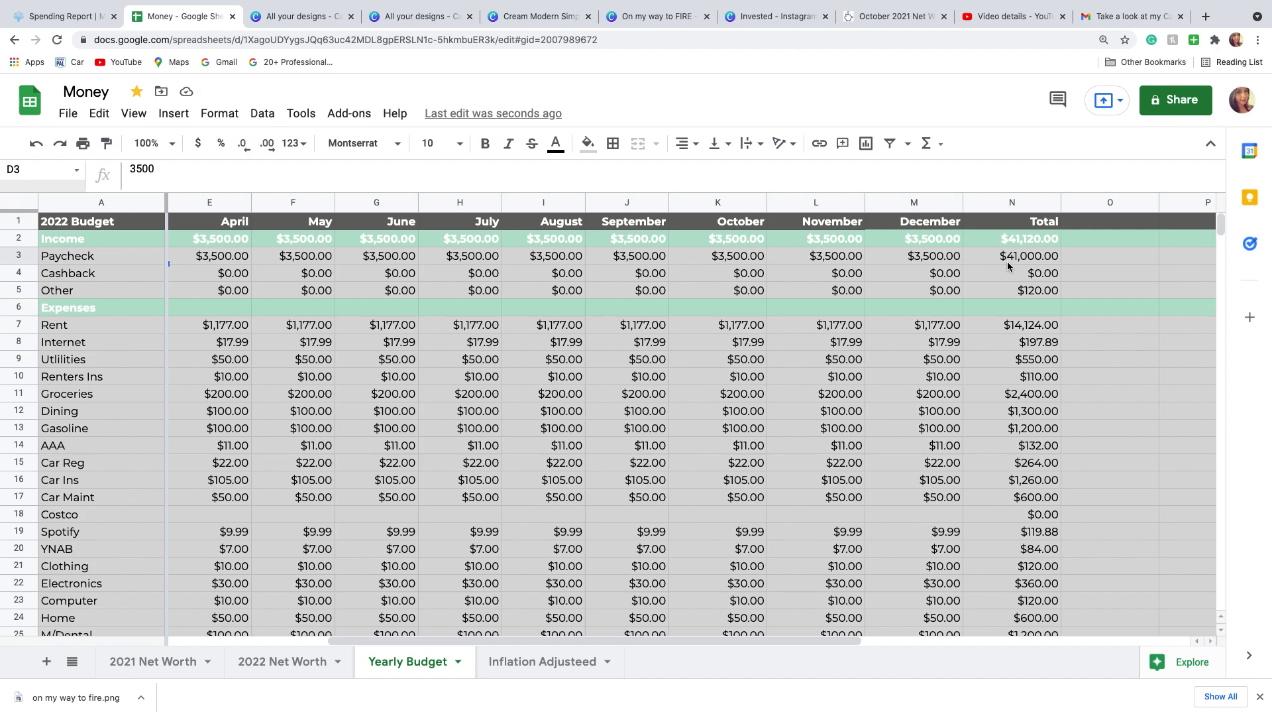
drag(832, 640, 599, 641)
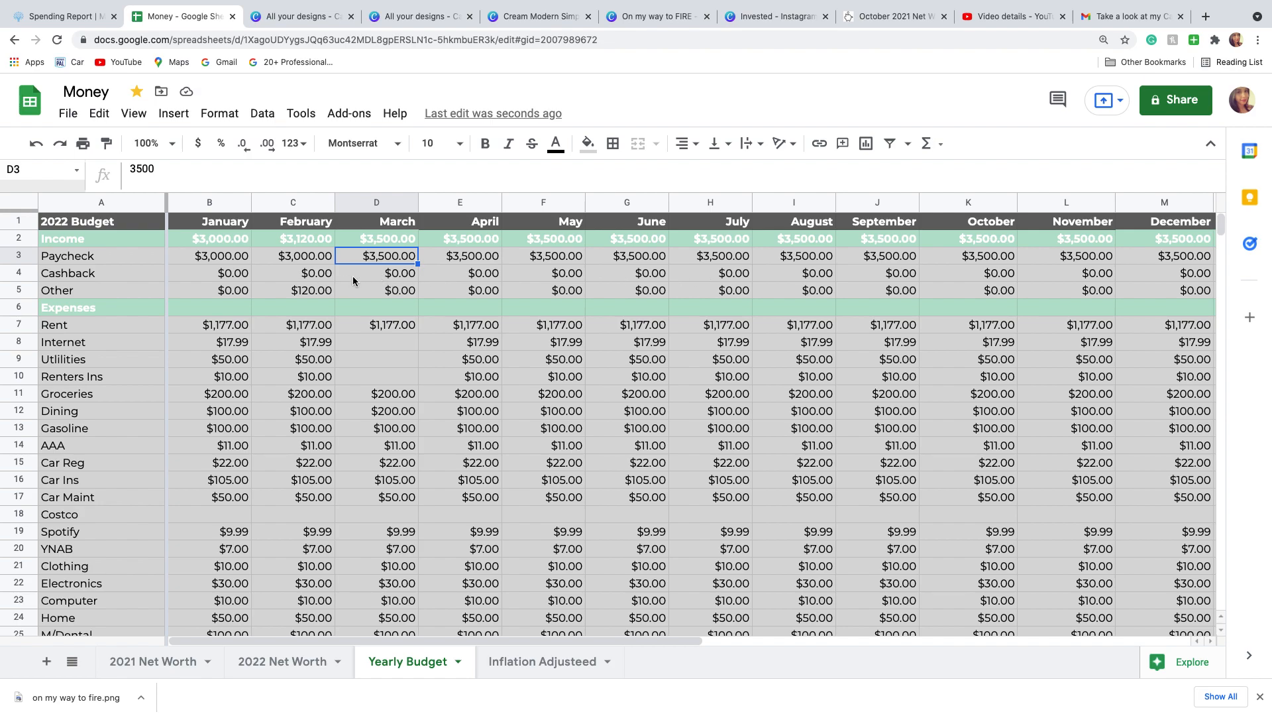
click(319, 296)
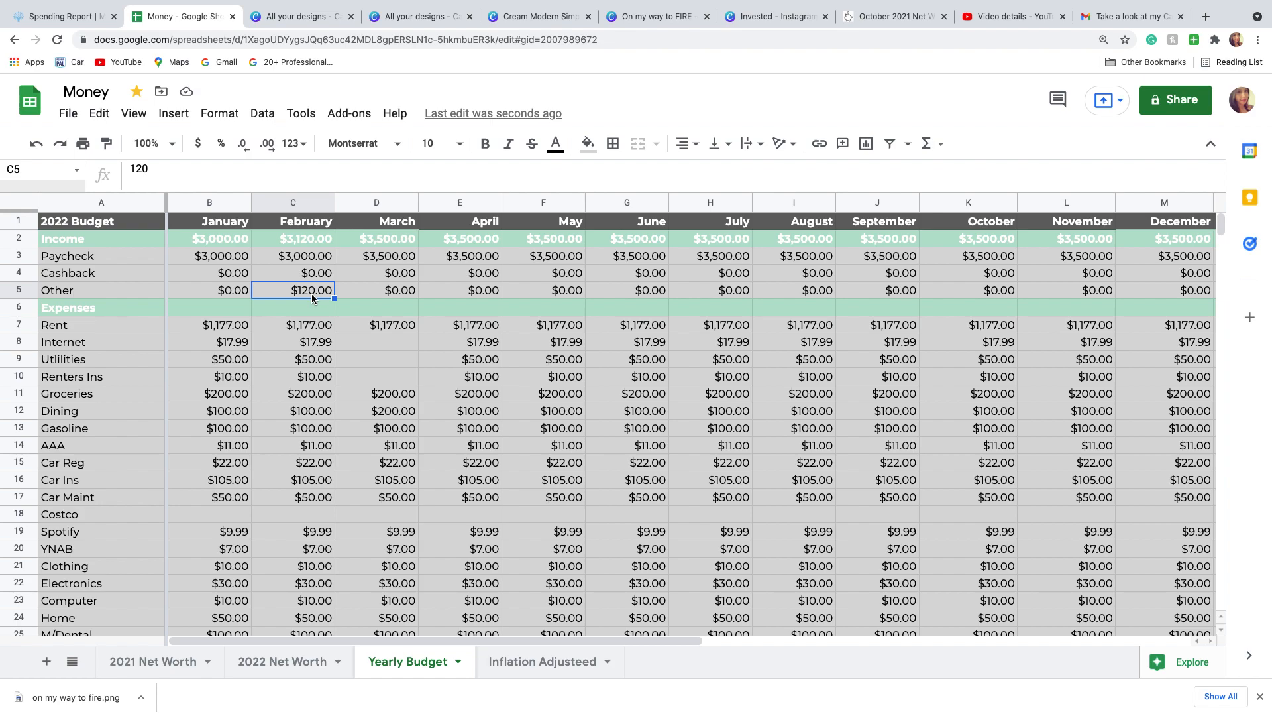
Step: Review the 2022 budget's expense categories, including the Costco row, down through the investing, Total, Left Over and Pension rows
right_click(295, 520)
click(66, 516)
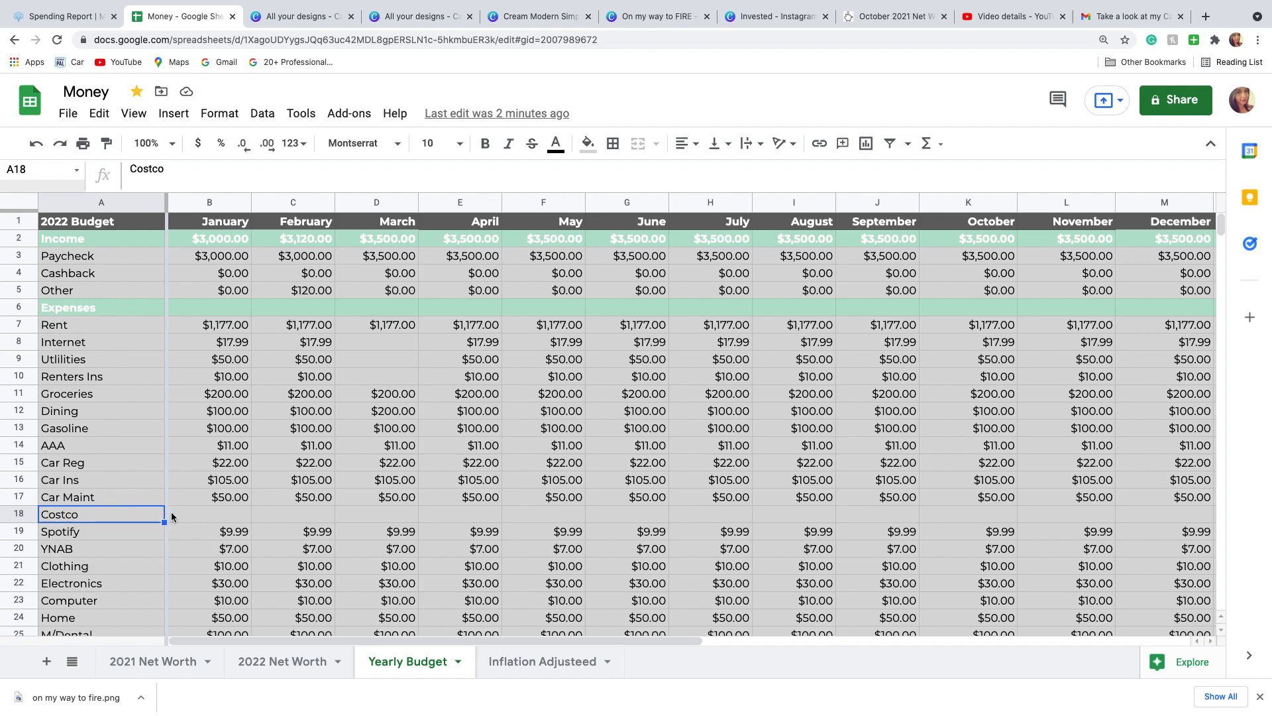
click(202, 515)
scroll(201, 518, down, 5)
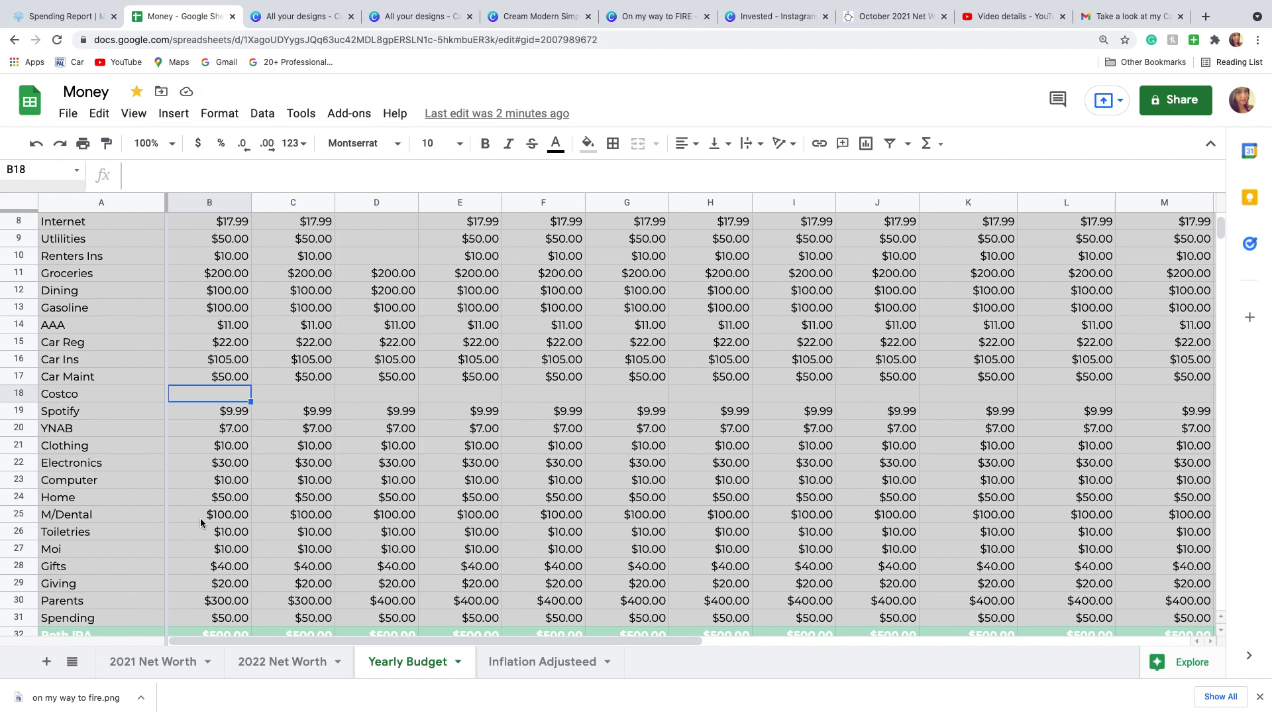
scroll(201, 522, up, 5)
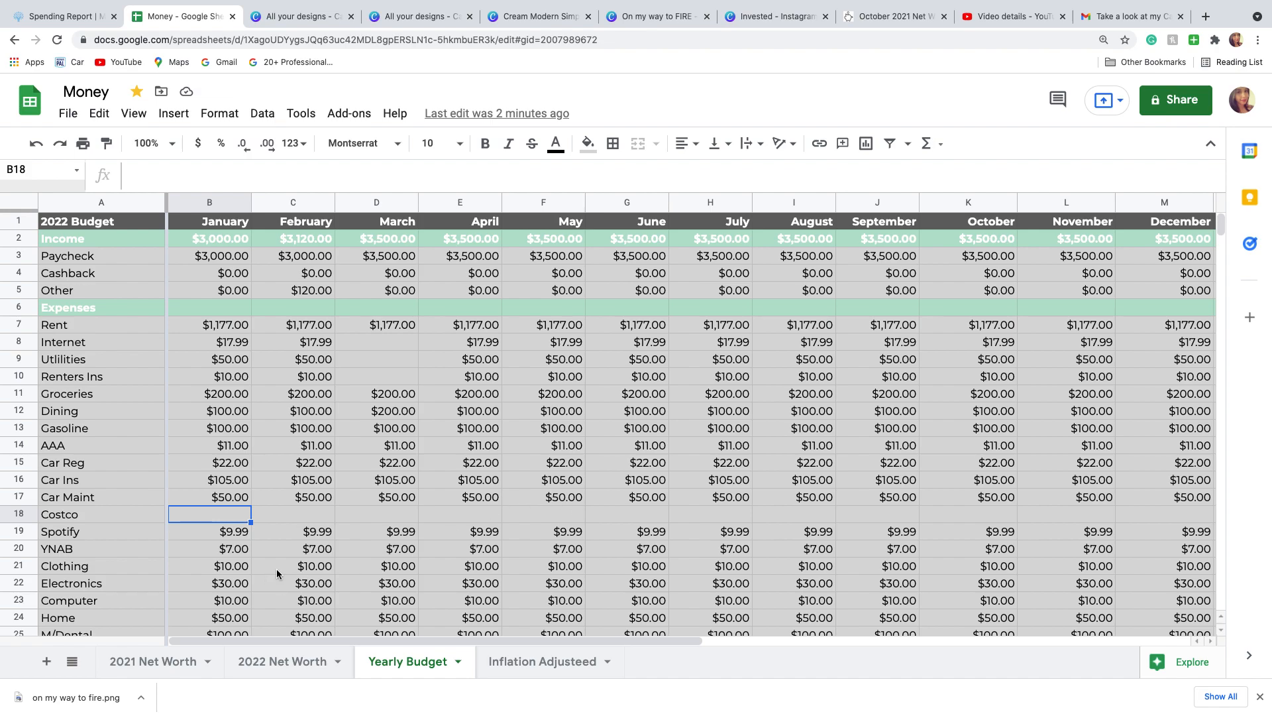
scroll(344, 562, down, 3)
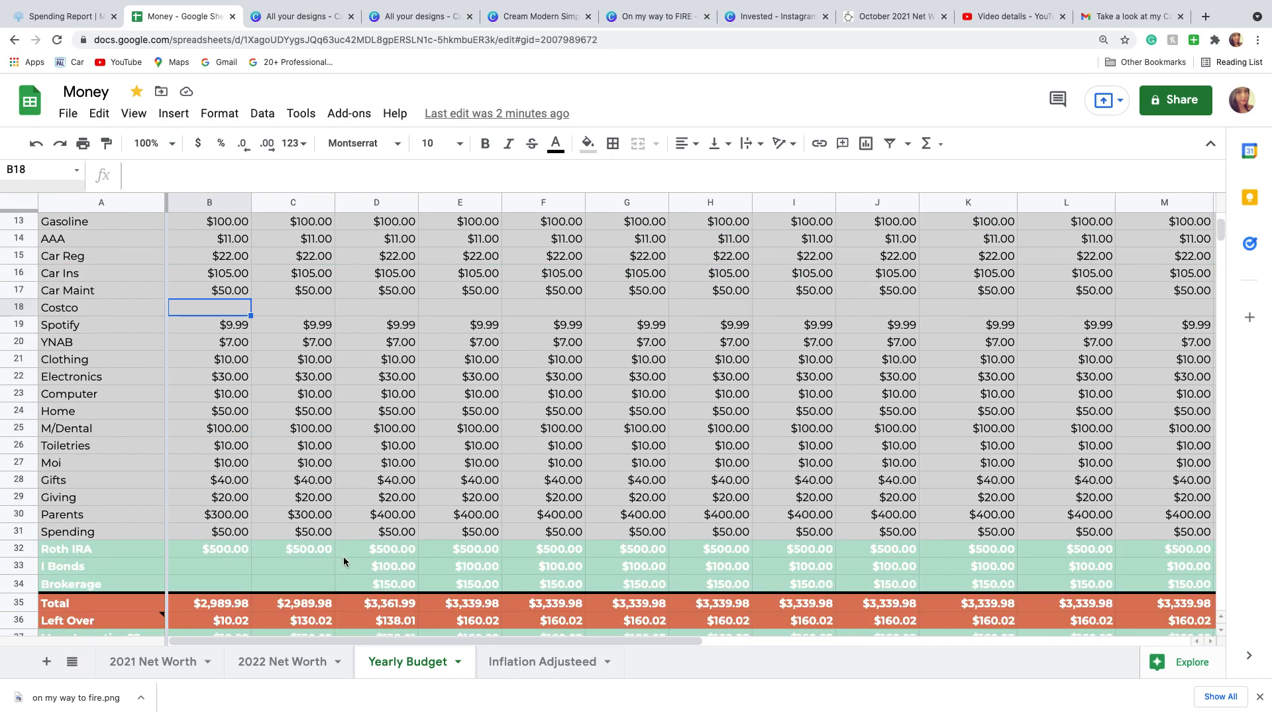
scroll(344, 555, up, 3)
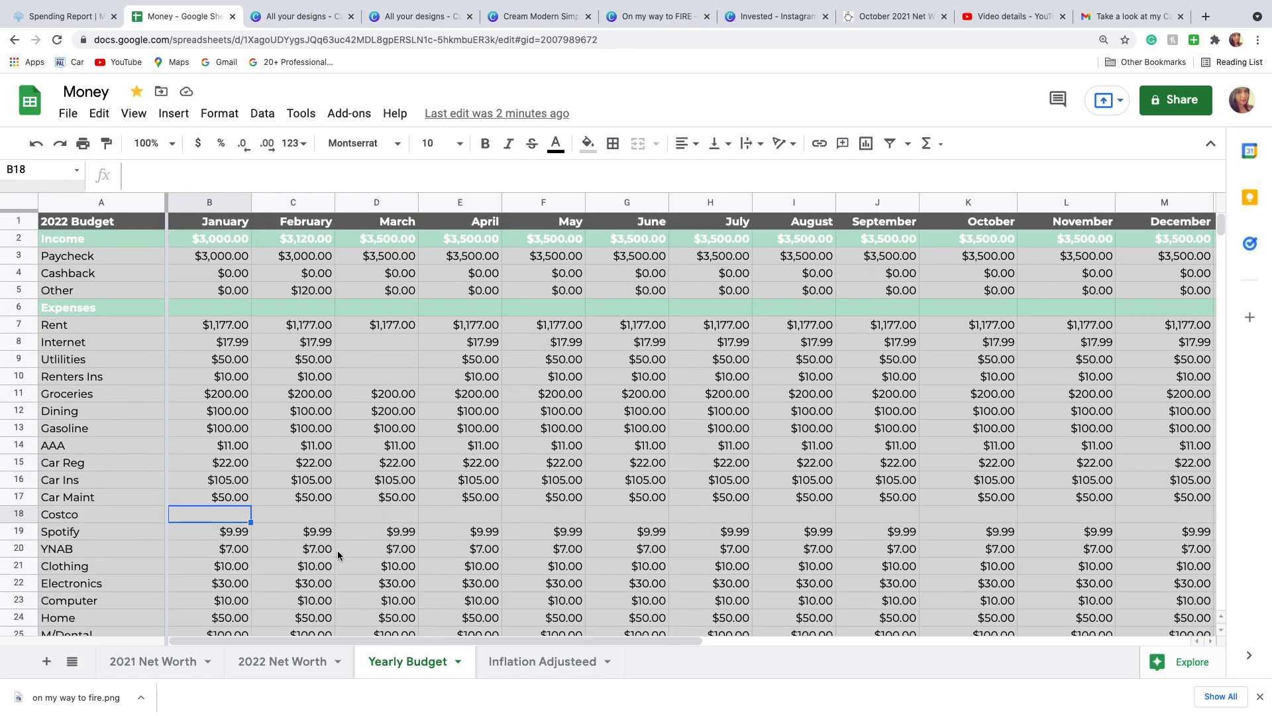
scroll(340, 556, down, 5)
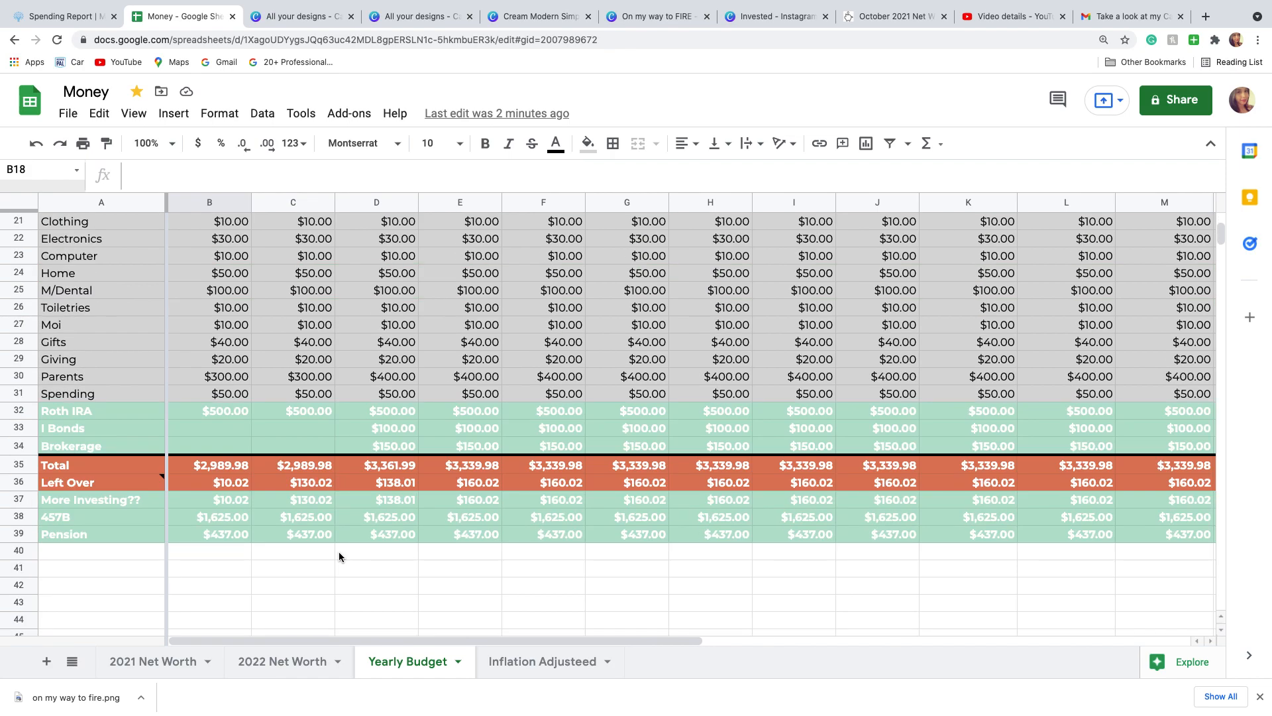
scroll(339, 556, up, 5)
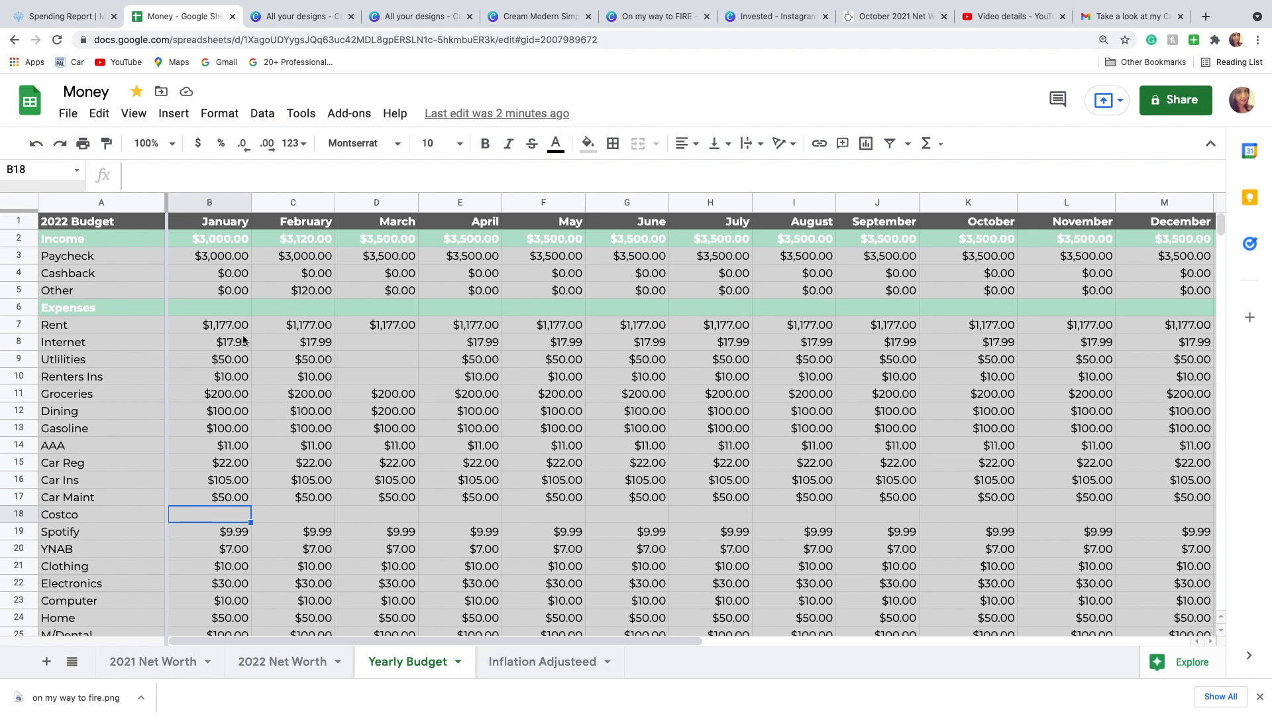
Step: Examine the Rent row across the months of the 2022 budget, including May's amount
click(29, 325)
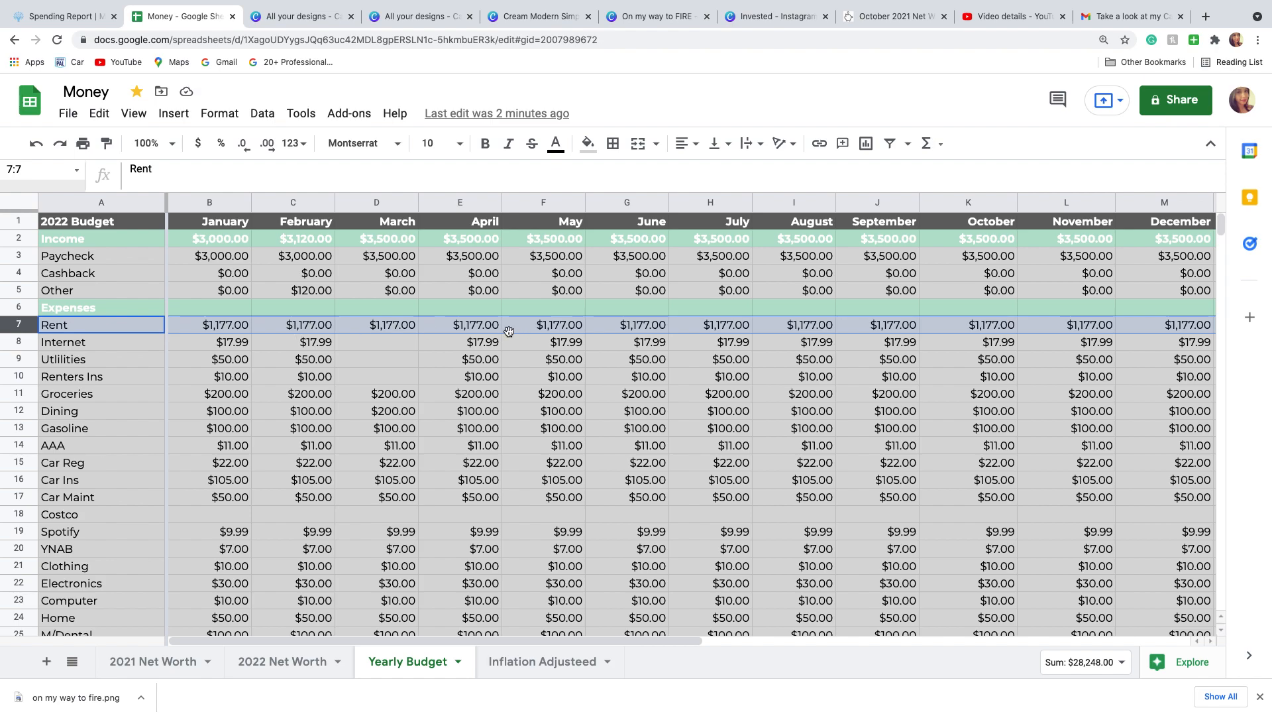
click(545, 331)
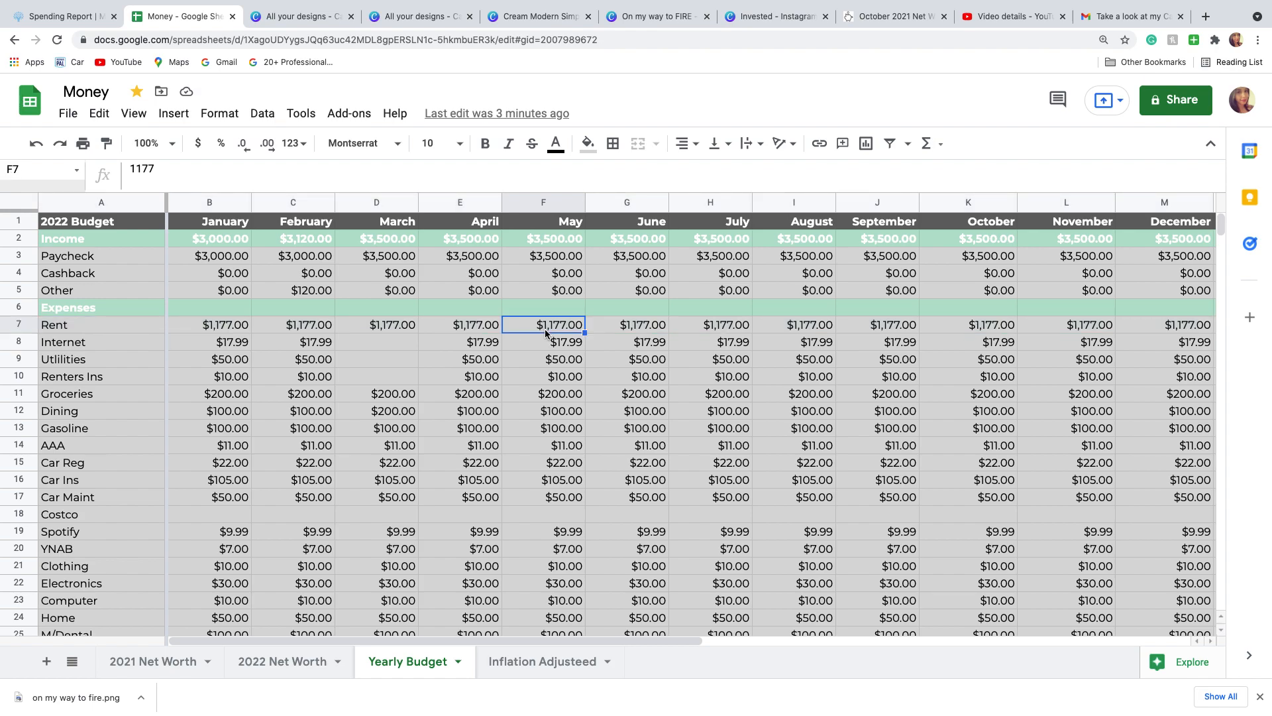
click(29, 325)
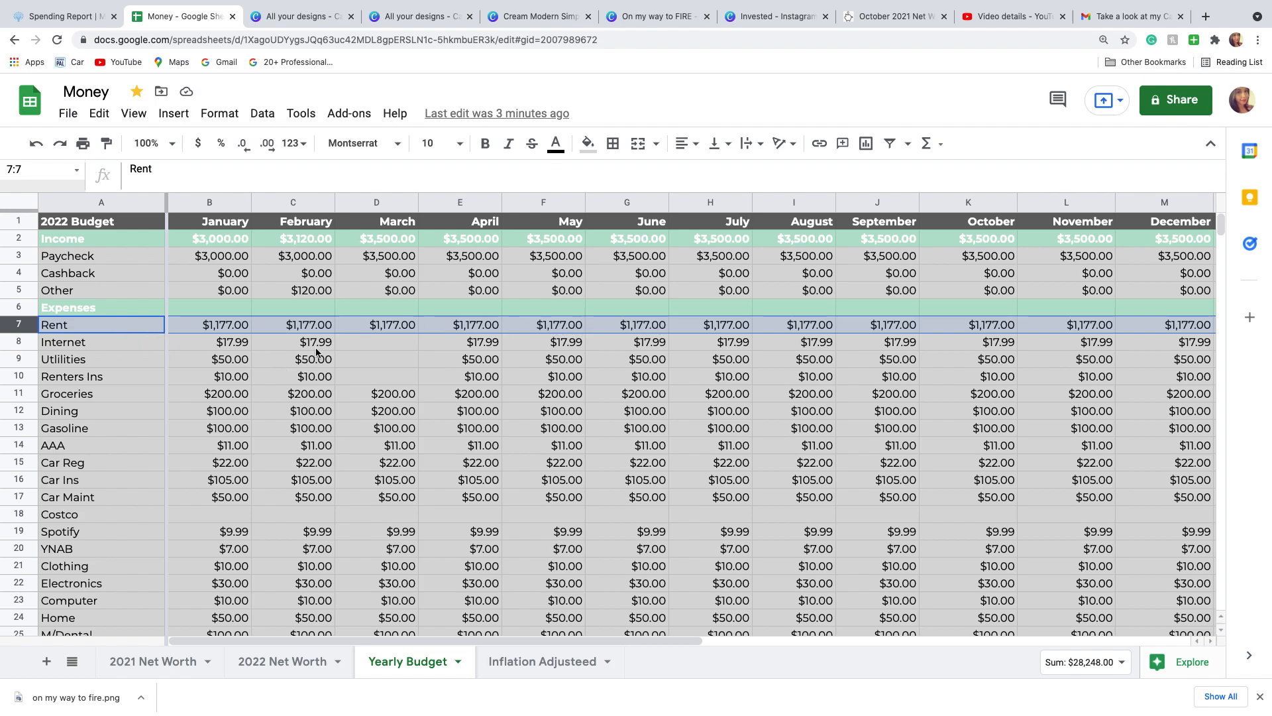
Step: Fill in March's missing expenses with 17.99 for Internet and February's amounts of 50 for Utilities and 10 for Renters Ins
click(377, 346)
text(17)
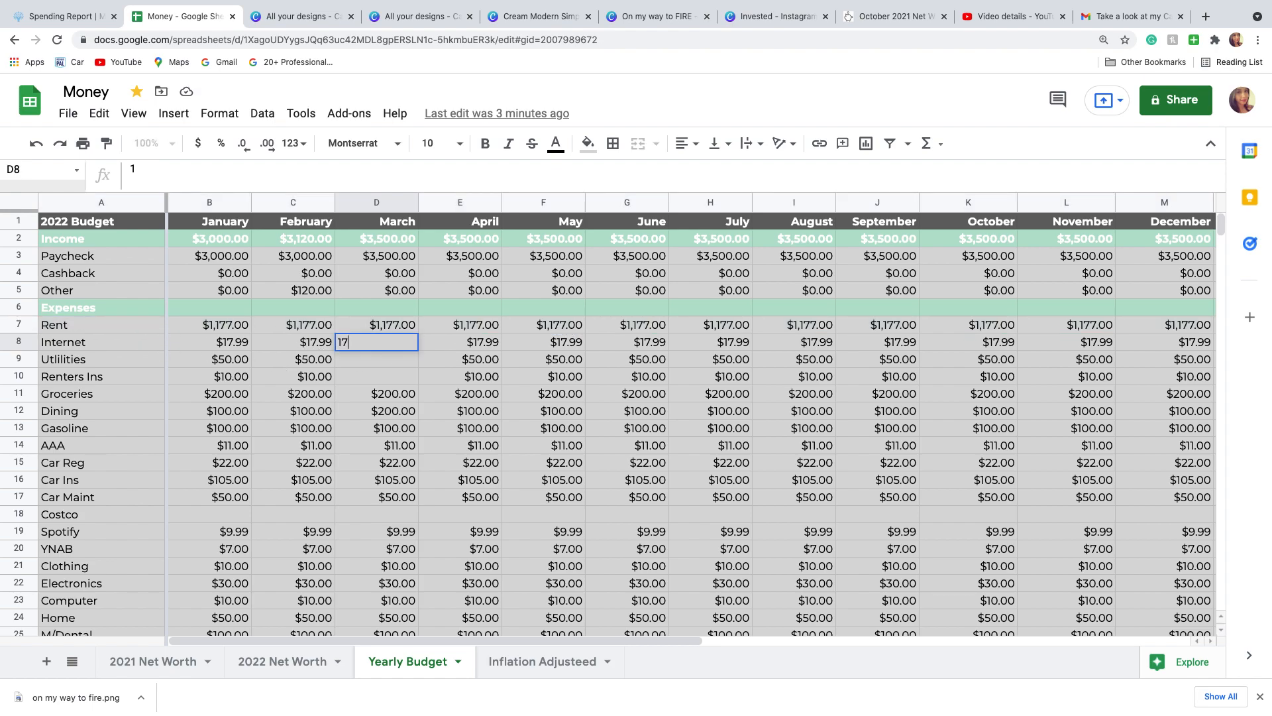
text(.99)
click(332, 363)
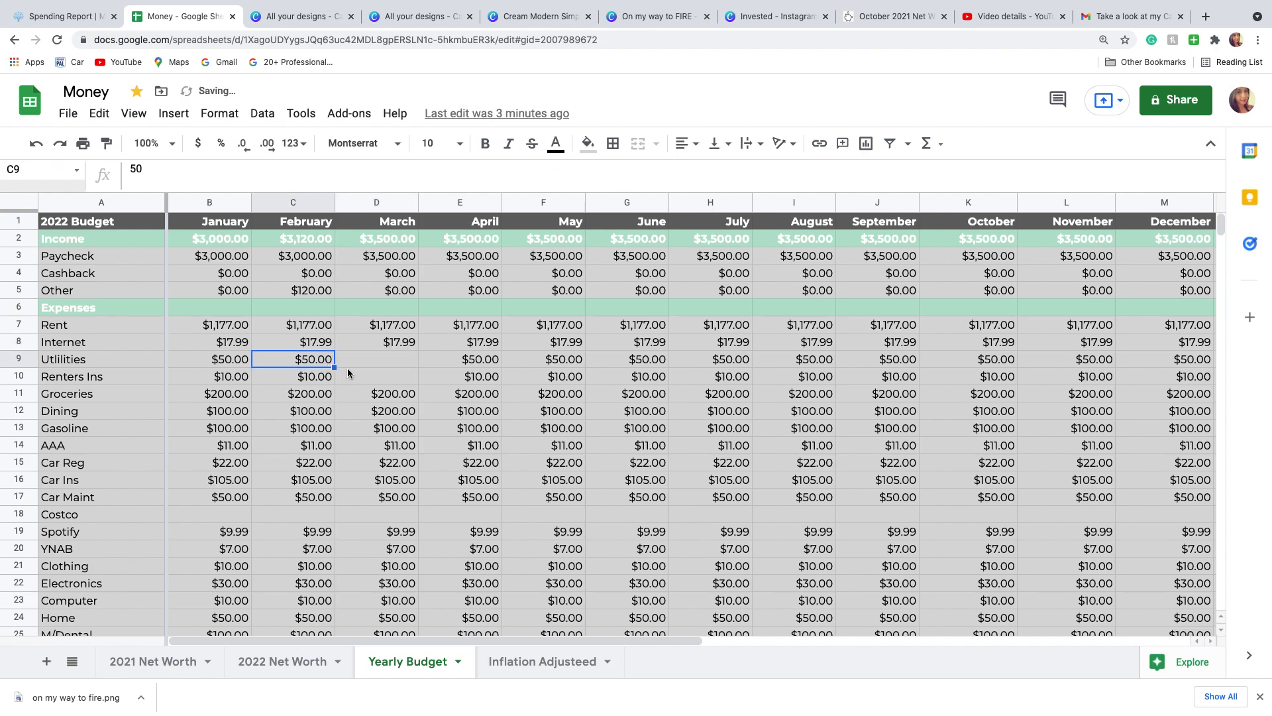
drag(334, 369, 375, 383)
click(325, 381)
click(453, 398)
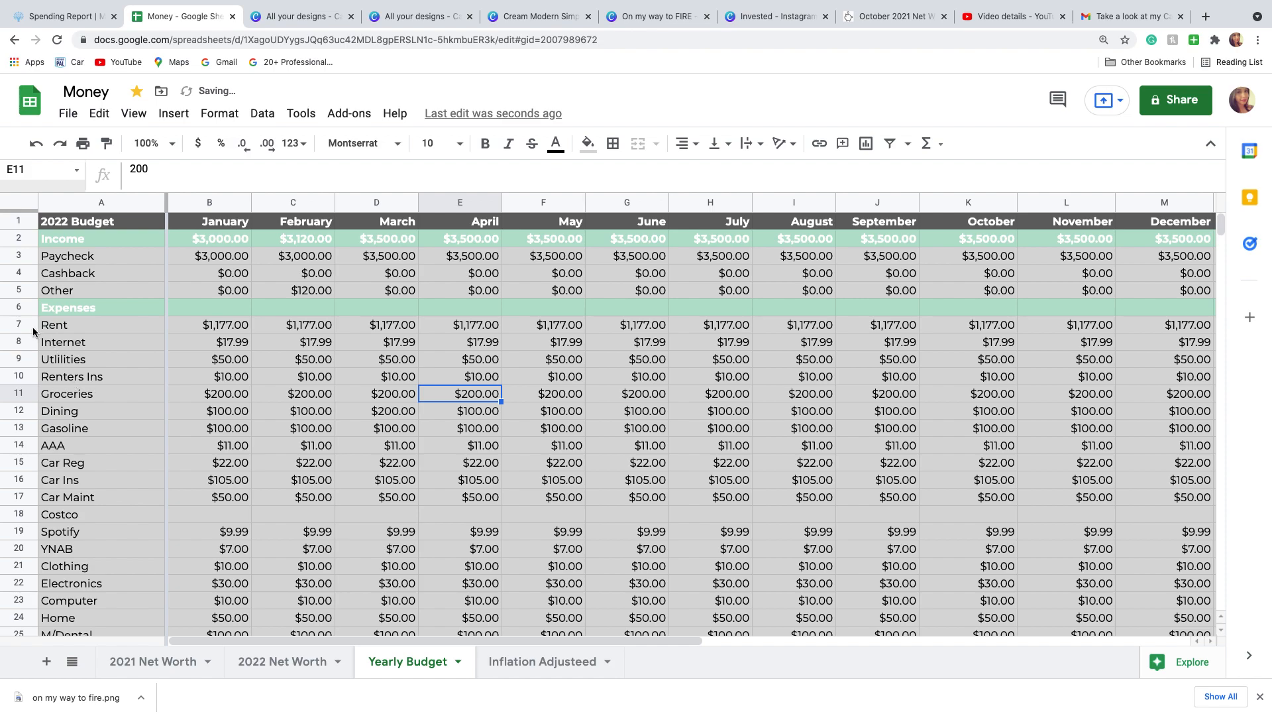
Step: Examine the Rent through Renters Ins rows as a group, followed by the Groceries and Dining rows
drag(25, 327, 20, 377)
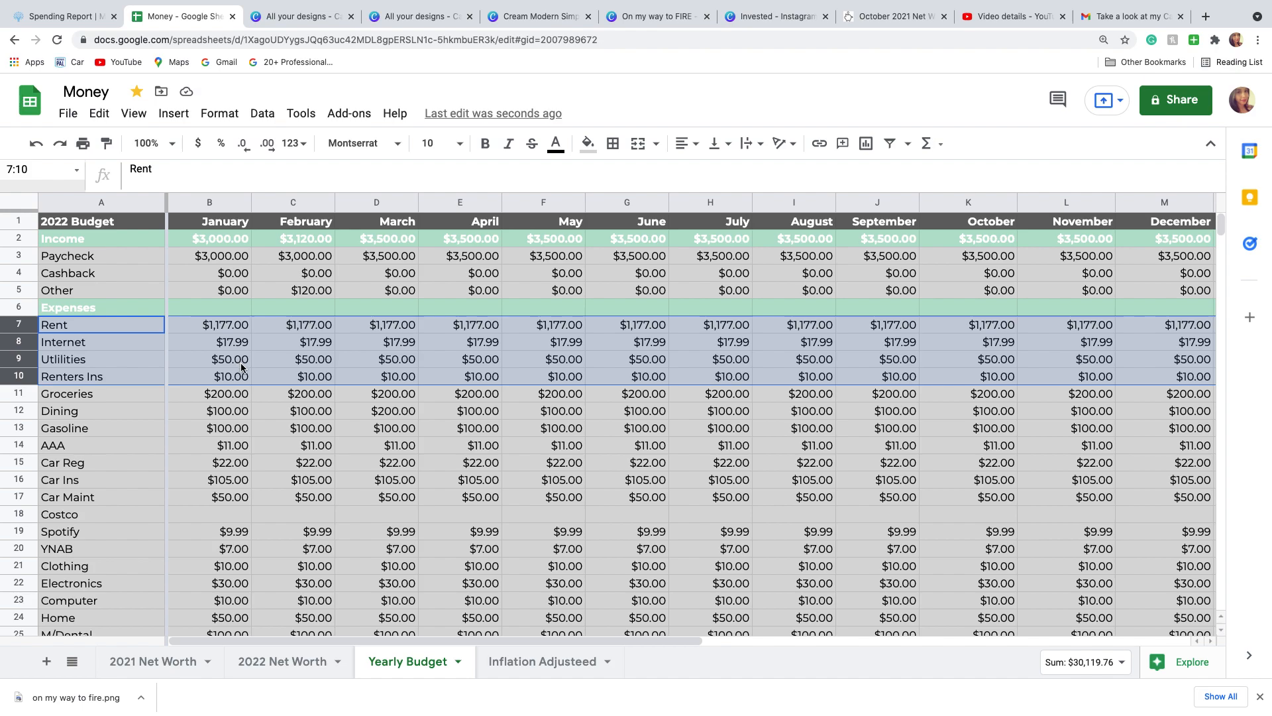
click(287, 364)
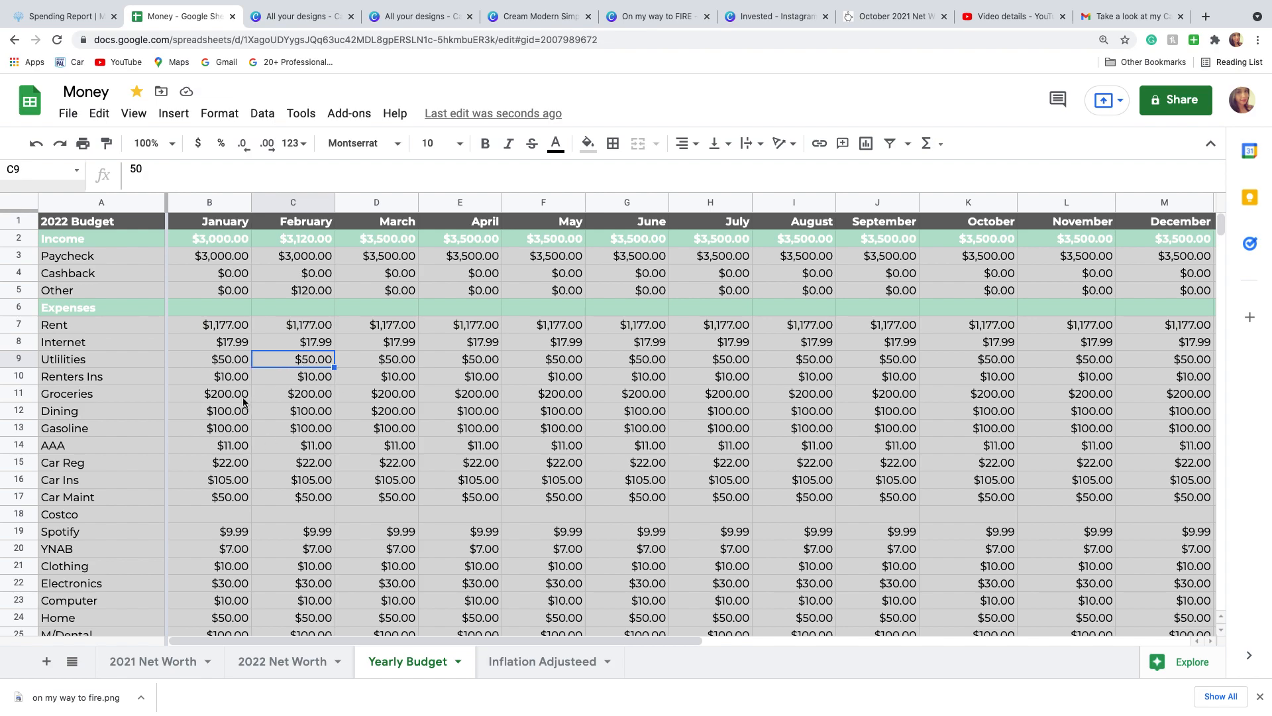
drag(27, 397, 28, 409)
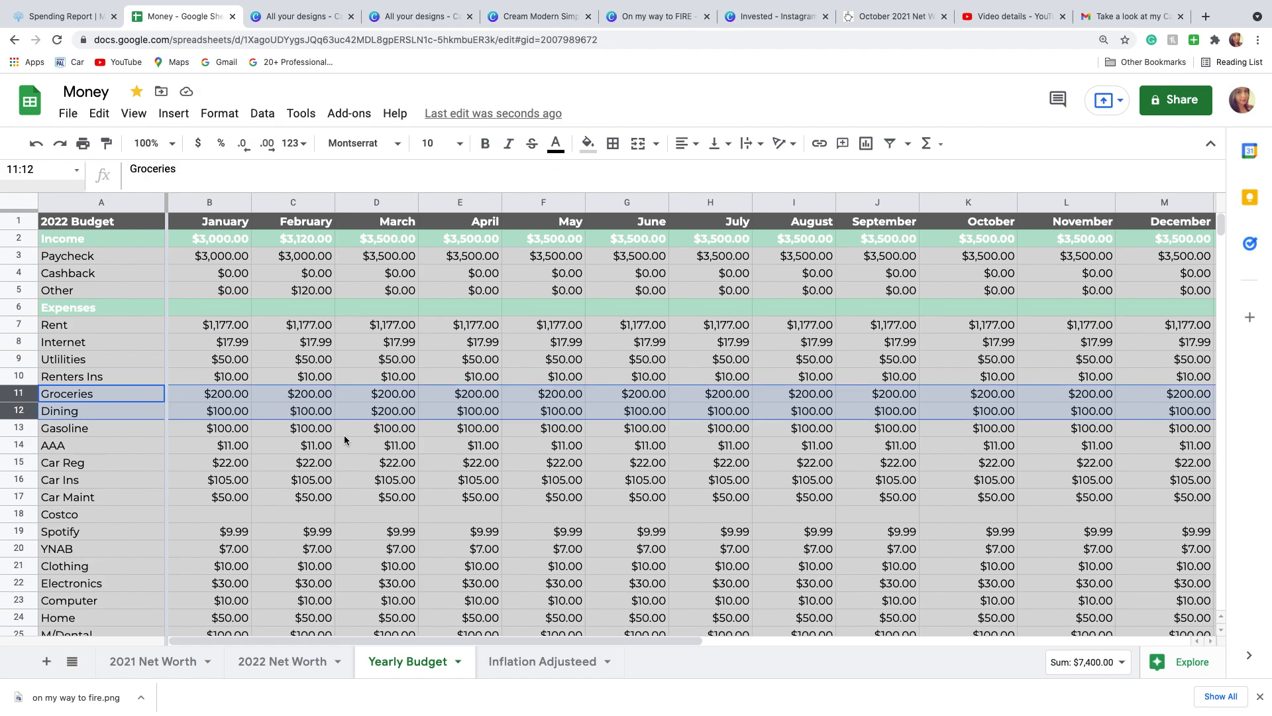
Step: Set the March Dining budget to 100
click(400, 417)
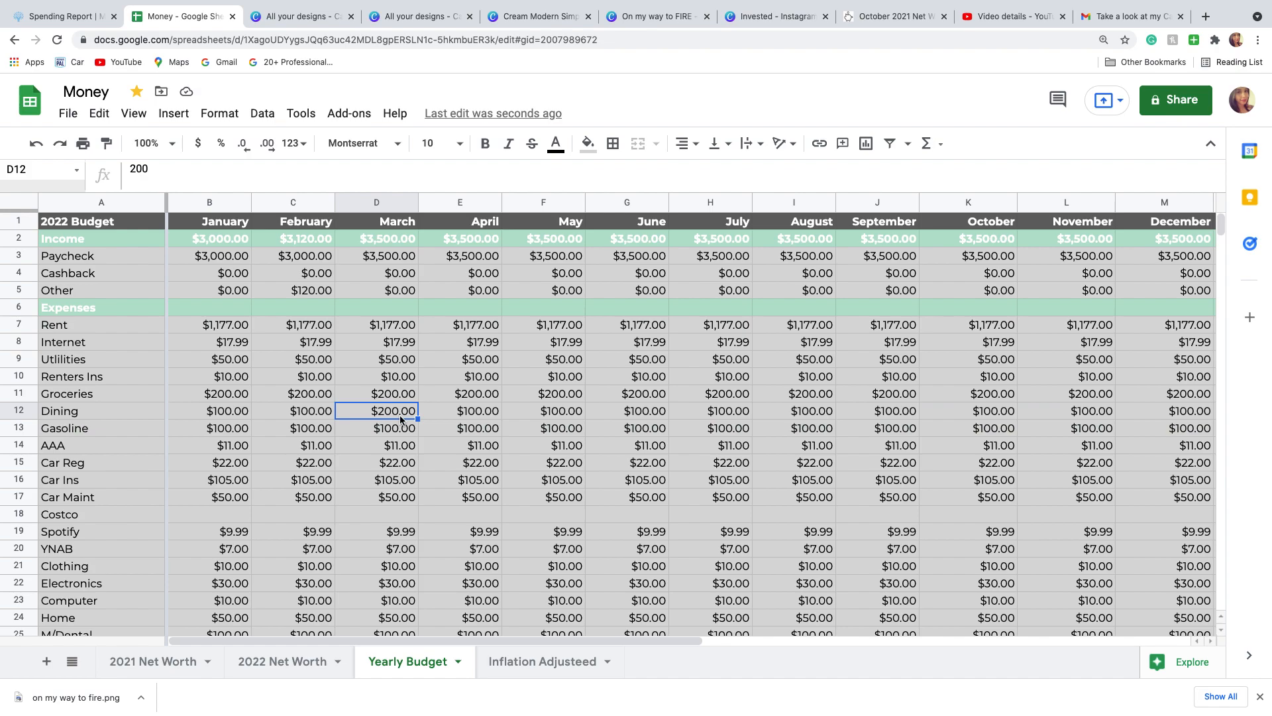
text(100)
click(534, 482)
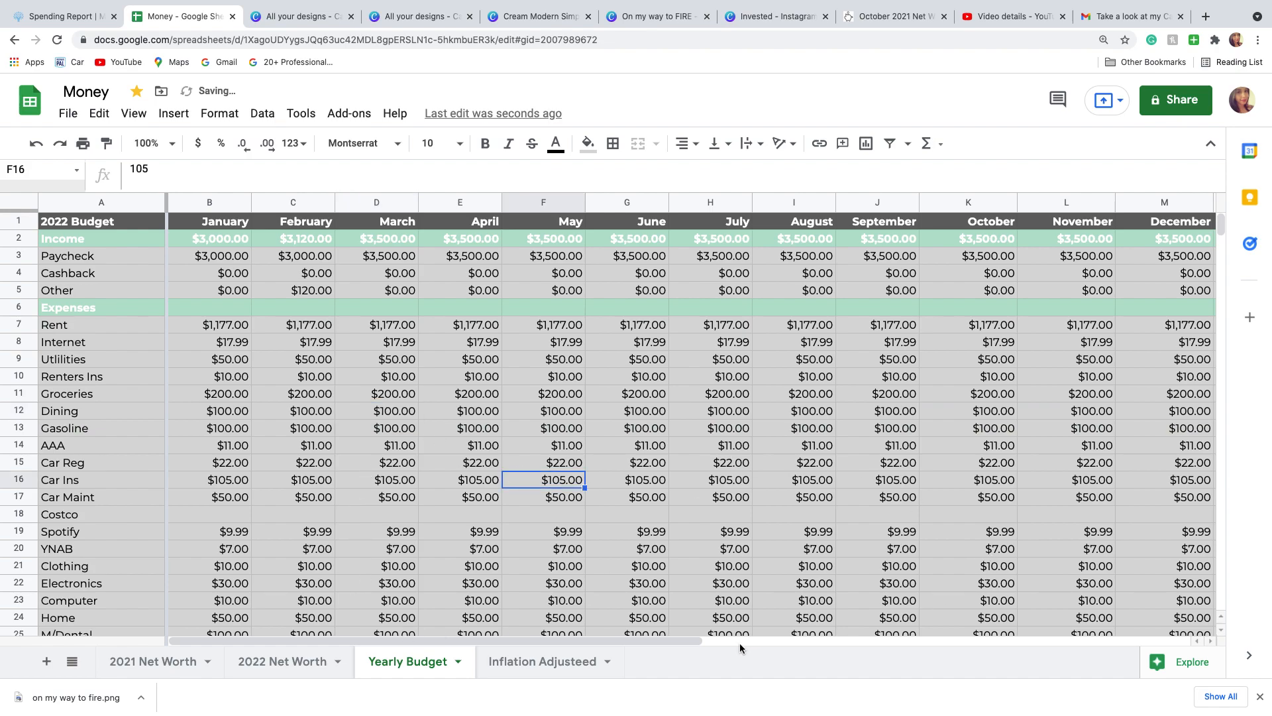
Step: Highlight the AAA through Car Maint rows and check their amounts in the Total column
drag(720, 648, 806, 648)
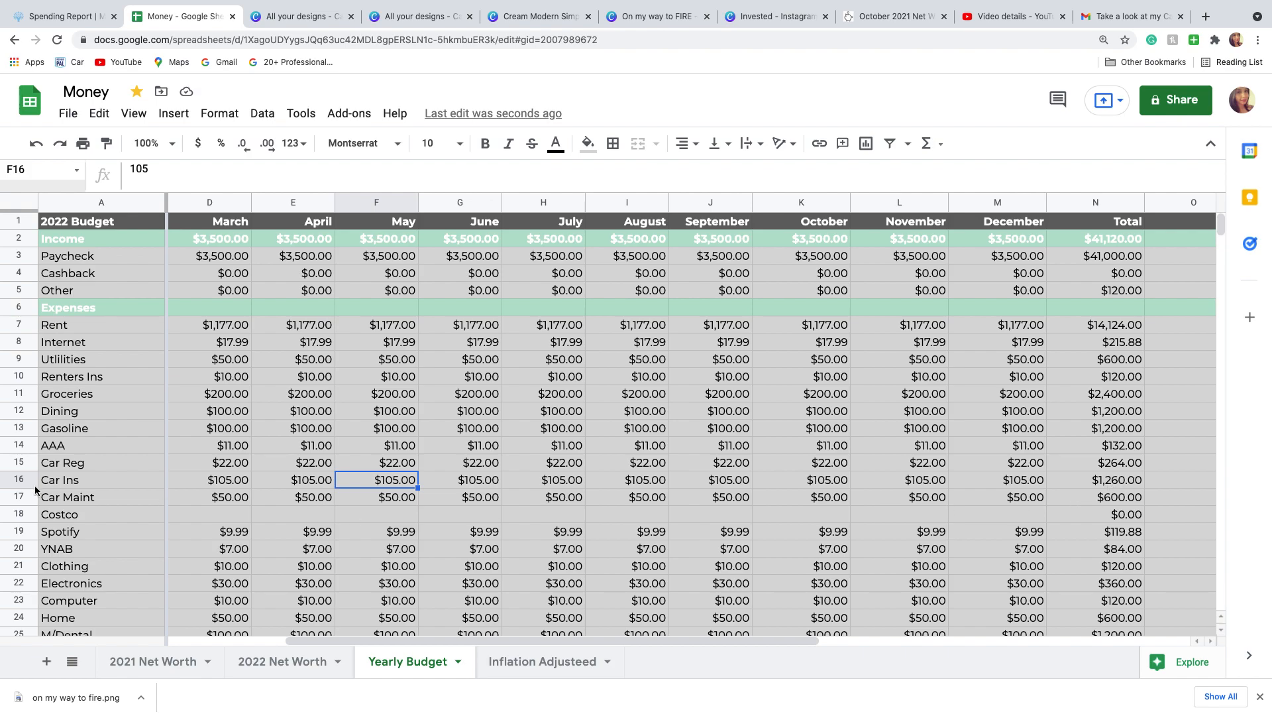
drag(26, 444, 26, 494)
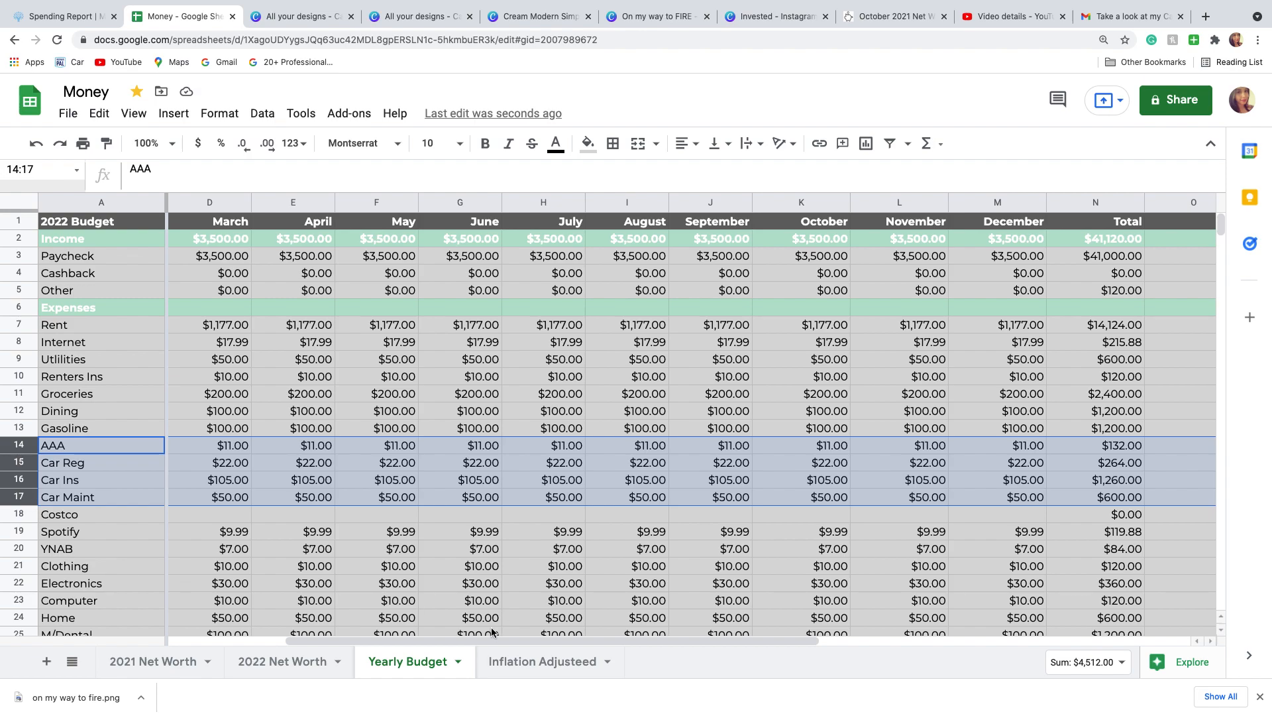
Step: Set the January Car Ins budget to 100 and fill that amount across the row through December
drag(375, 639, 259, 637)
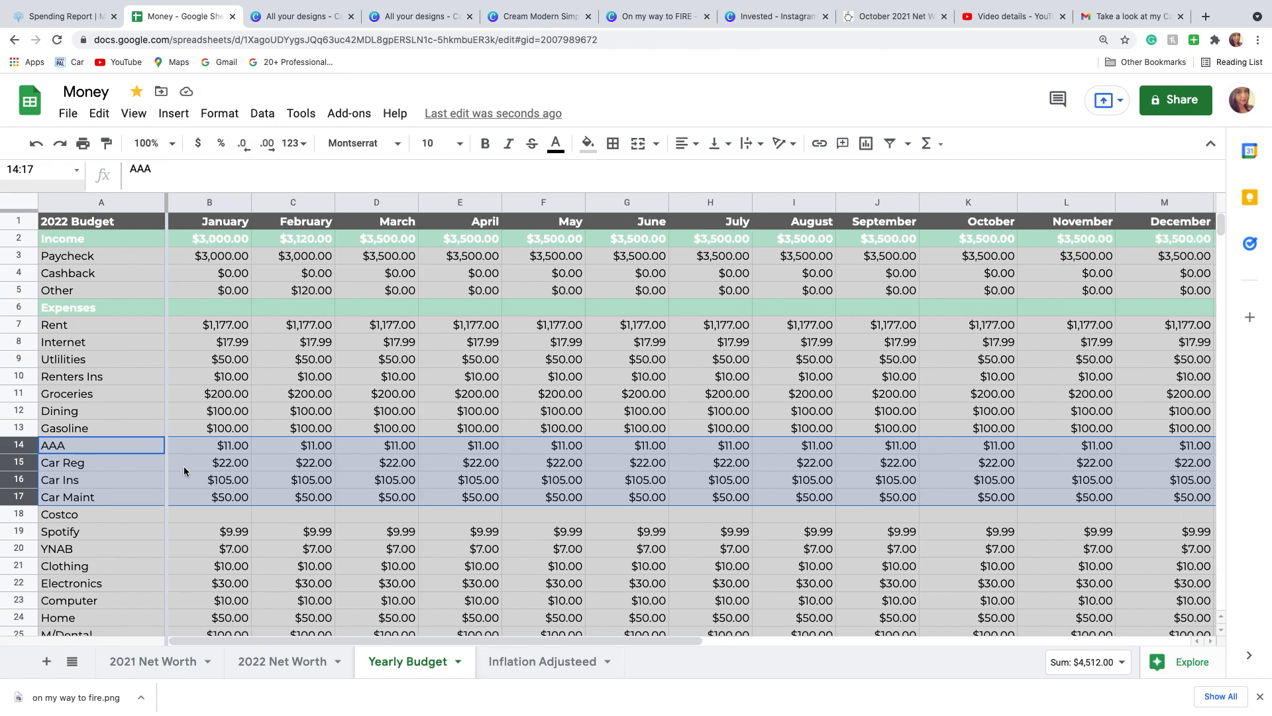
click(235, 483)
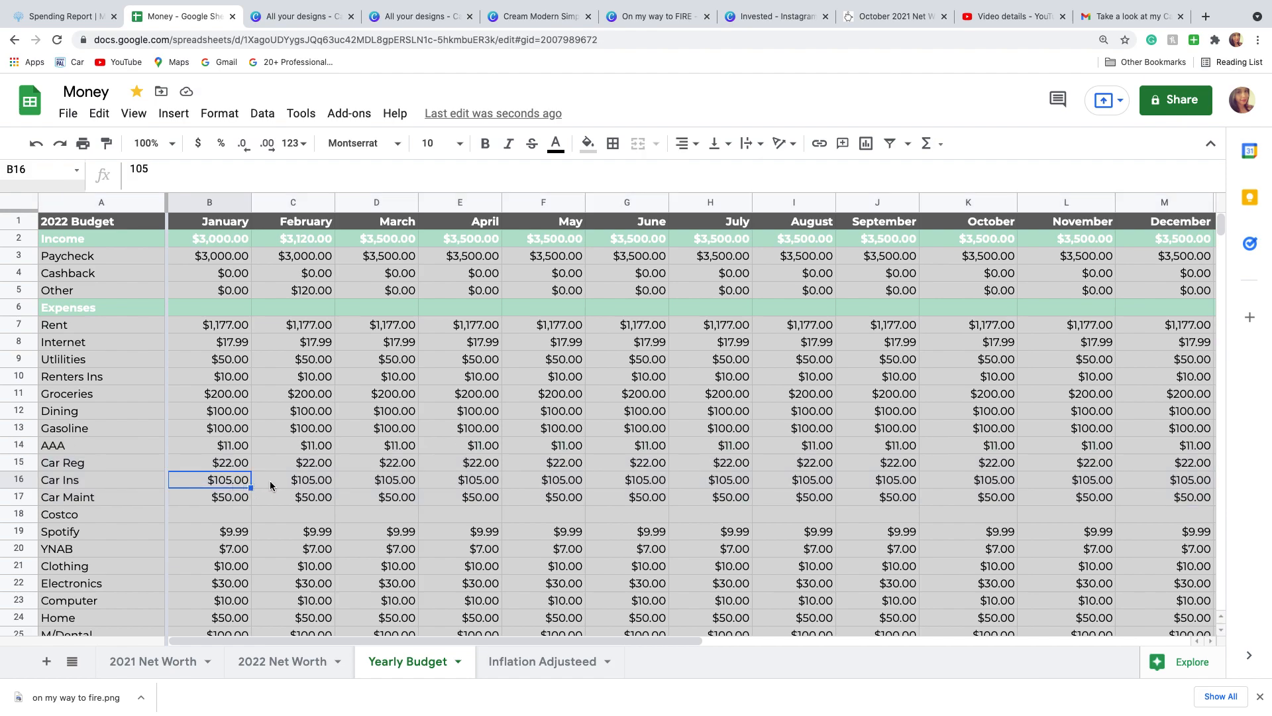
text(100)
click(280, 492)
click(232, 482)
drag(250, 488, 1186, 484)
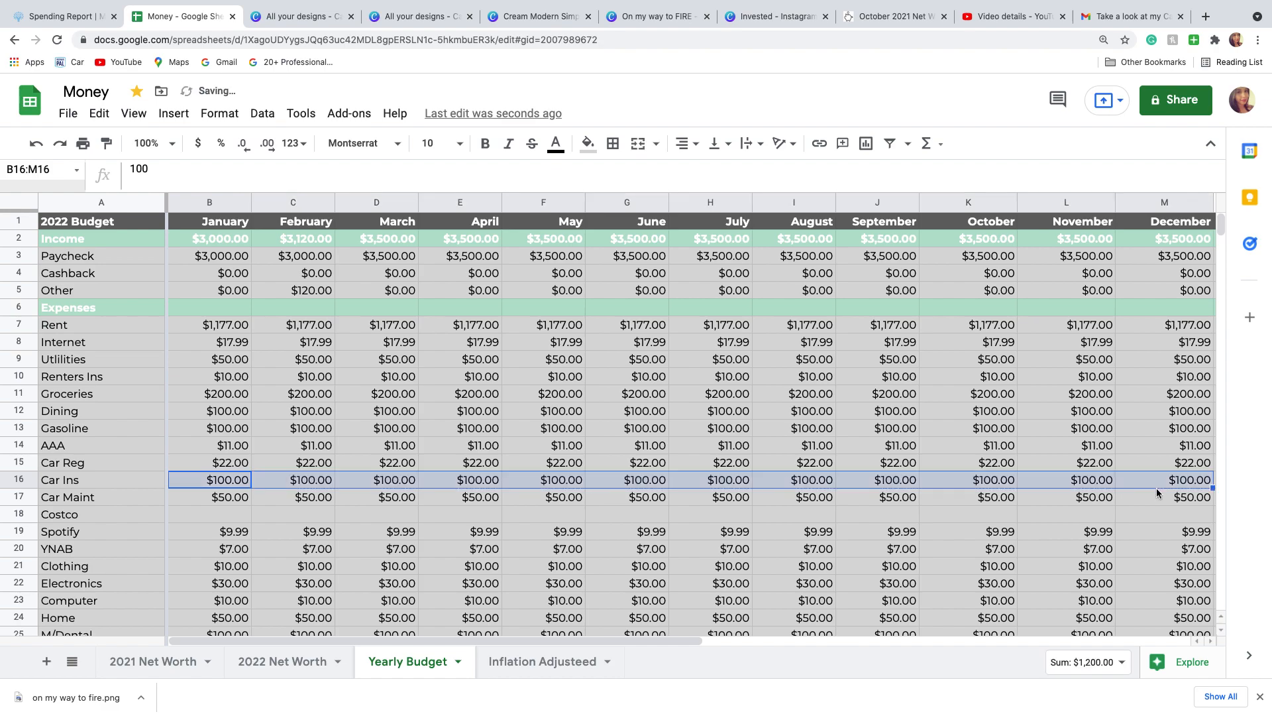
drag(673, 642, 733, 643)
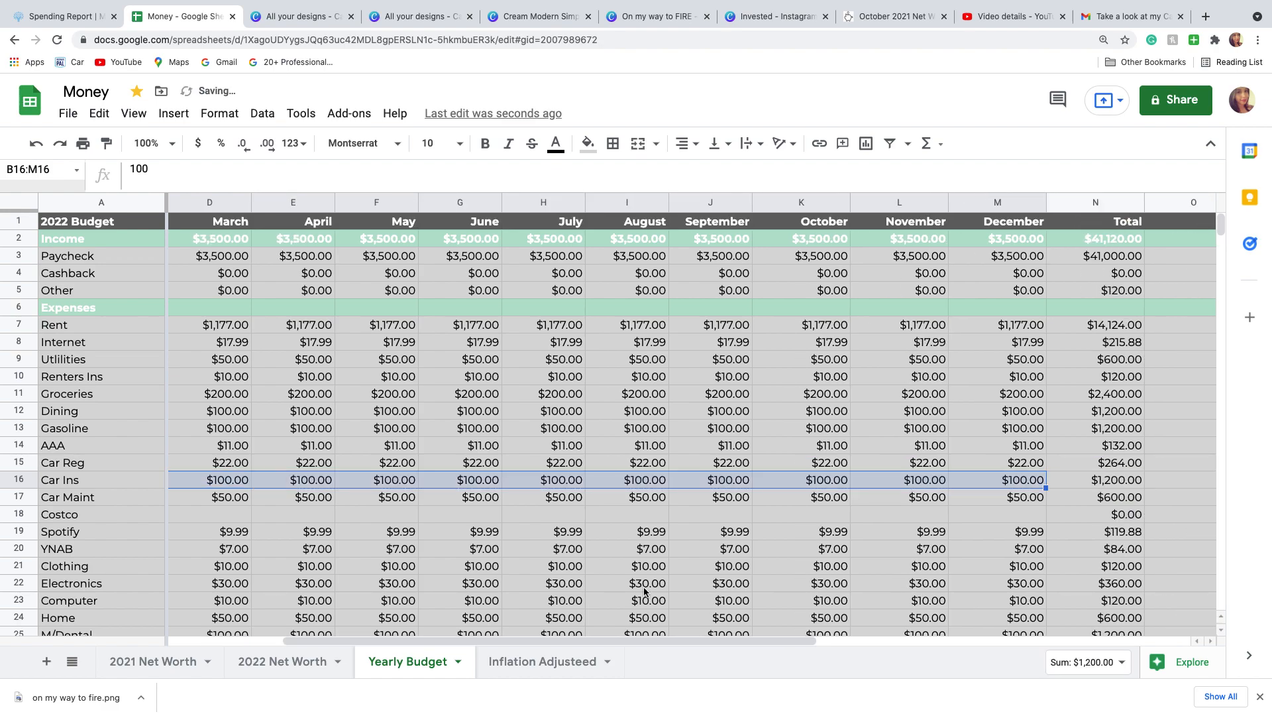
Step: Highlight the Clothing, Electronics and Computer rows one at a time and review their monthly amounts
click(571, 568)
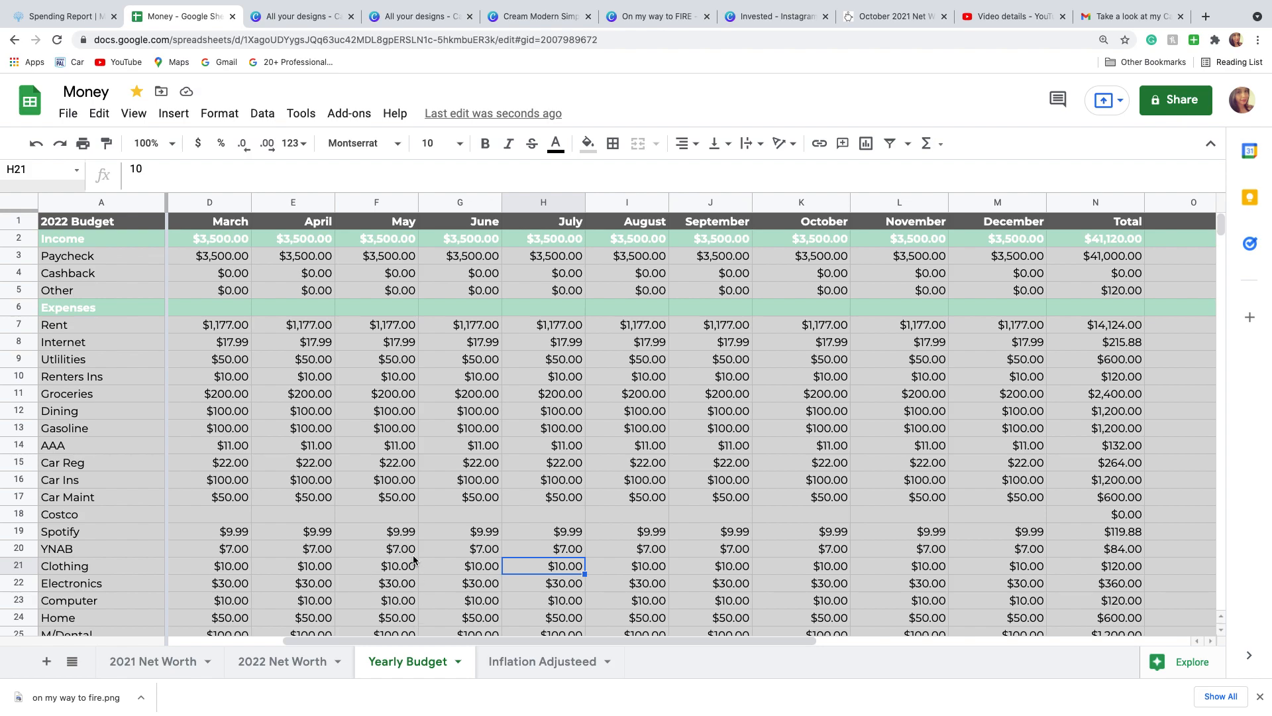
scroll(423, 561, down, 3)
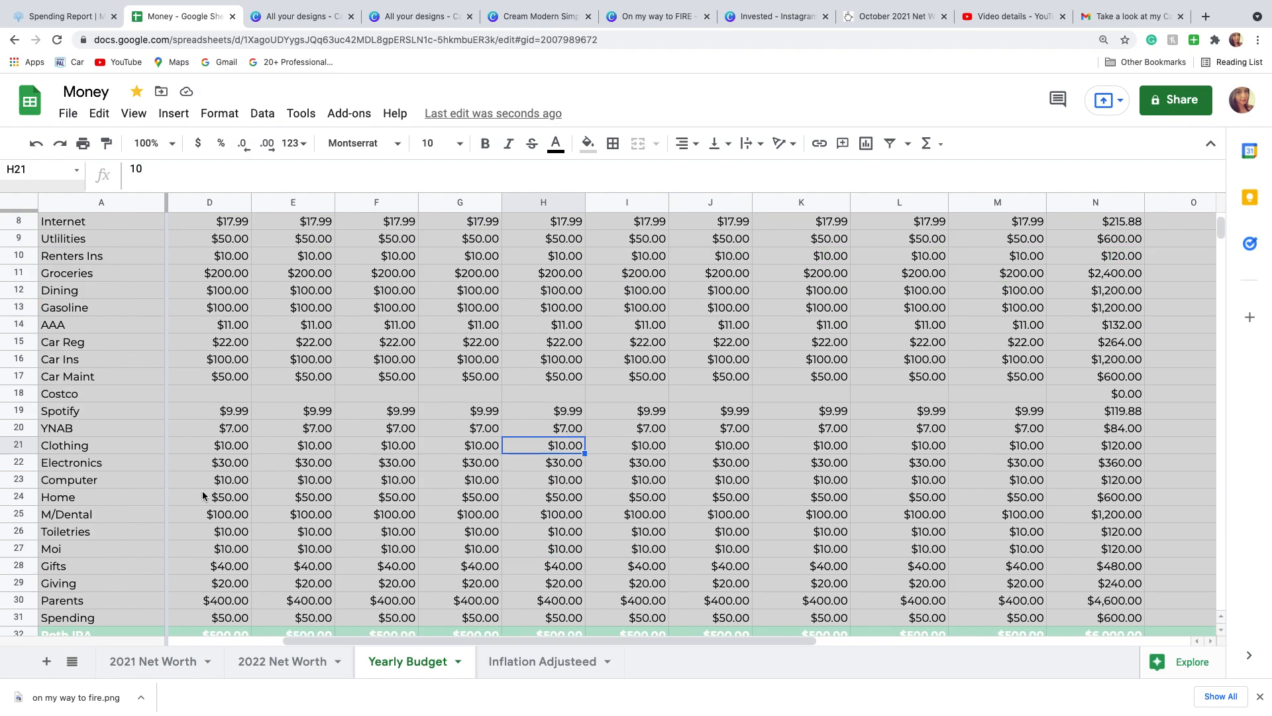
click(78, 447)
click(10, 448)
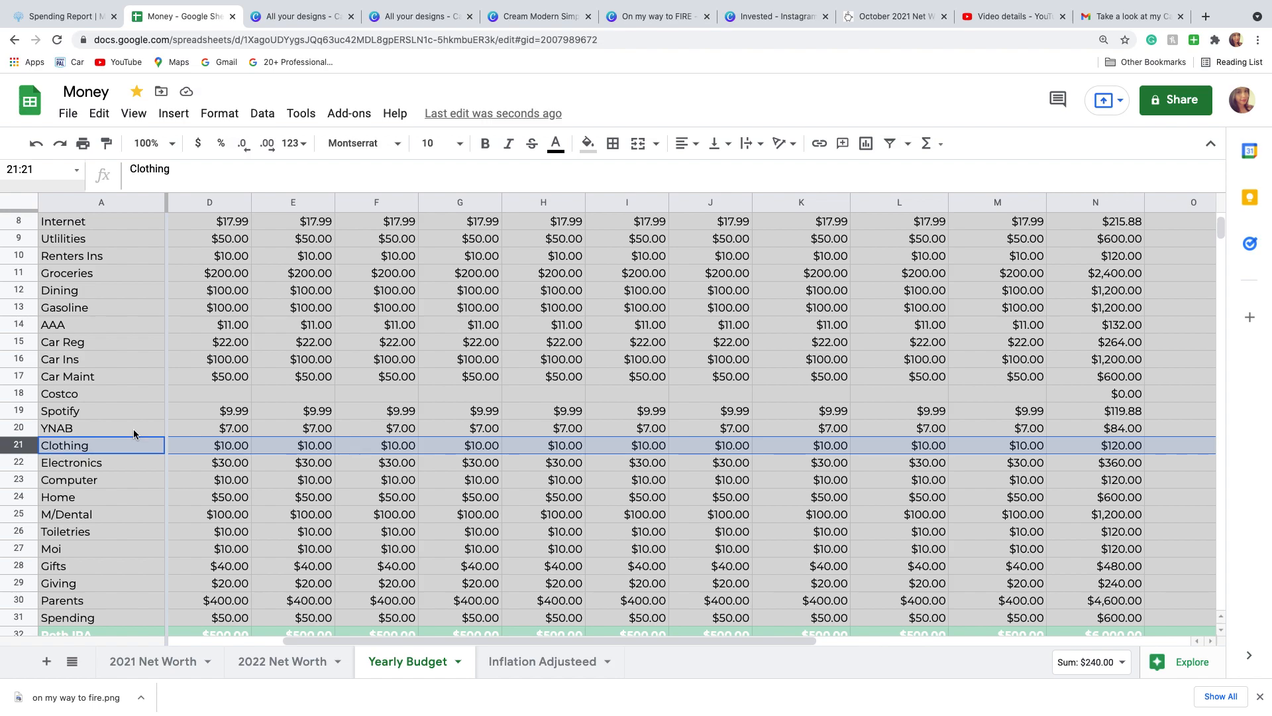
click(117, 460)
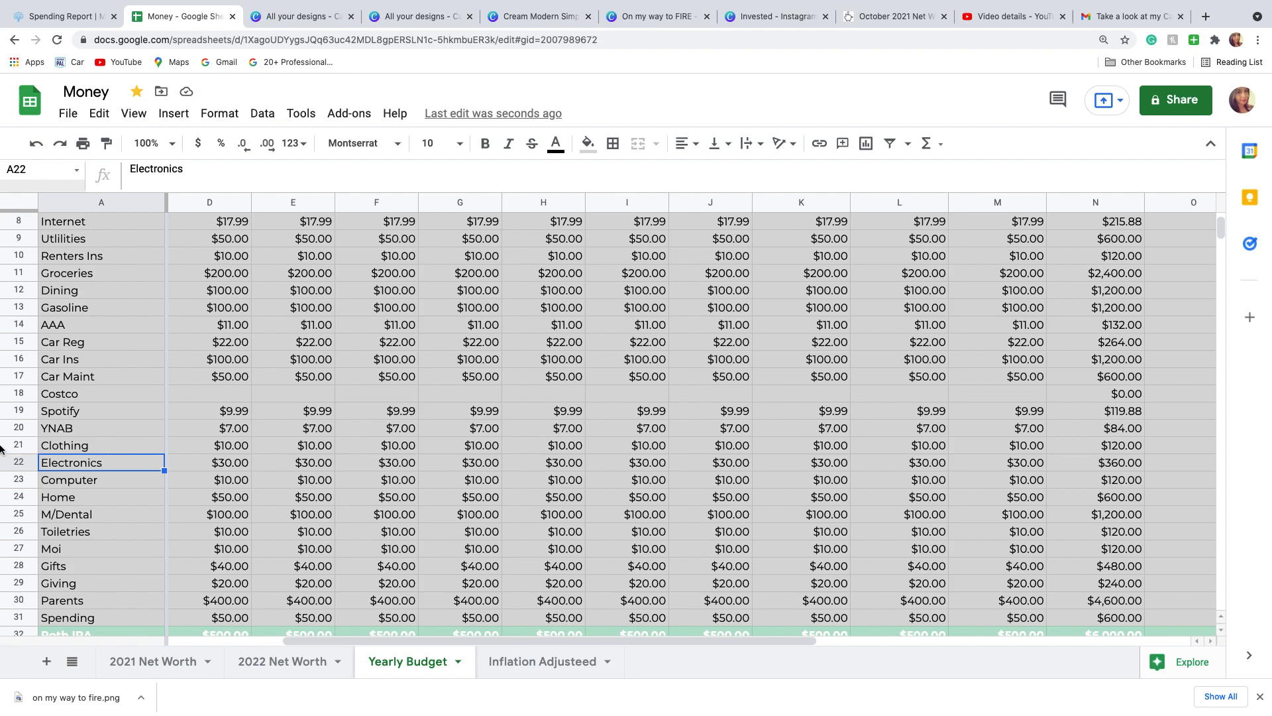
click(12, 444)
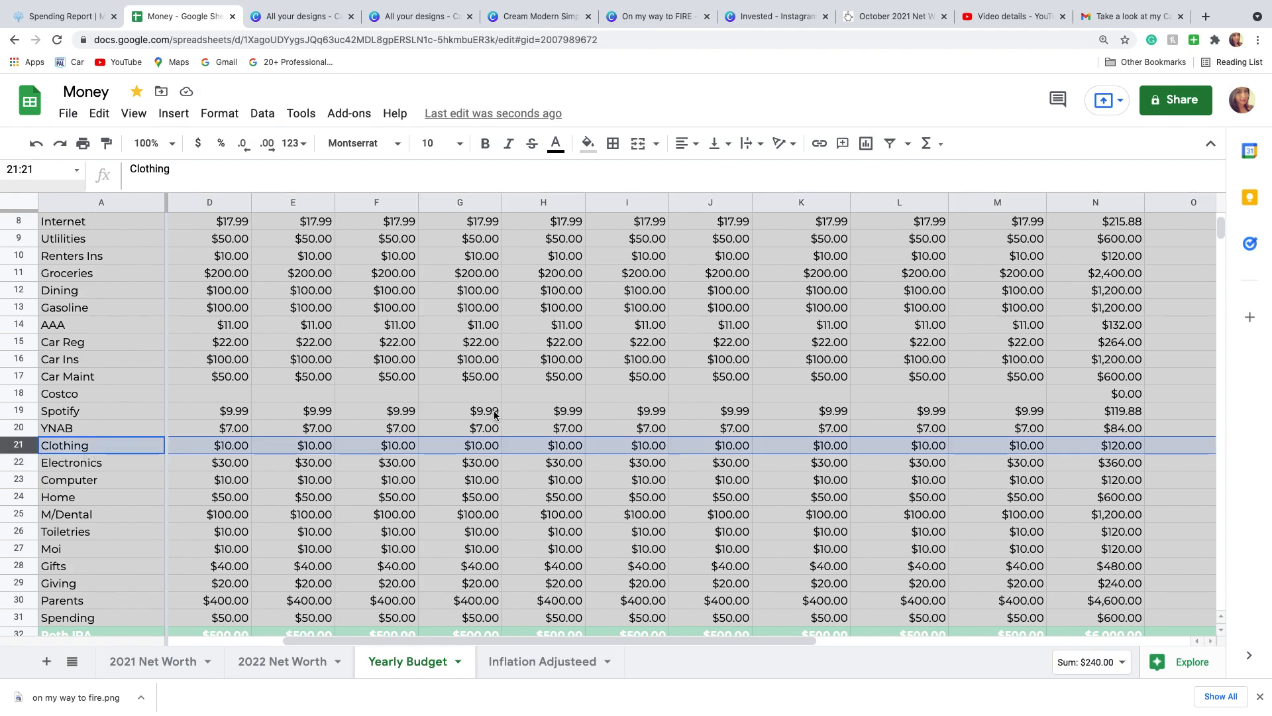
click(20, 463)
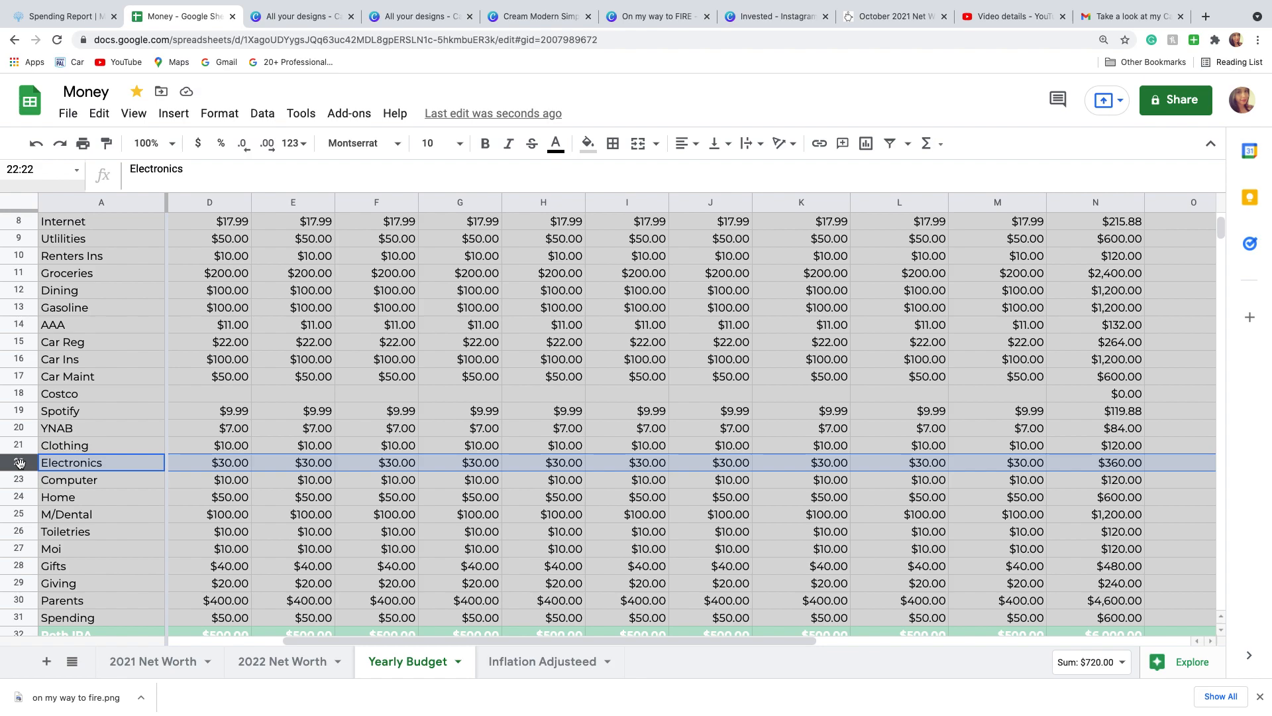
click(20, 480)
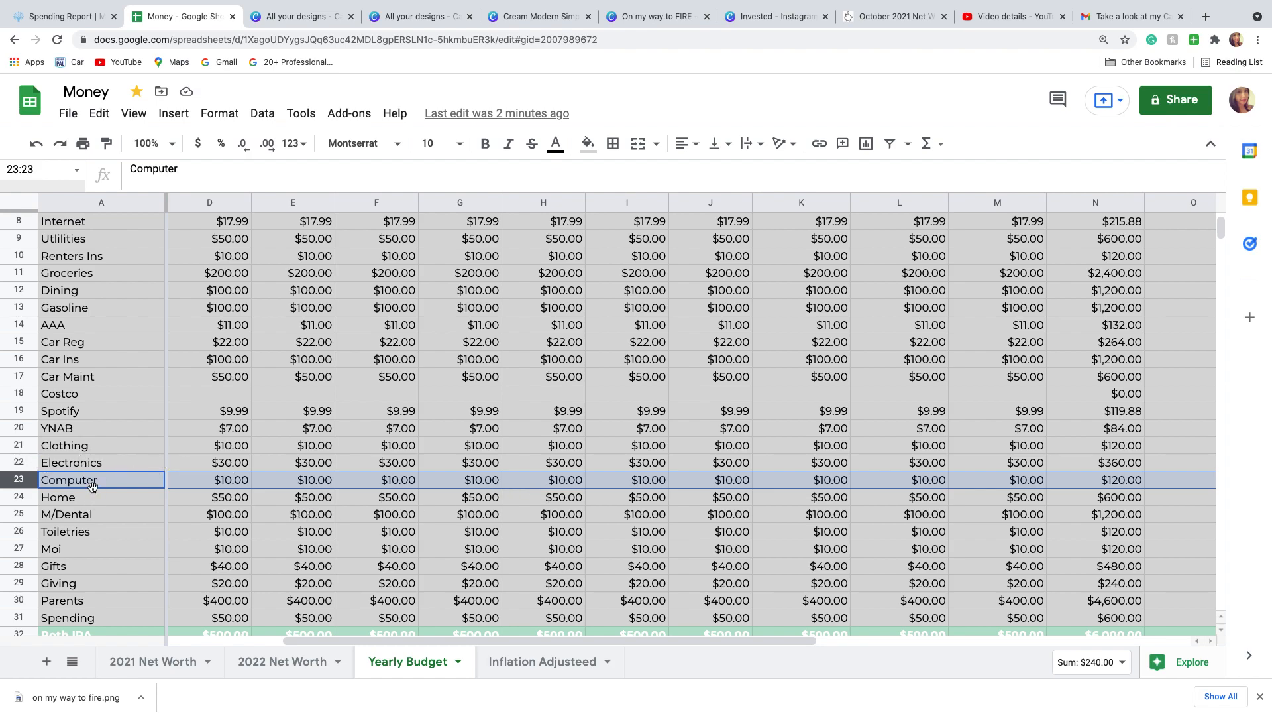
Step: Highlight the Home row, followed by the M/Dental row, to review their monthly amounts
click(101, 503)
click(31, 501)
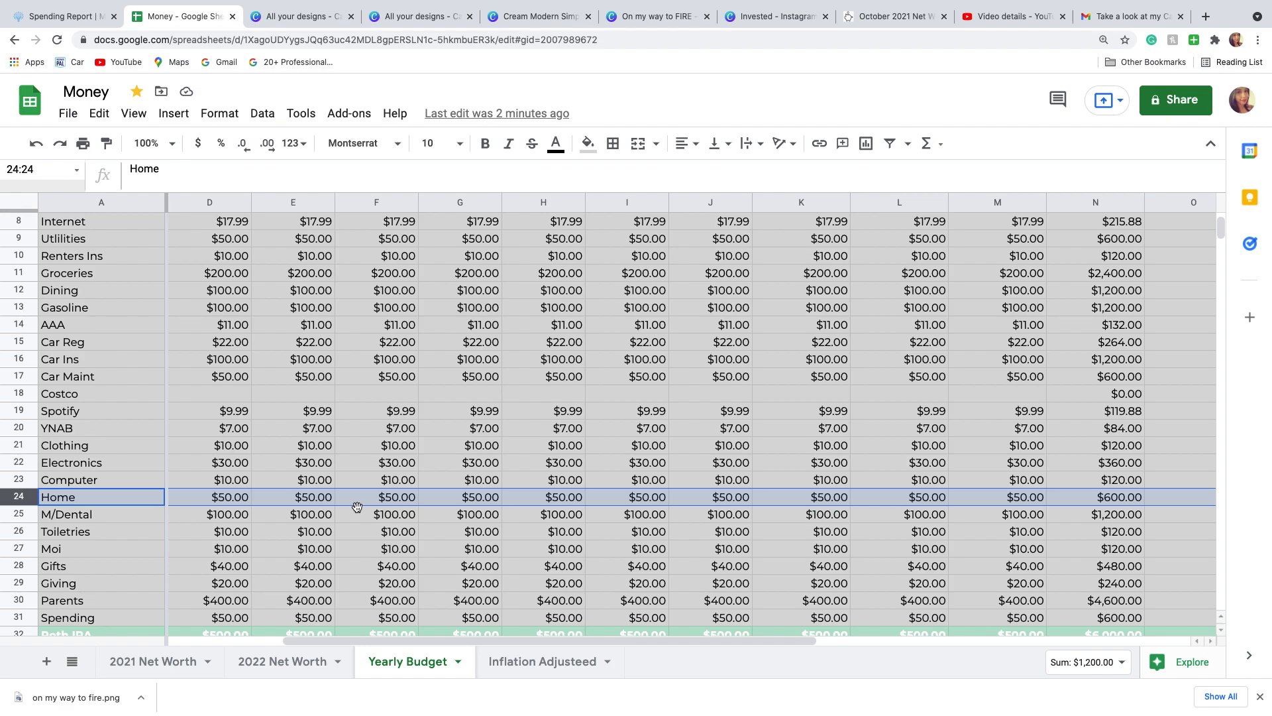
click(222, 530)
click(37, 514)
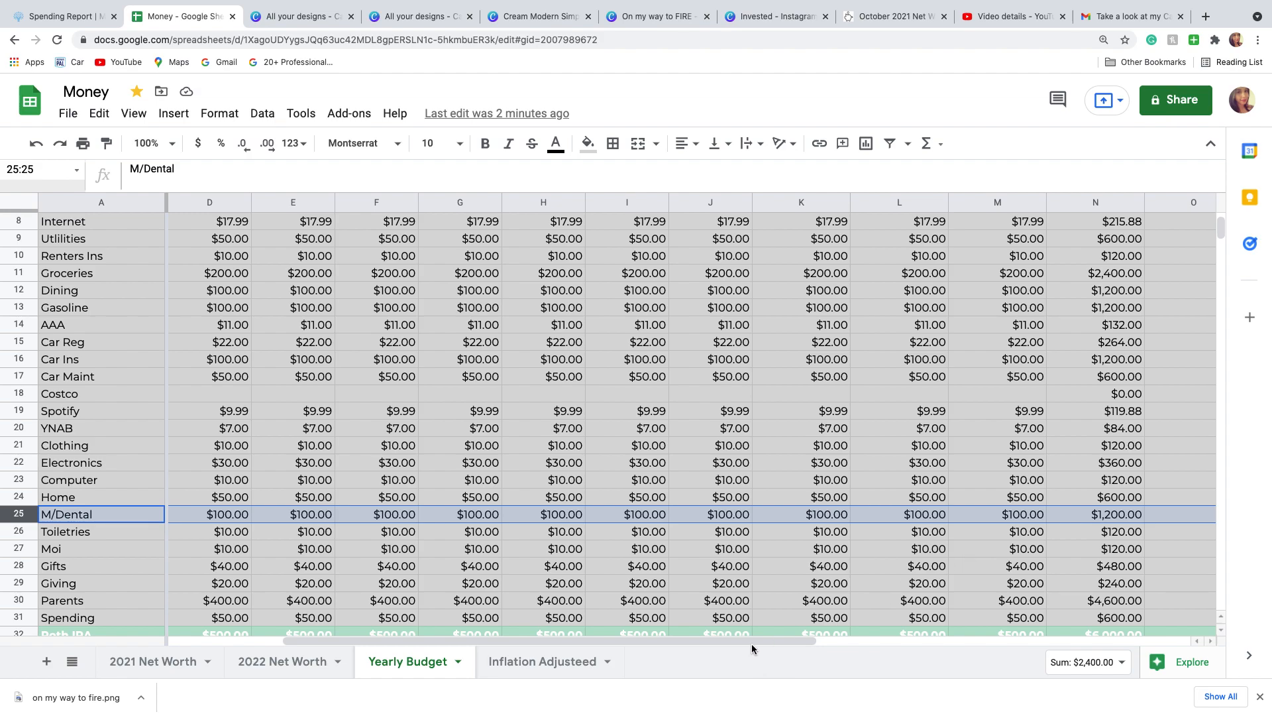
Step: Set the January M/Dental budget to 50, fill it across through December and check the Total column
drag(753, 648, 607, 655)
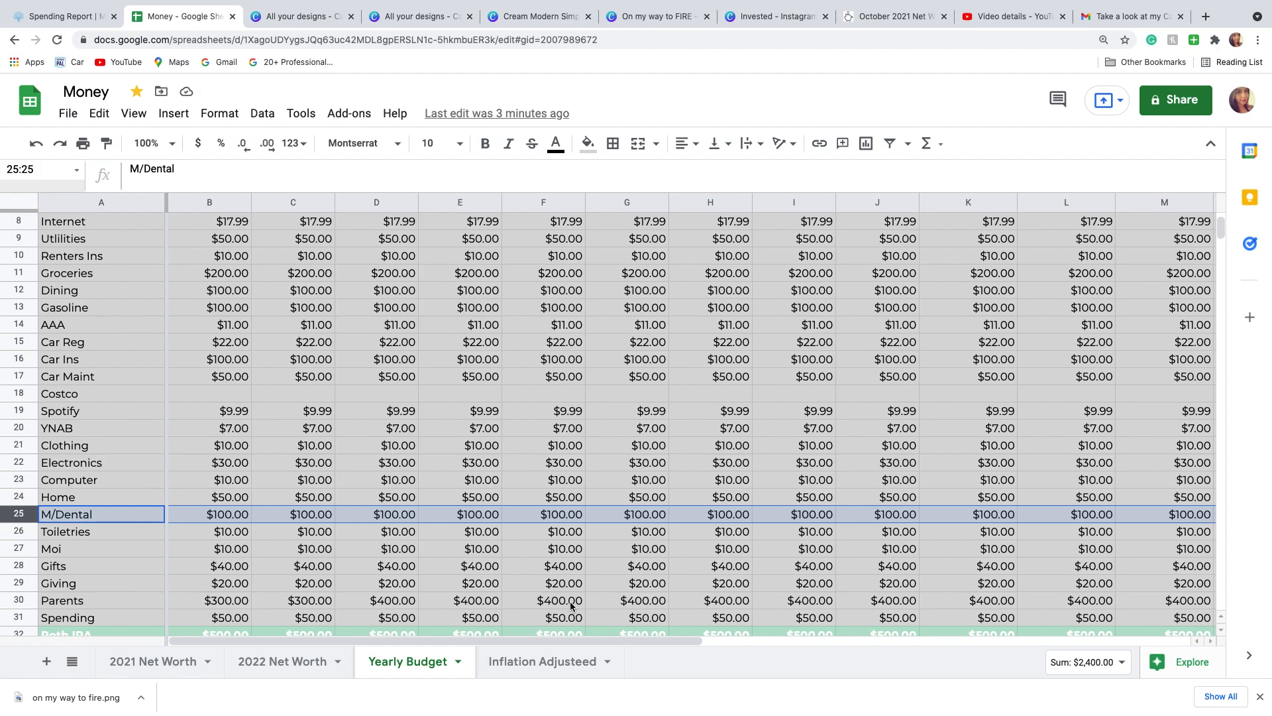
click(245, 514)
text(50)
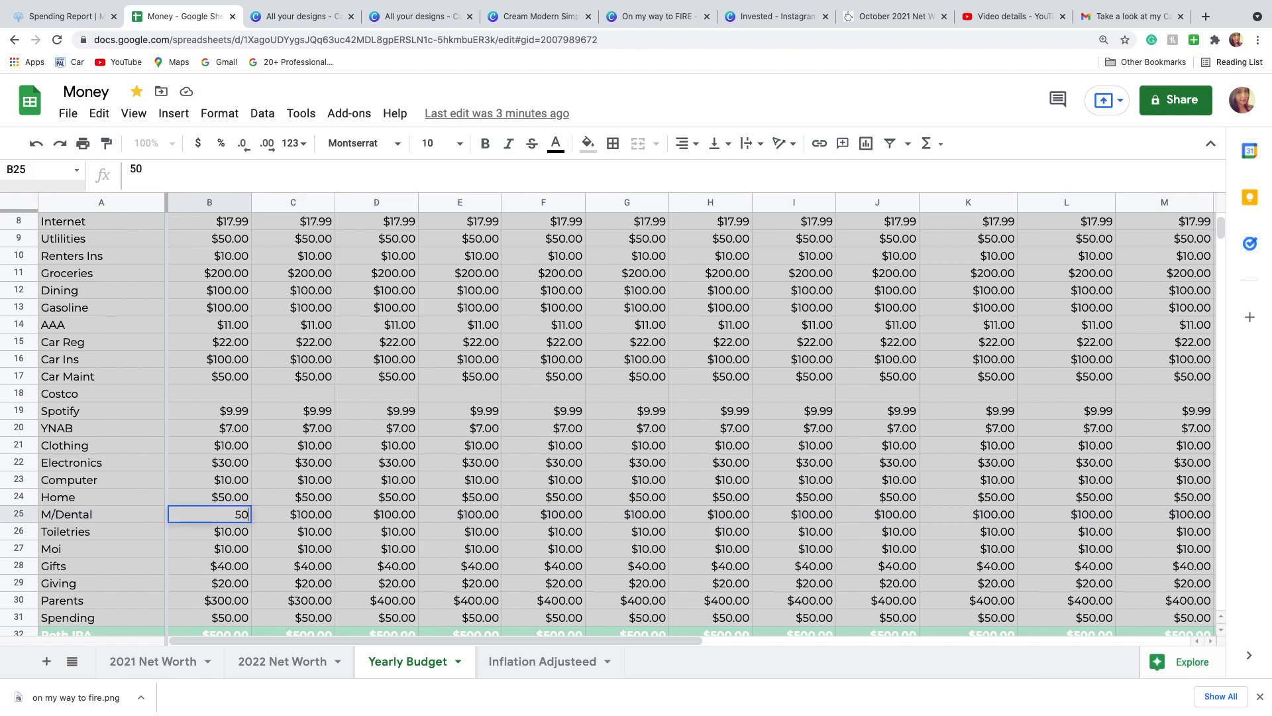
click(343, 532)
click(247, 521)
drag(247, 524, 1136, 521)
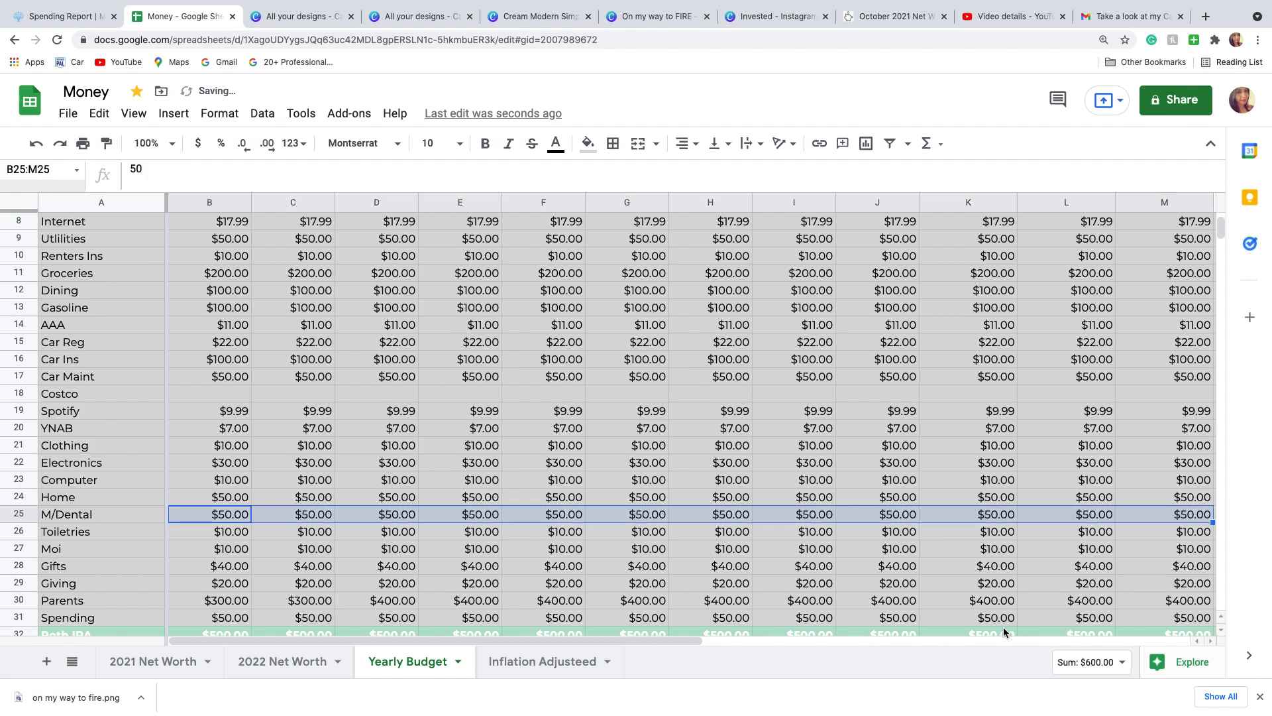
drag(681, 642, 498, 620)
click(348, 570)
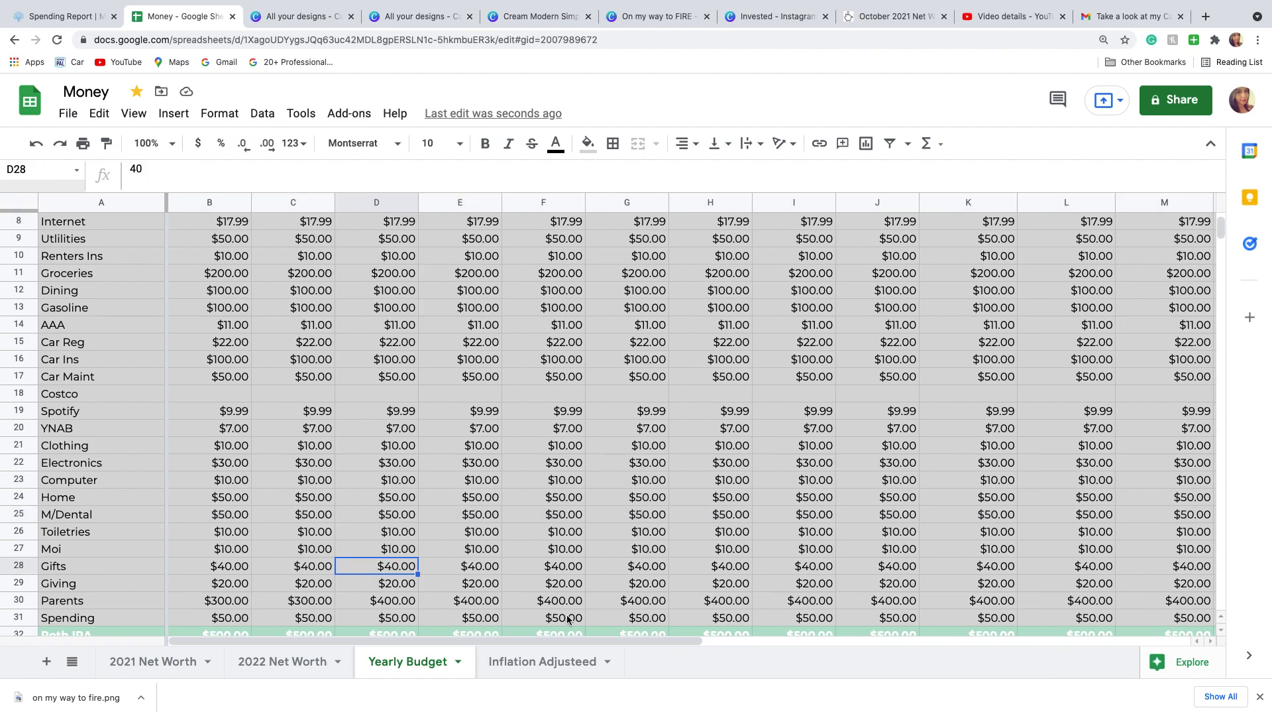
drag(557, 638, 724, 644)
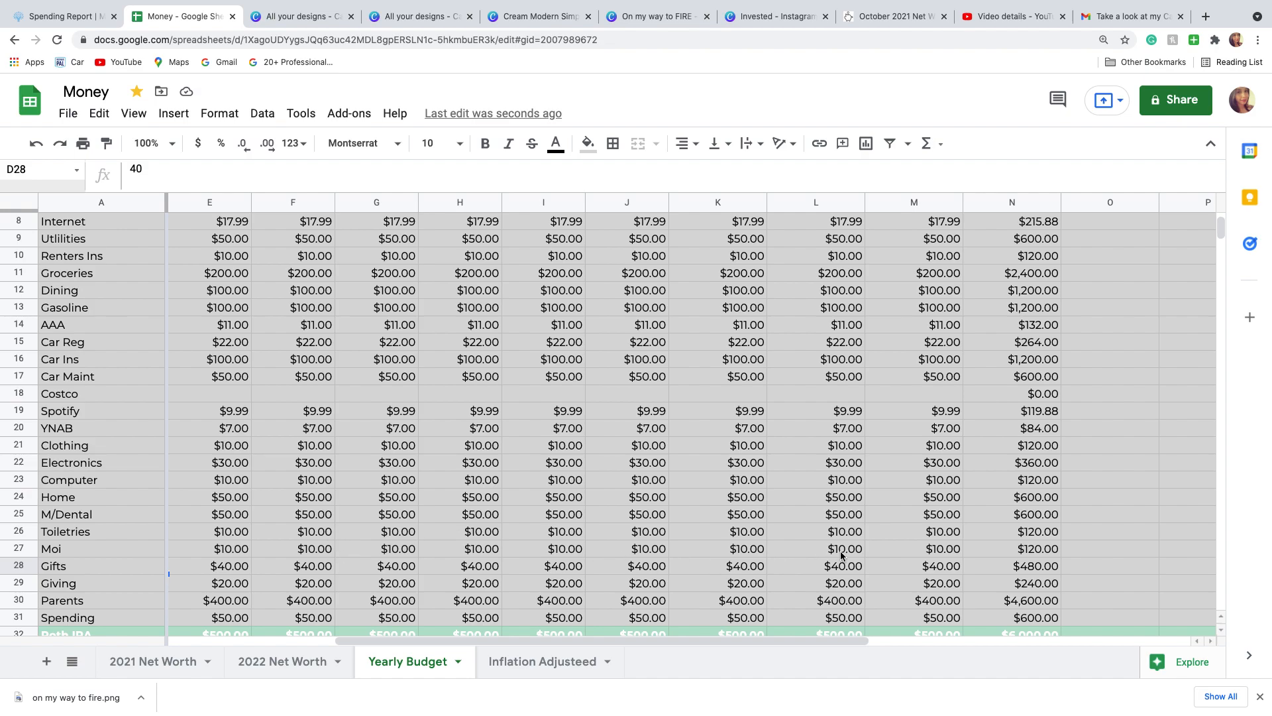
drag(635, 640, 469, 640)
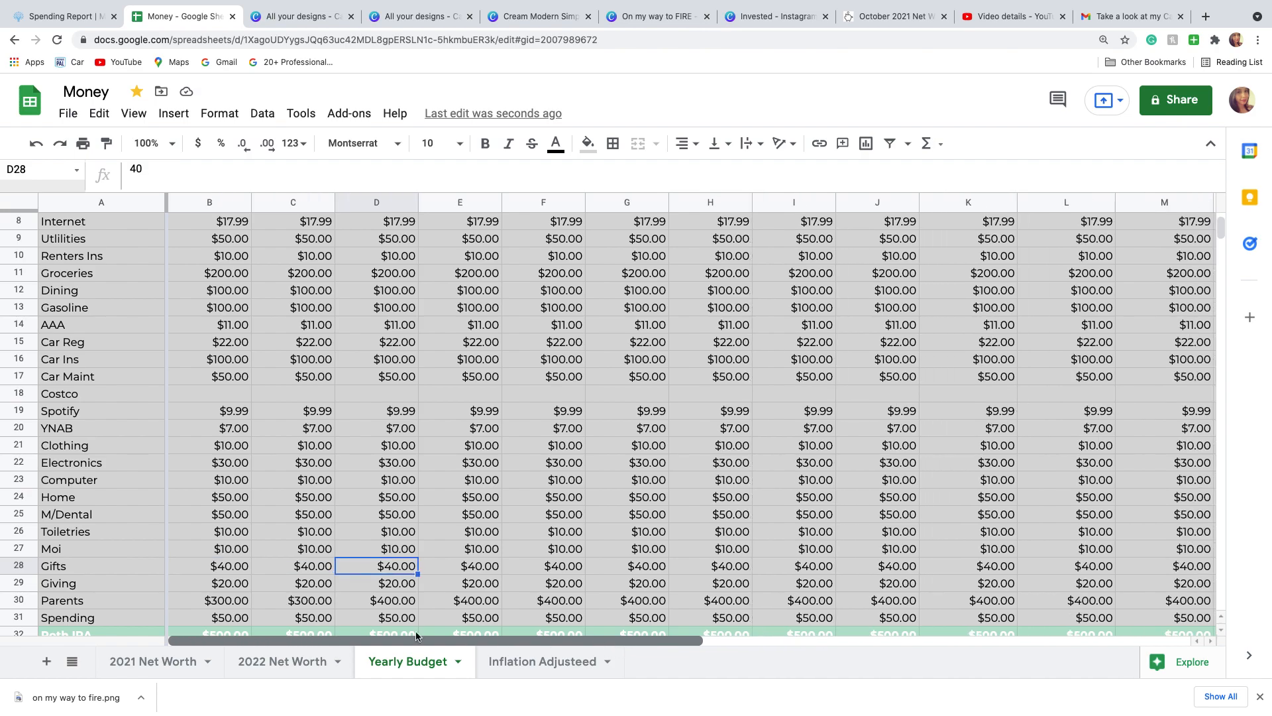
Step: Set the January Moi budget to 50 and fill that amount across the row through December
click(210, 552)
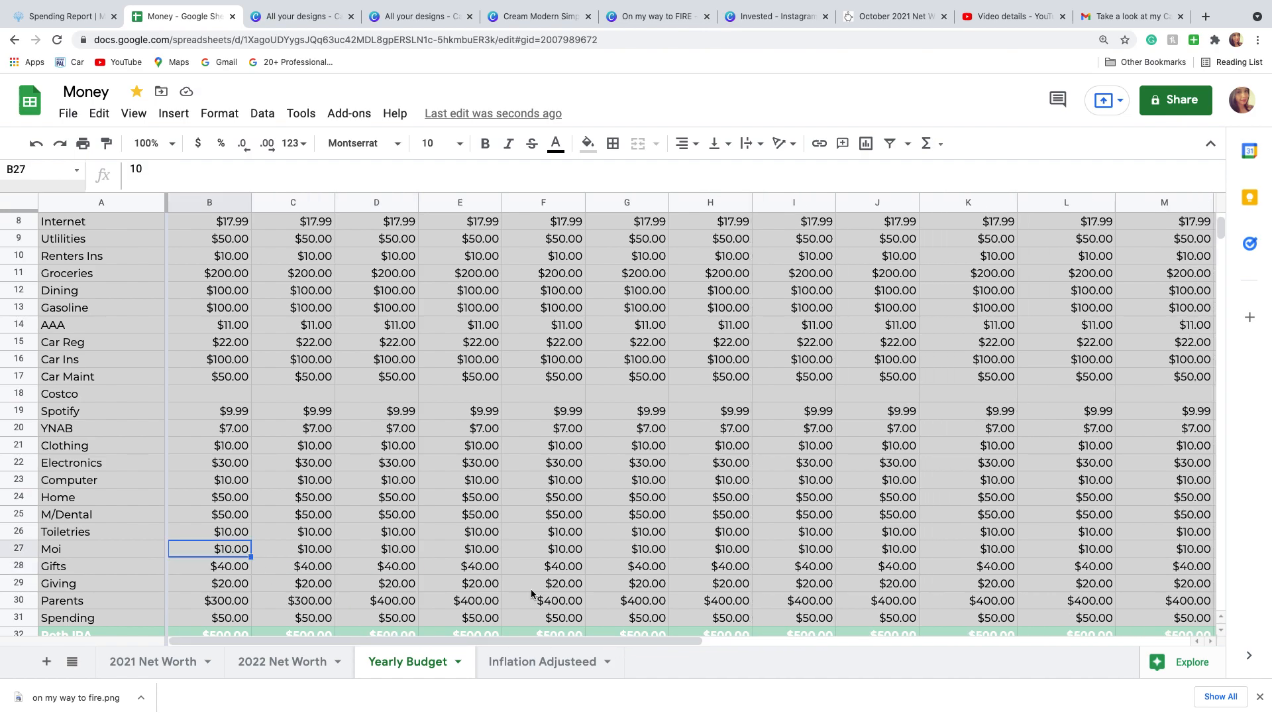
text(50)
click(443, 582)
click(246, 556)
drag(251, 557, 1120, 560)
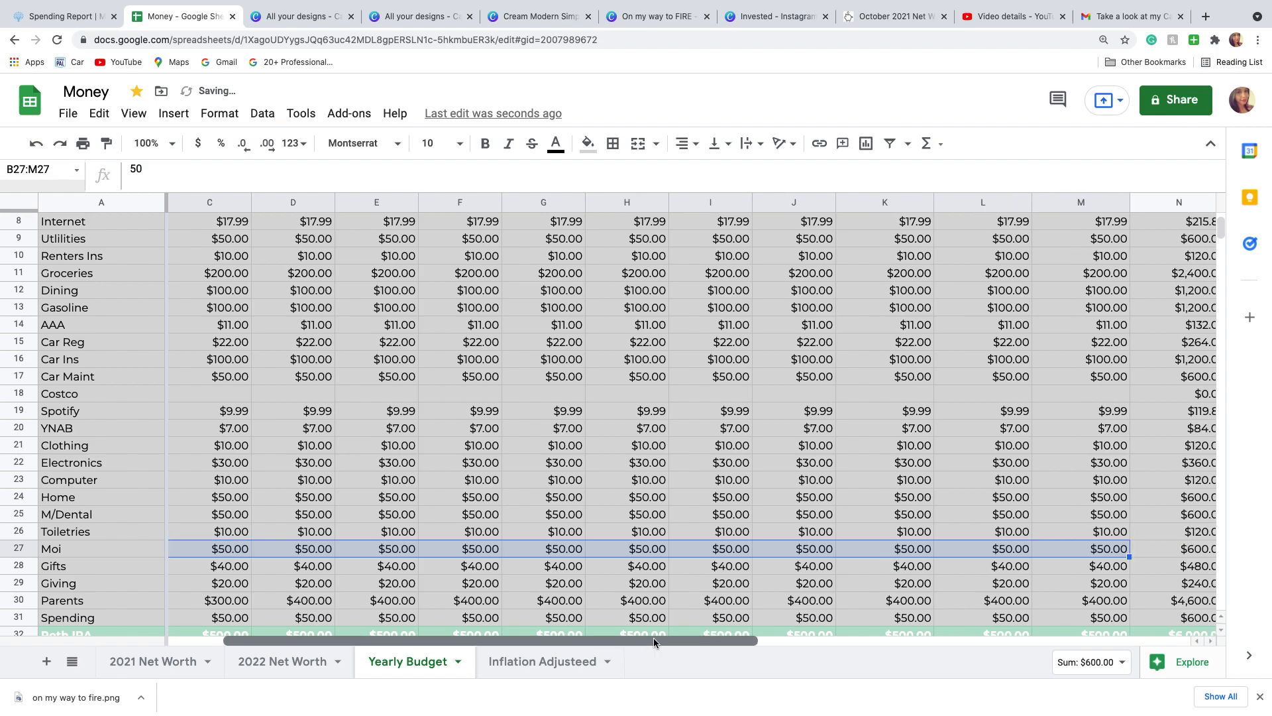
click(482, 584)
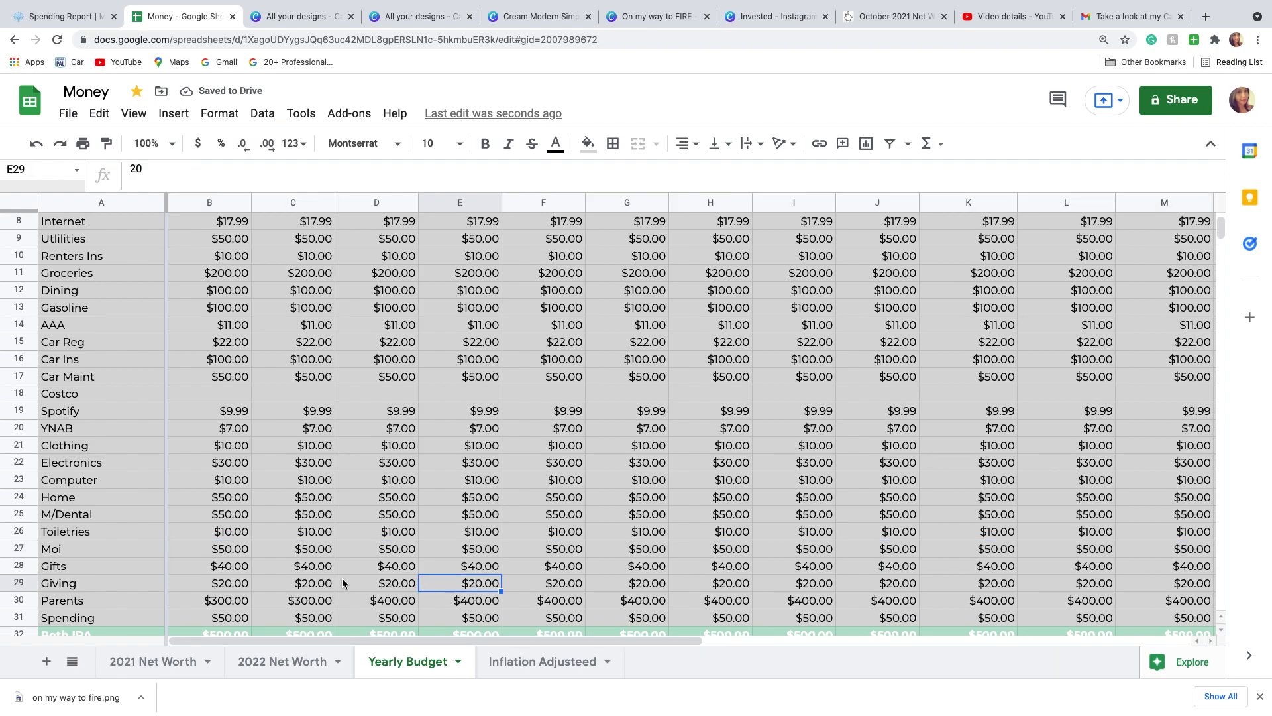
Step: Review the January amounts for Gifts and Giving, and the Parents amounts from January through December
click(246, 568)
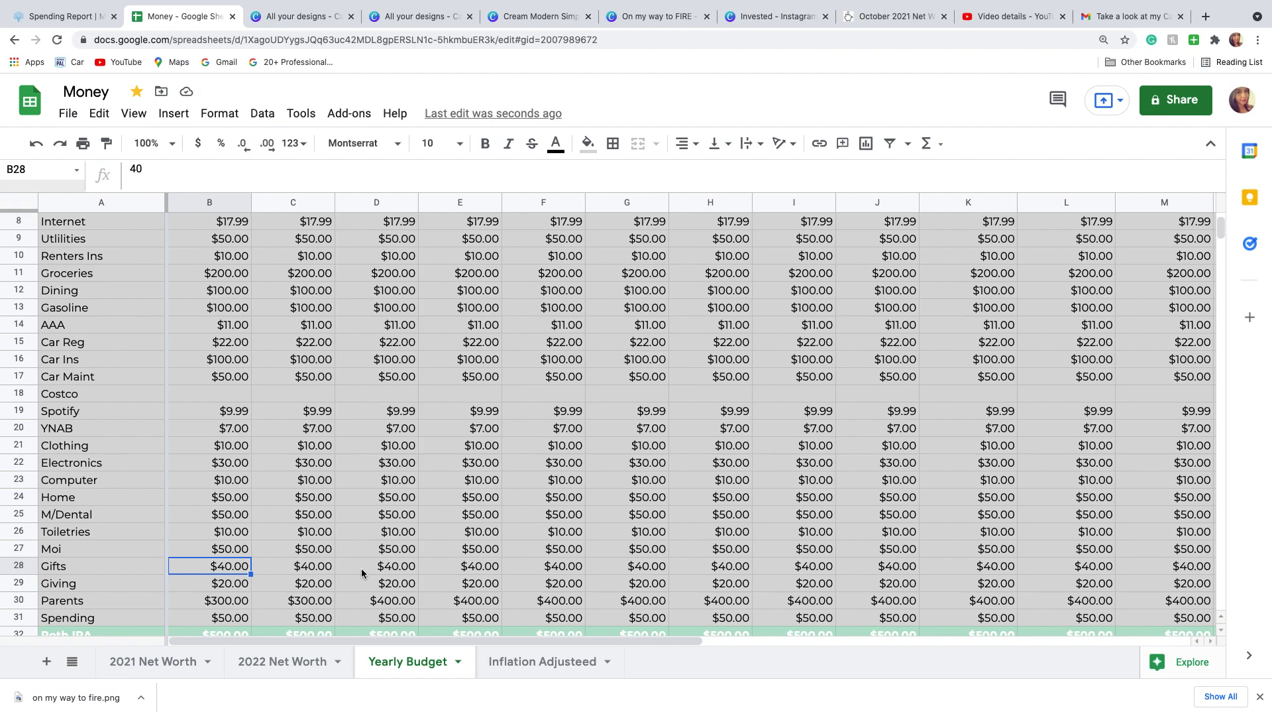
click(220, 584)
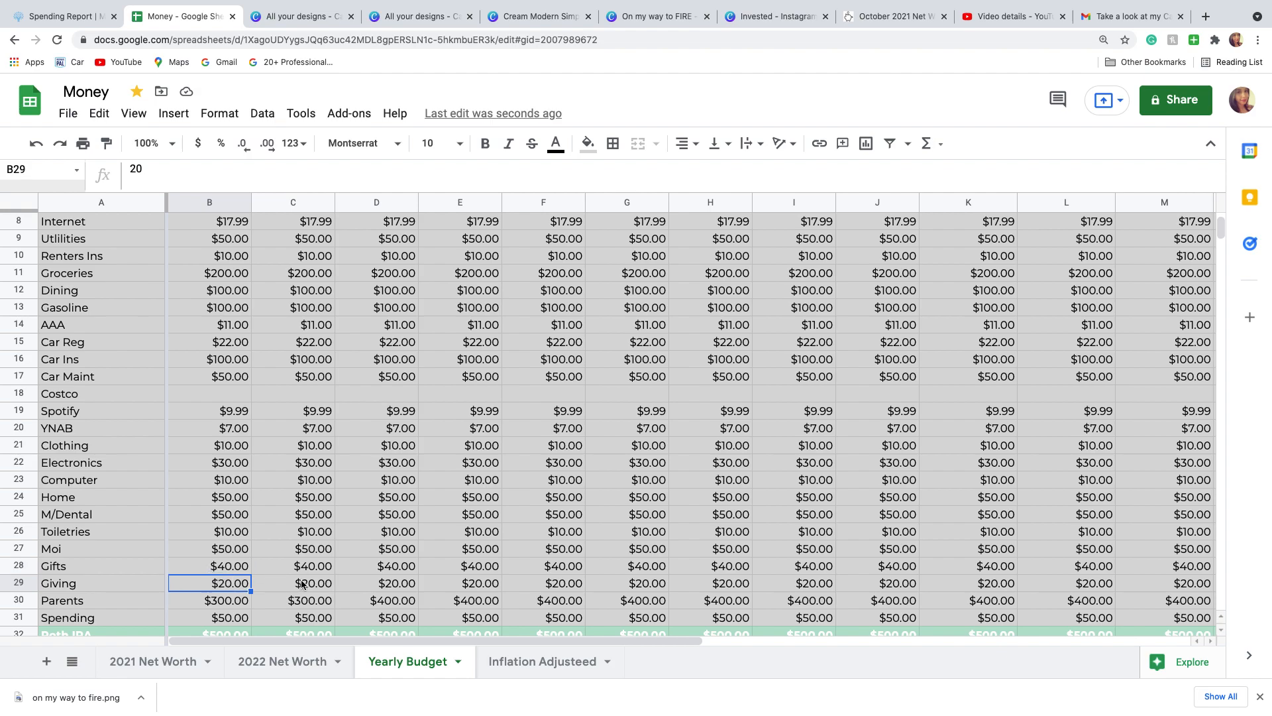
click(249, 603)
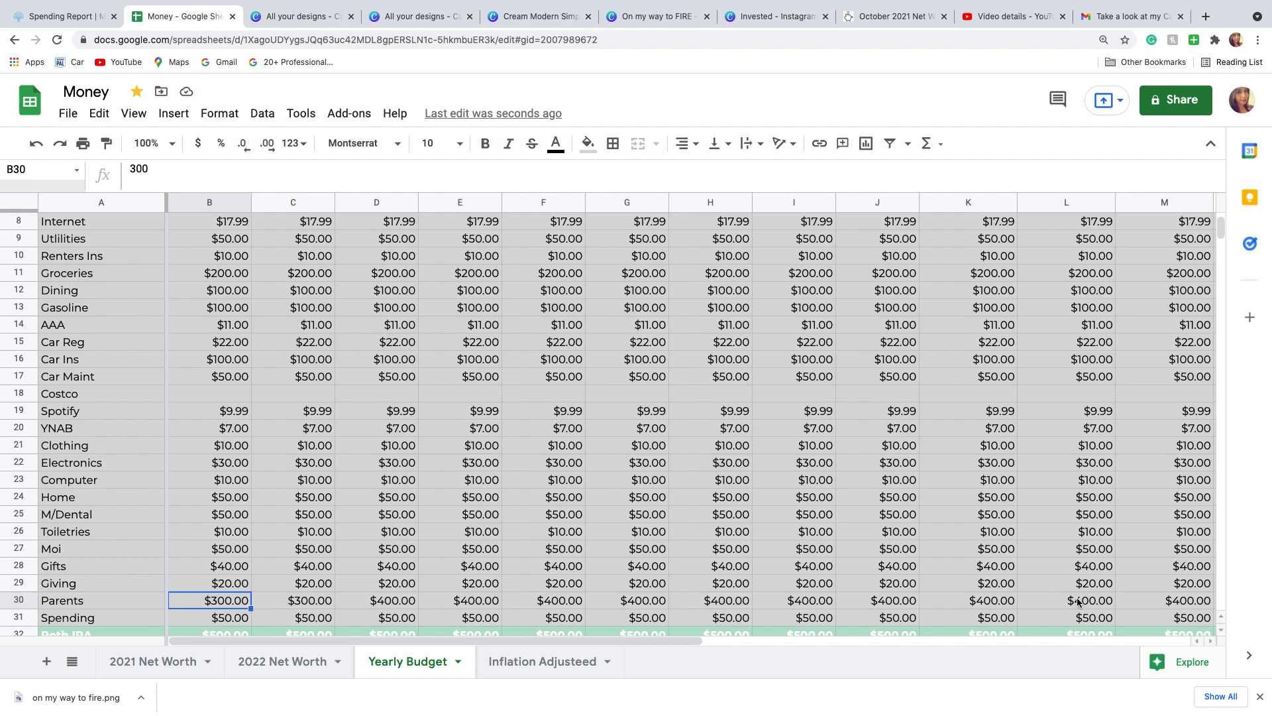
mouse_move(1066, 605)
mouse_down()
mouse_move(1035, 606)
mouse_move(1051, 619)
mouse_up()
click(891, 603)
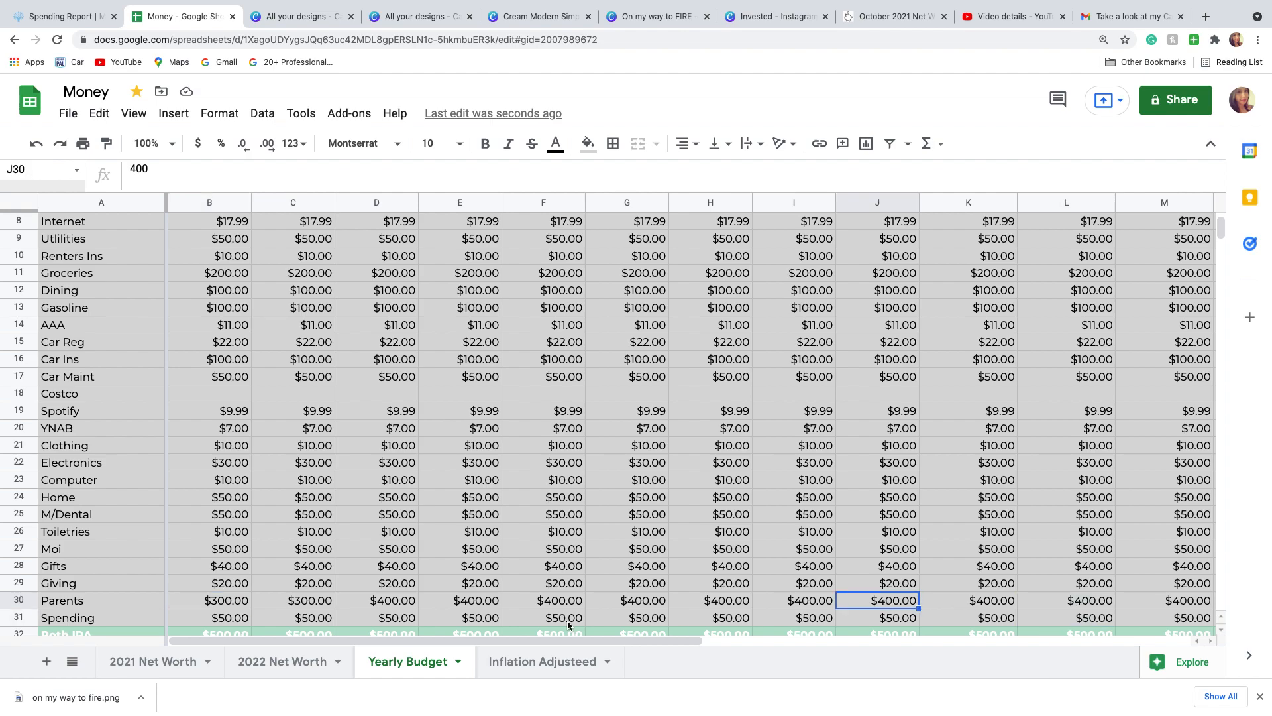
drag(666, 642, 842, 643)
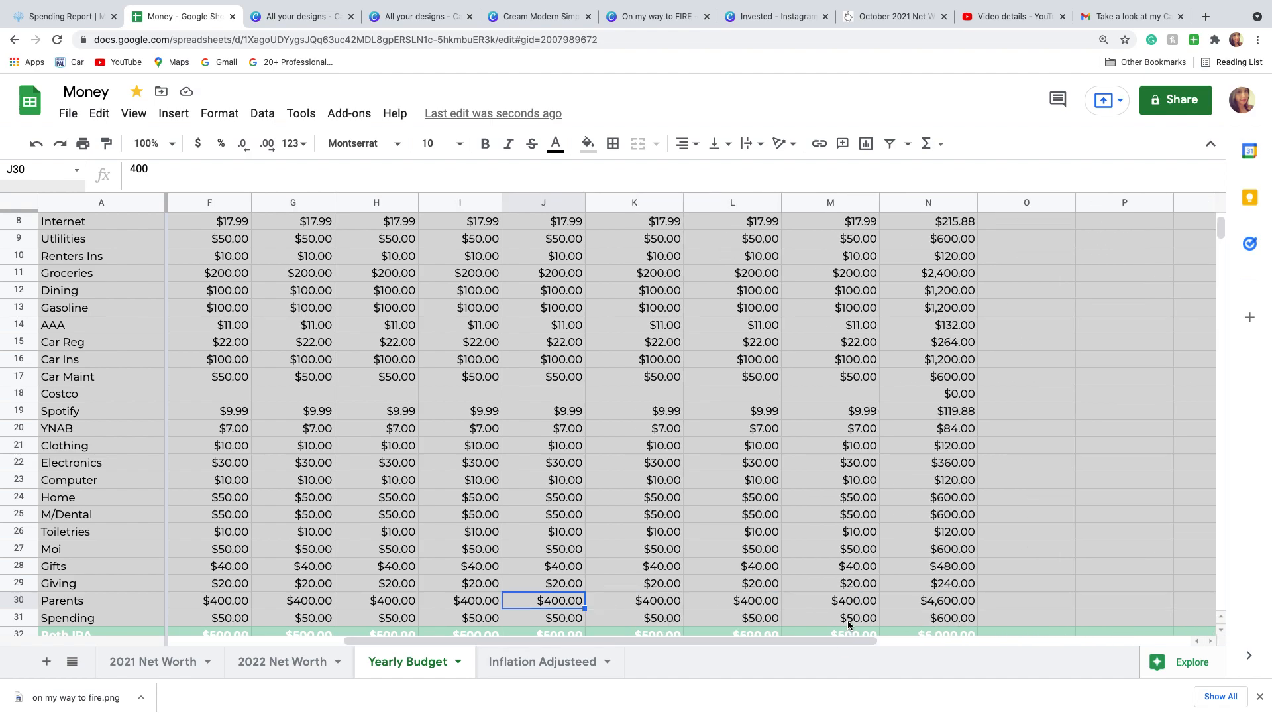
click(850, 604)
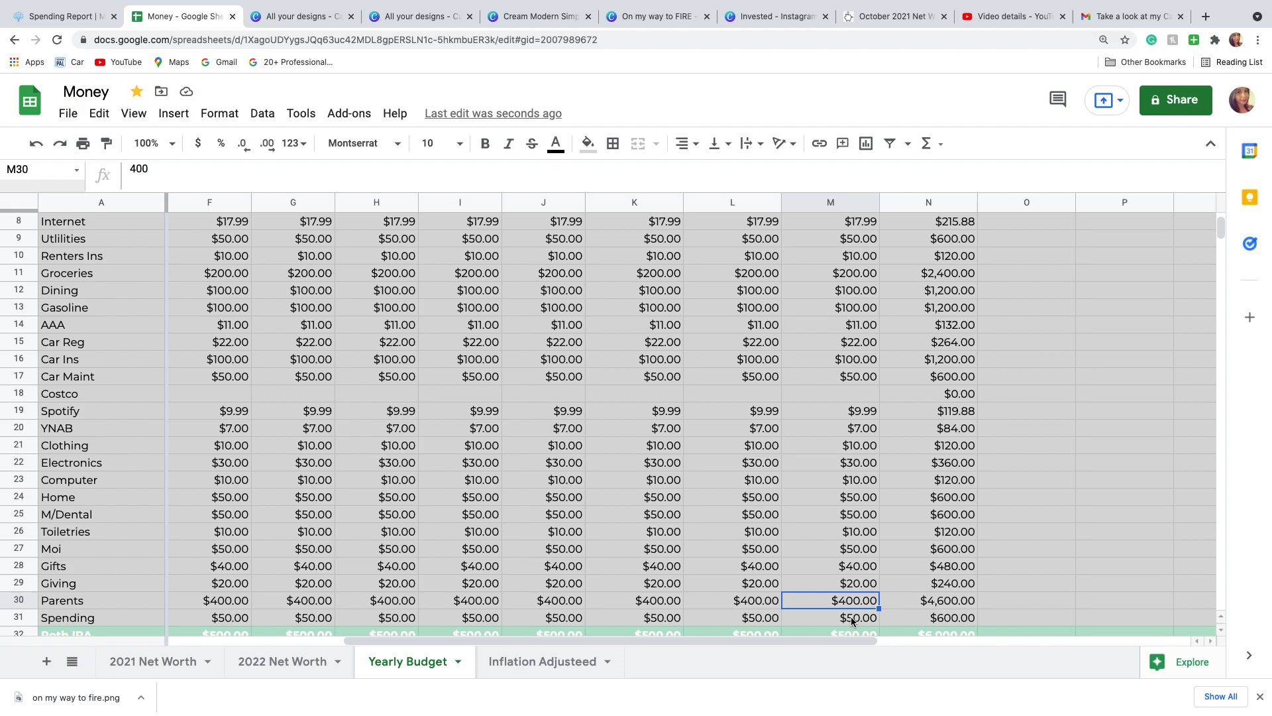
Step: Examine the investing rows below the expenses, highlighting 457B, Roth IRA, I Bonds and Brokerage in turn
scroll(691, 565, up, 2)
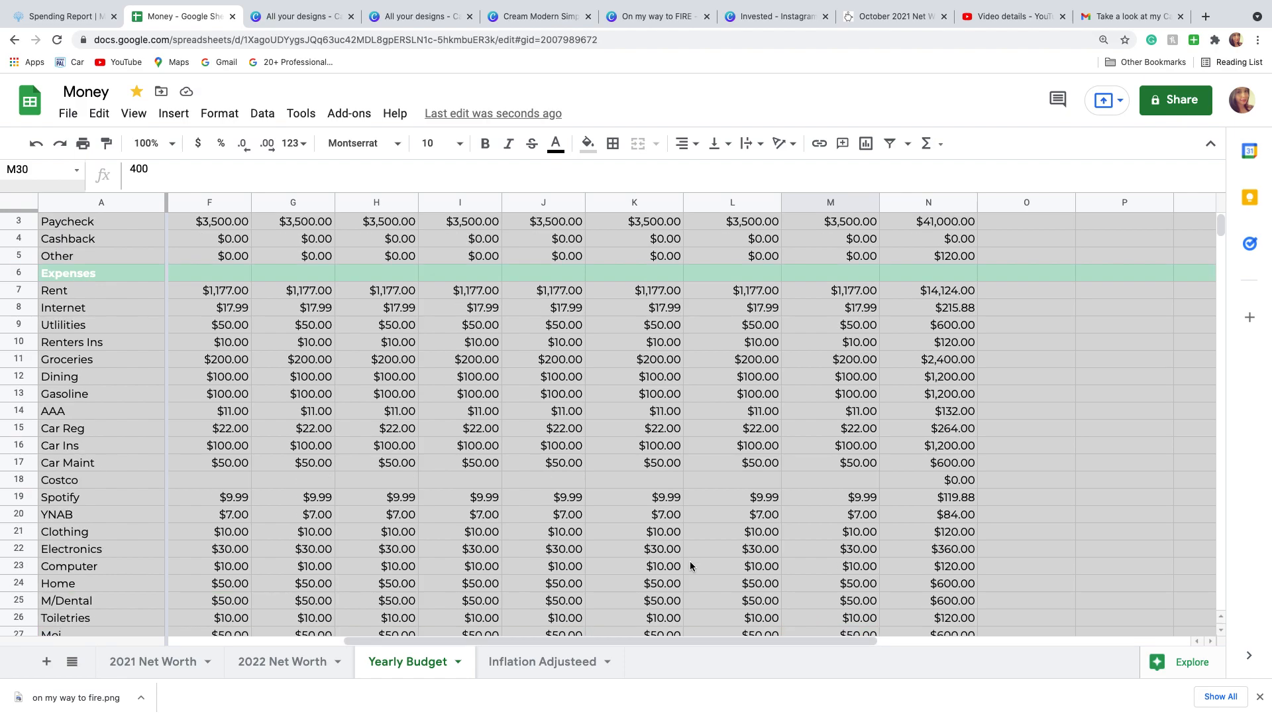
scroll(690, 574, up, 1)
scroll(690, 575, down, 6)
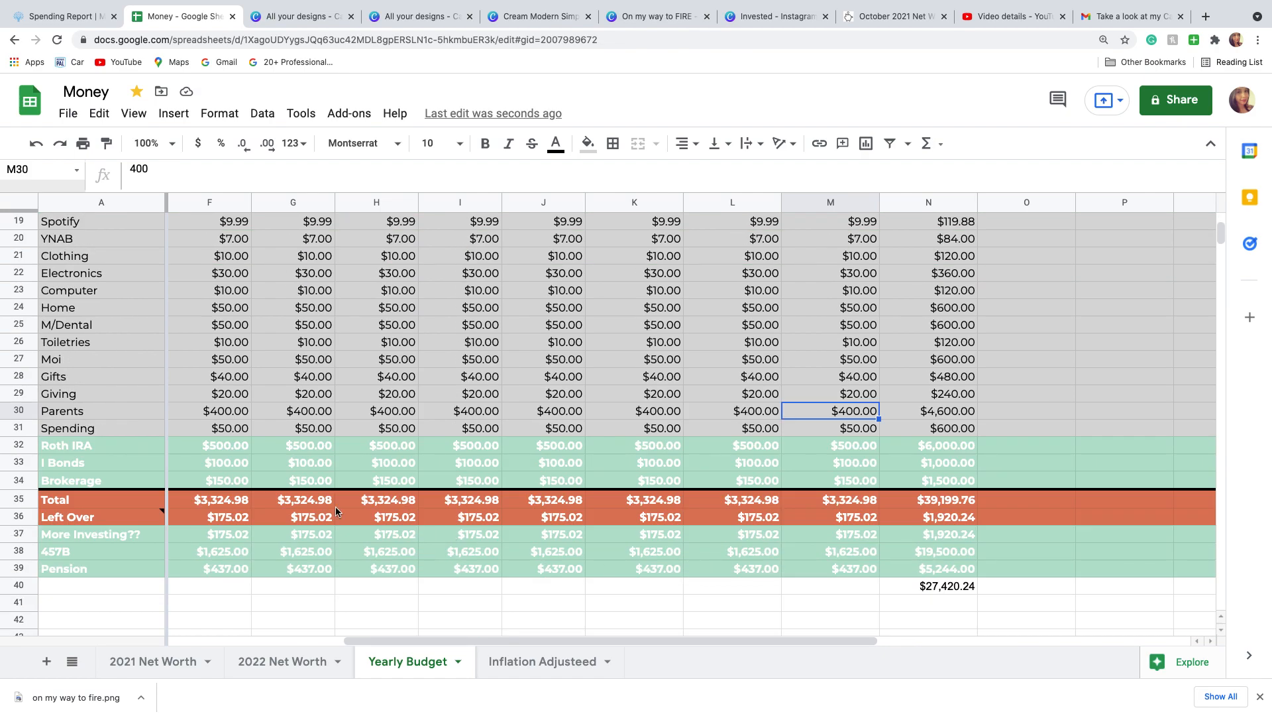
click(204, 448)
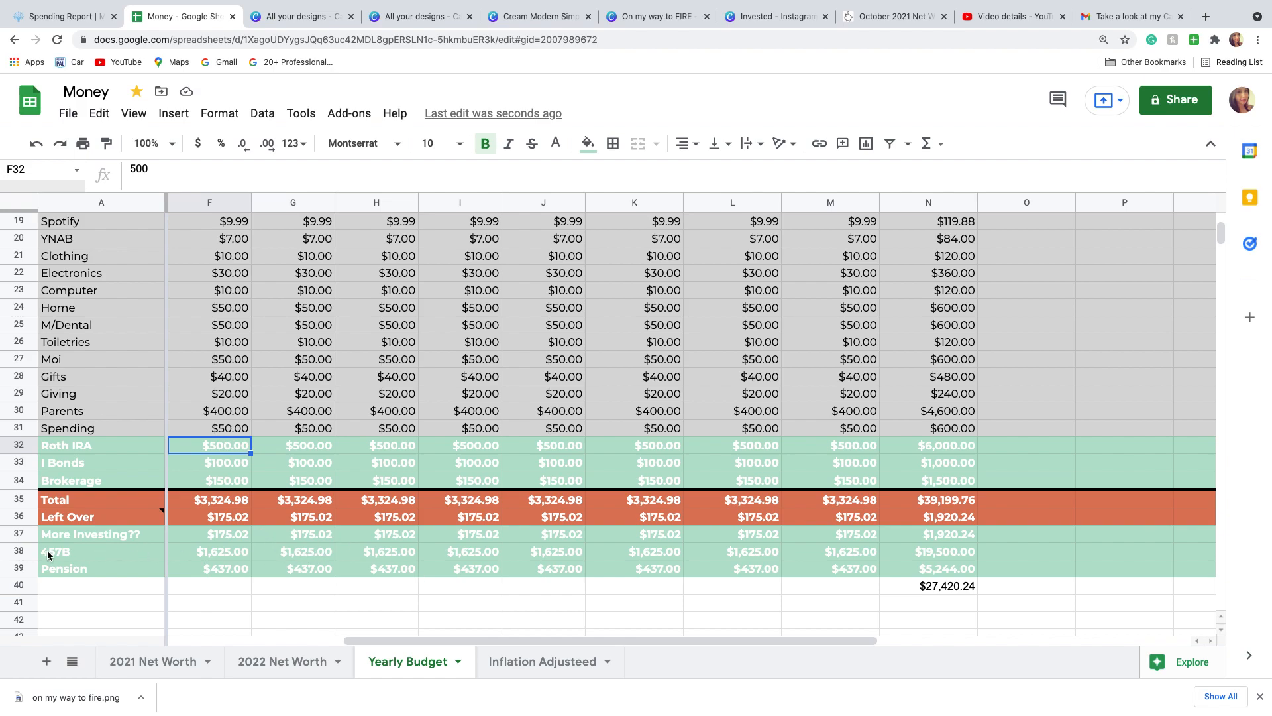
click(19, 553)
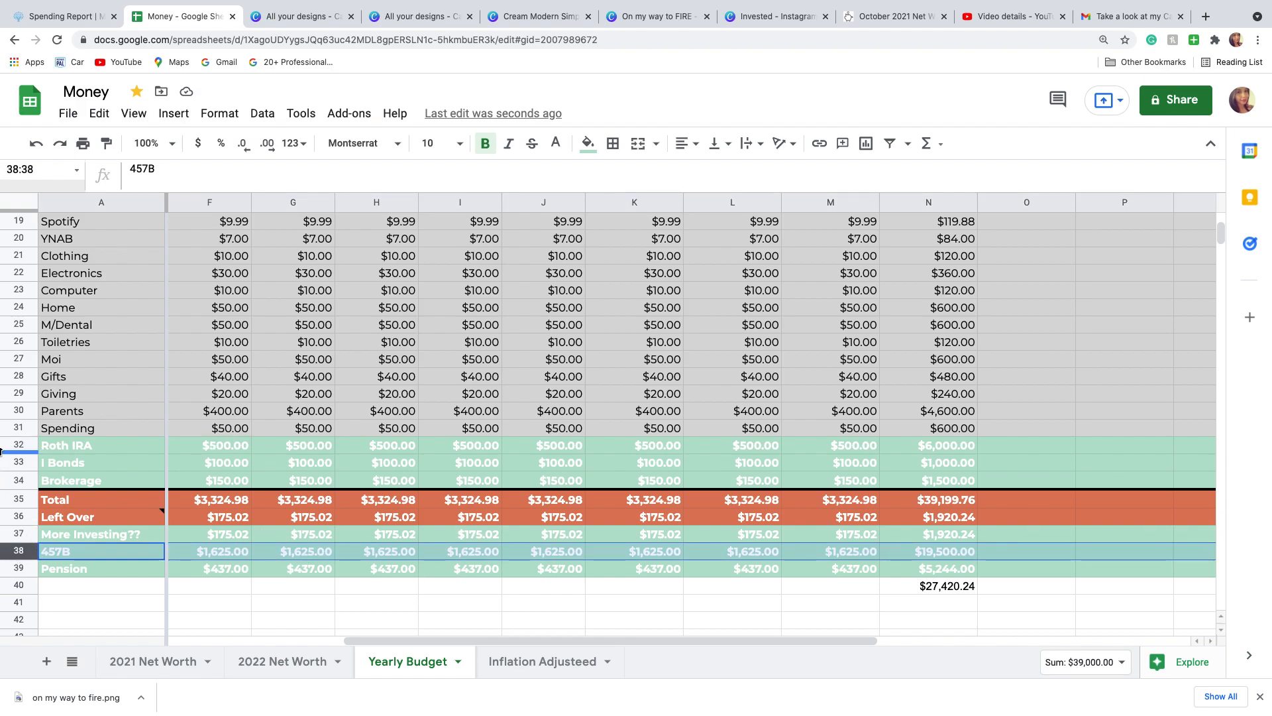
click(16, 445)
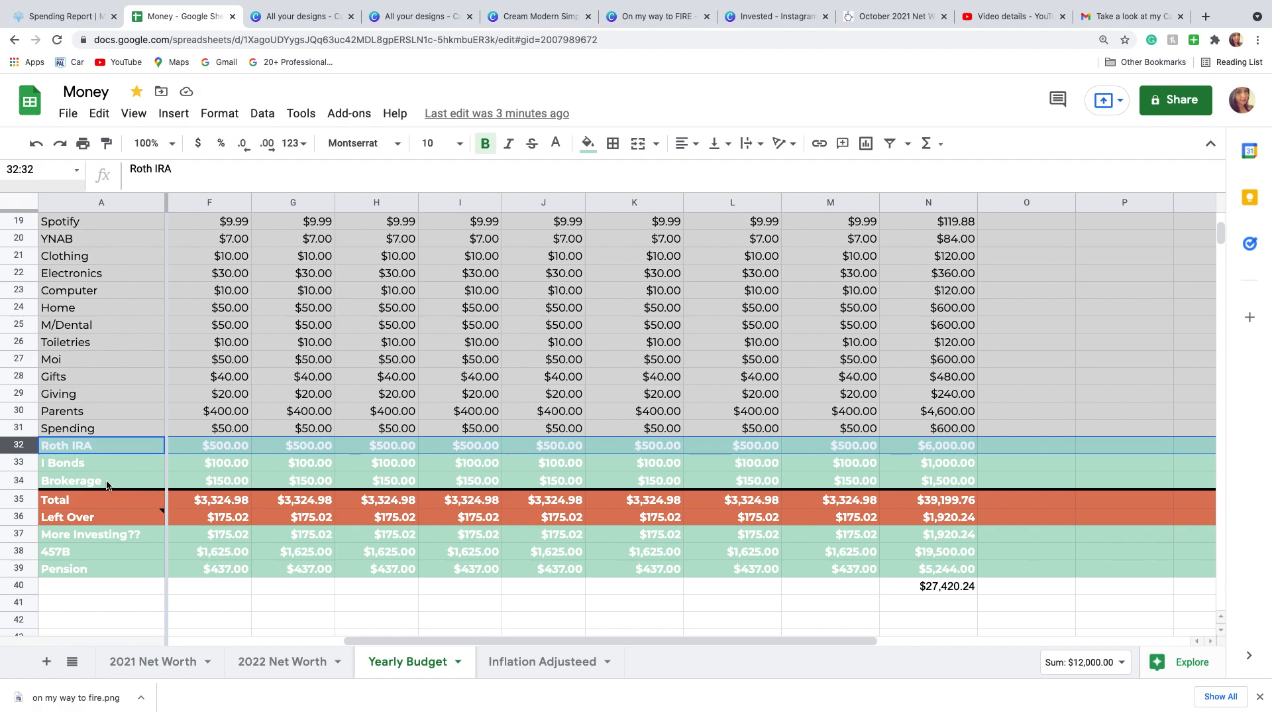
click(21, 462)
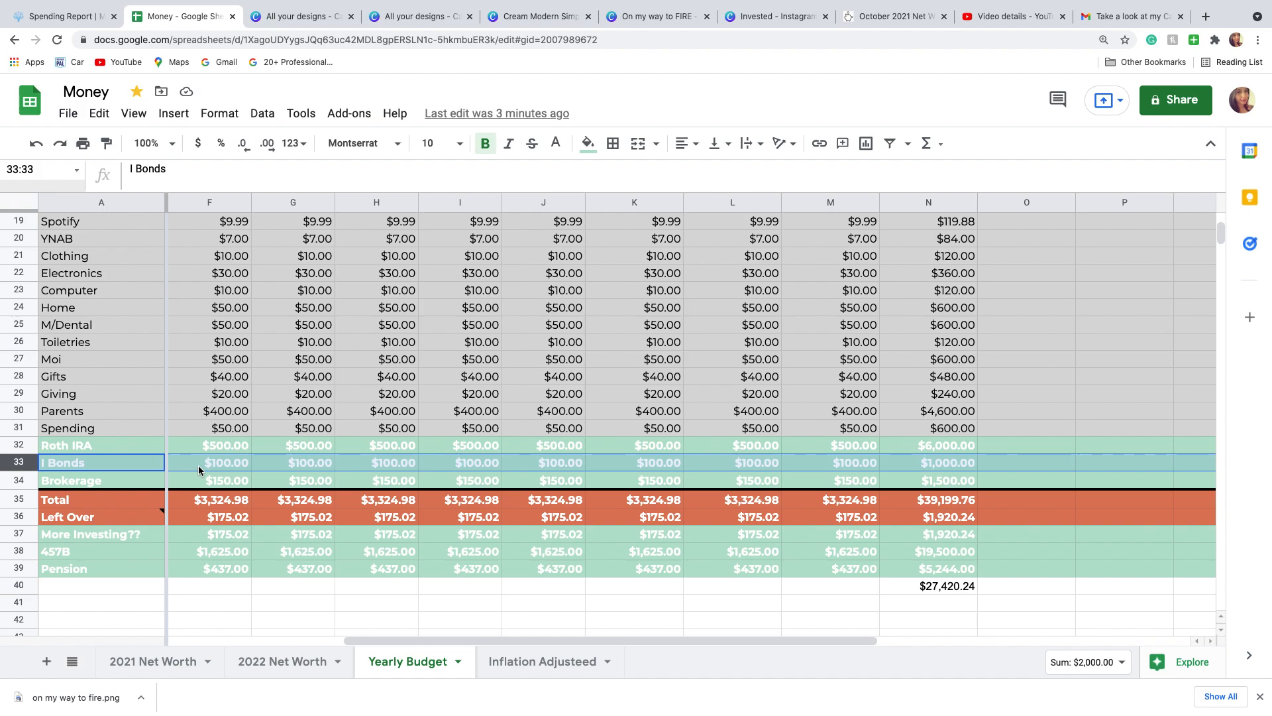
click(29, 480)
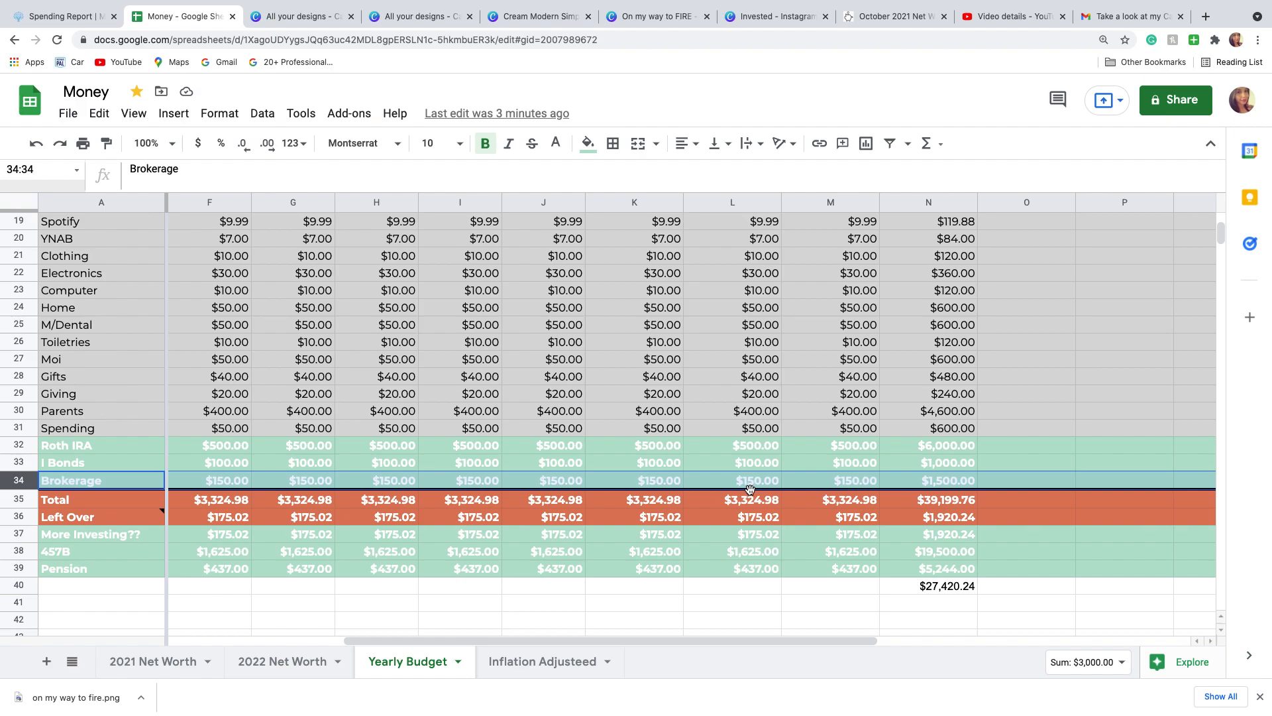
Step: Rewrite the investing sum in N40 to add the Roth IRA, I Bonds, Brokerage and 457B totals: =sum(N32+N33+N34+N38)
double_click(938, 586)
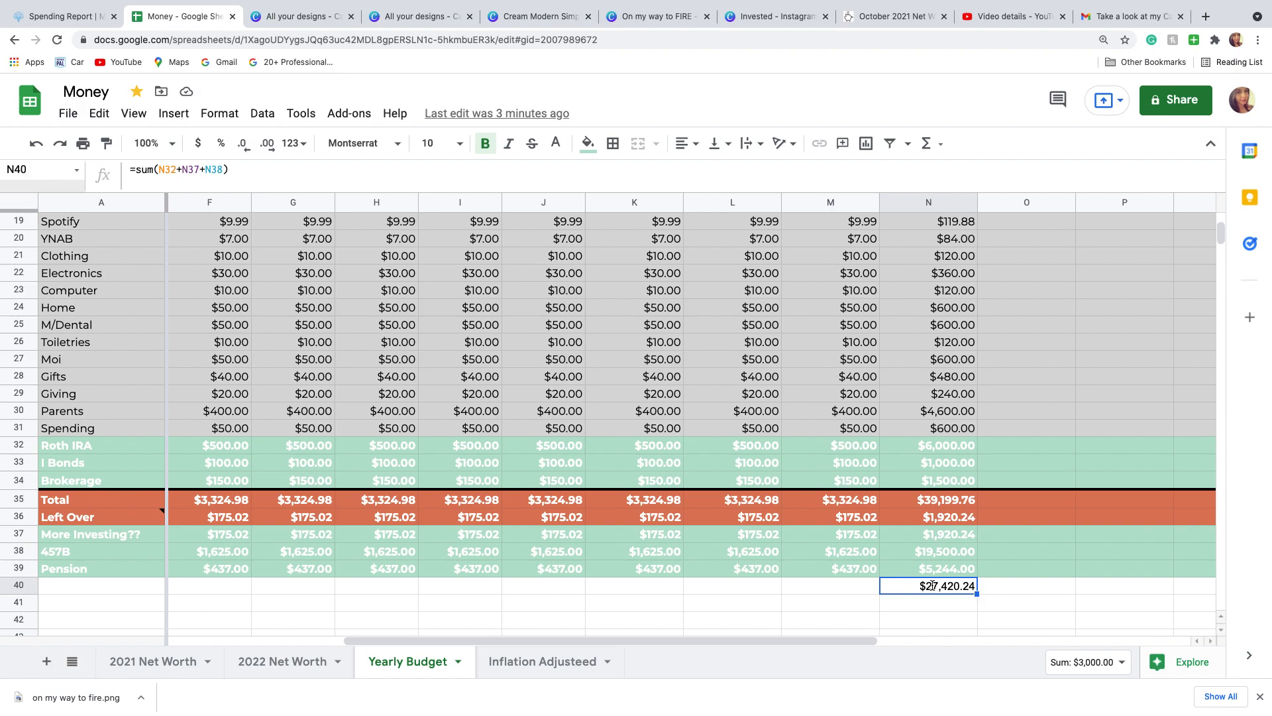
drag(977, 586, 914, 585)
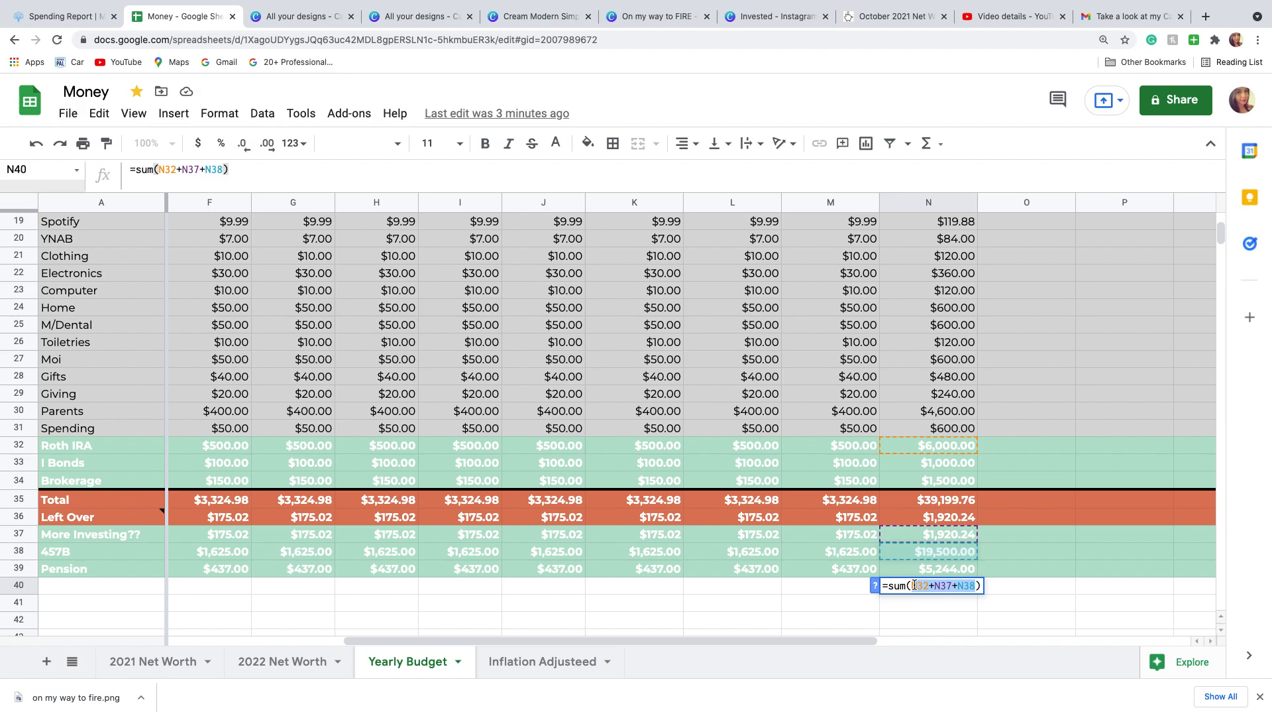
key(BackSpace)
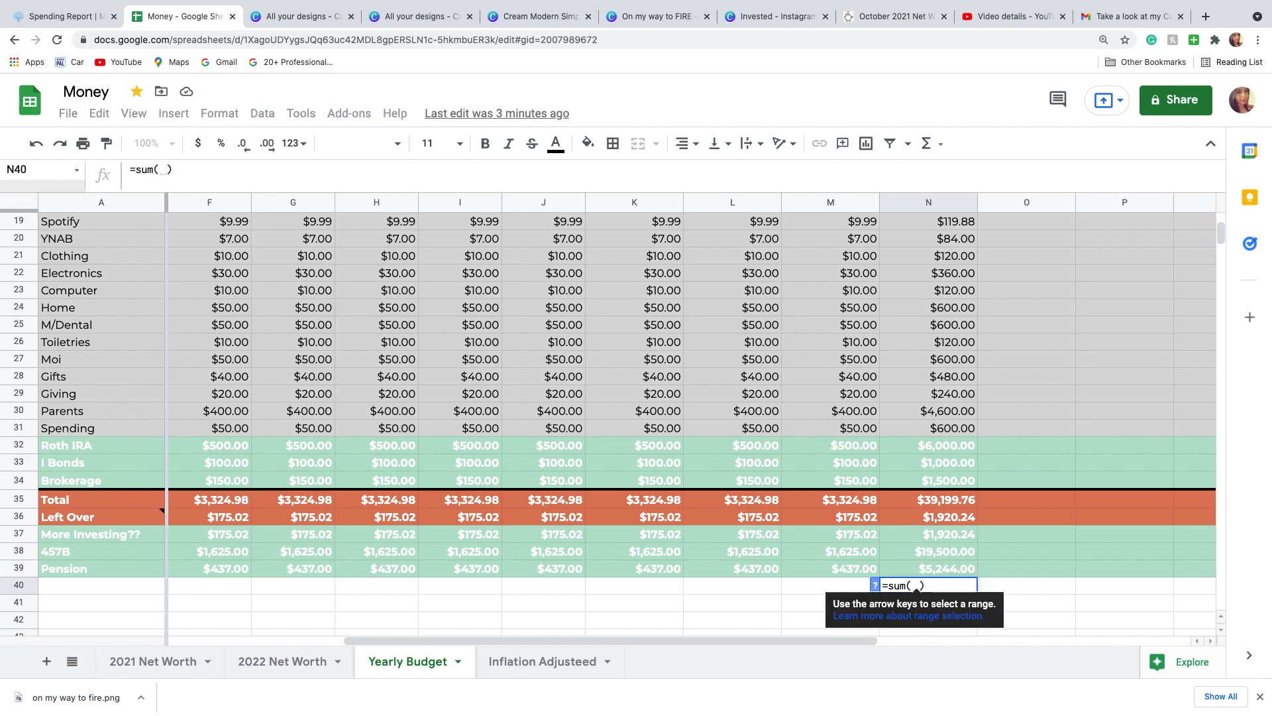
click(938, 448)
text(+)
click(948, 462)
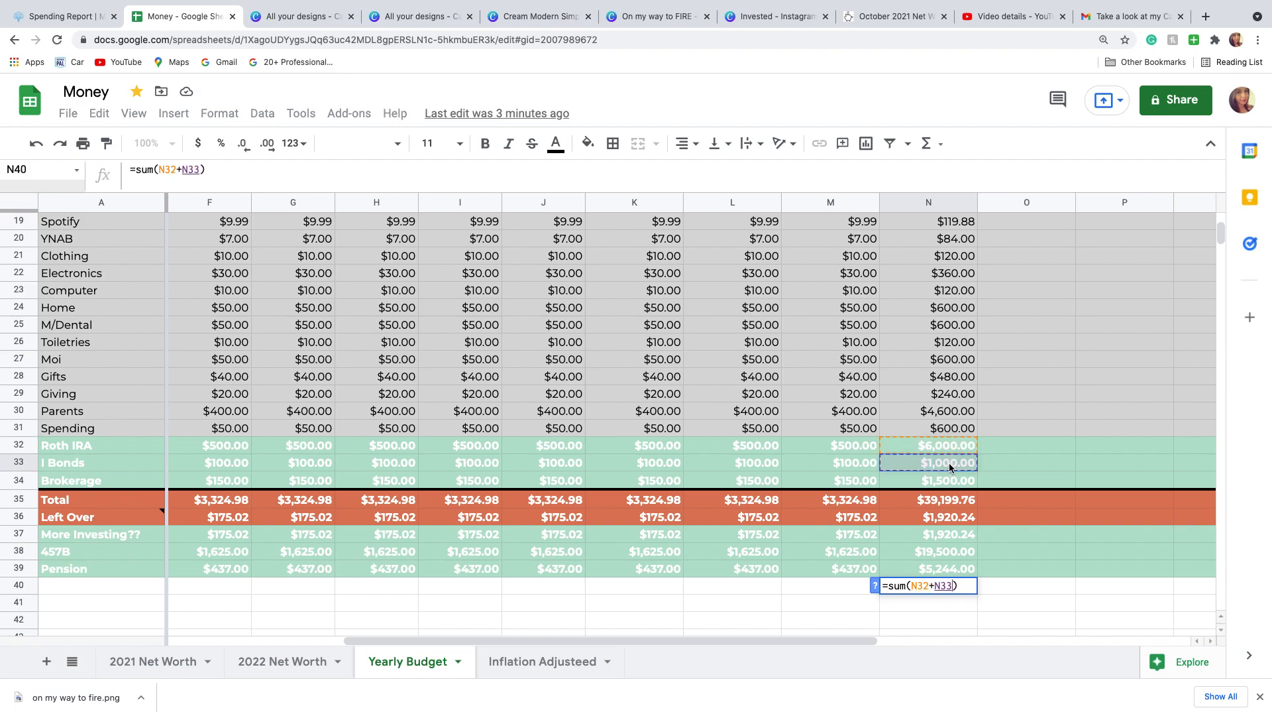
text(+)
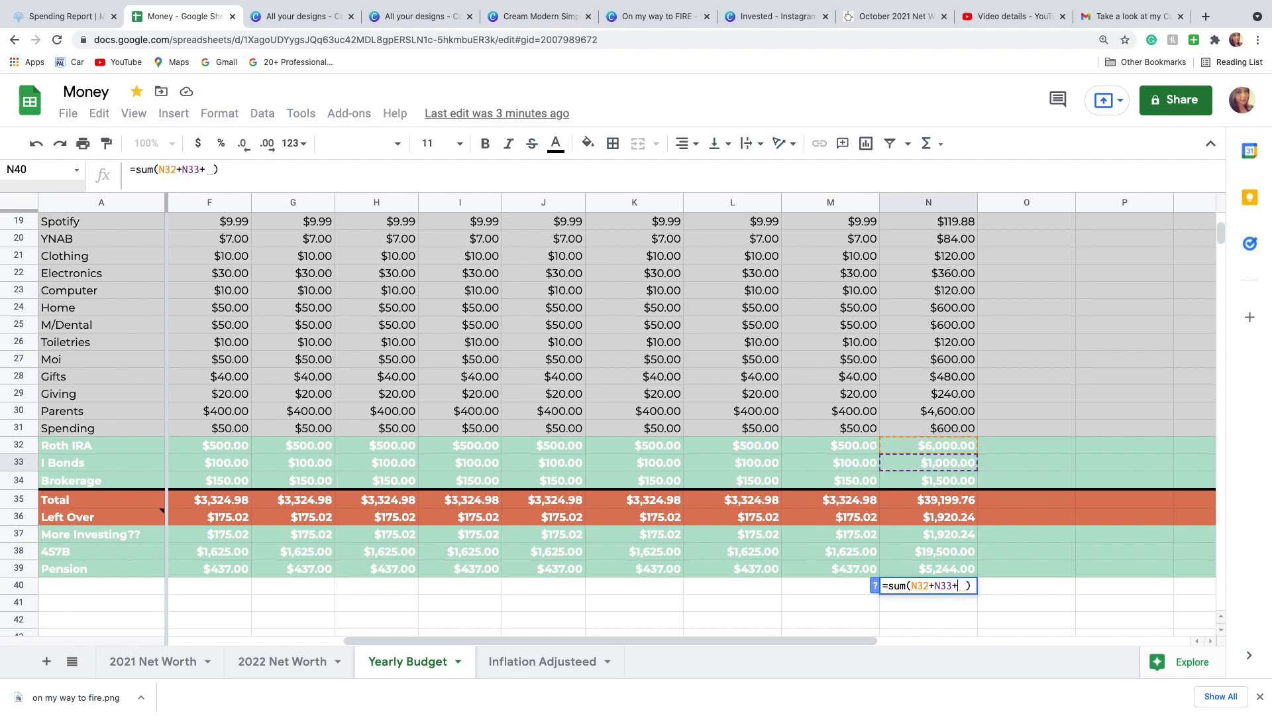
click(951, 484)
text(+)
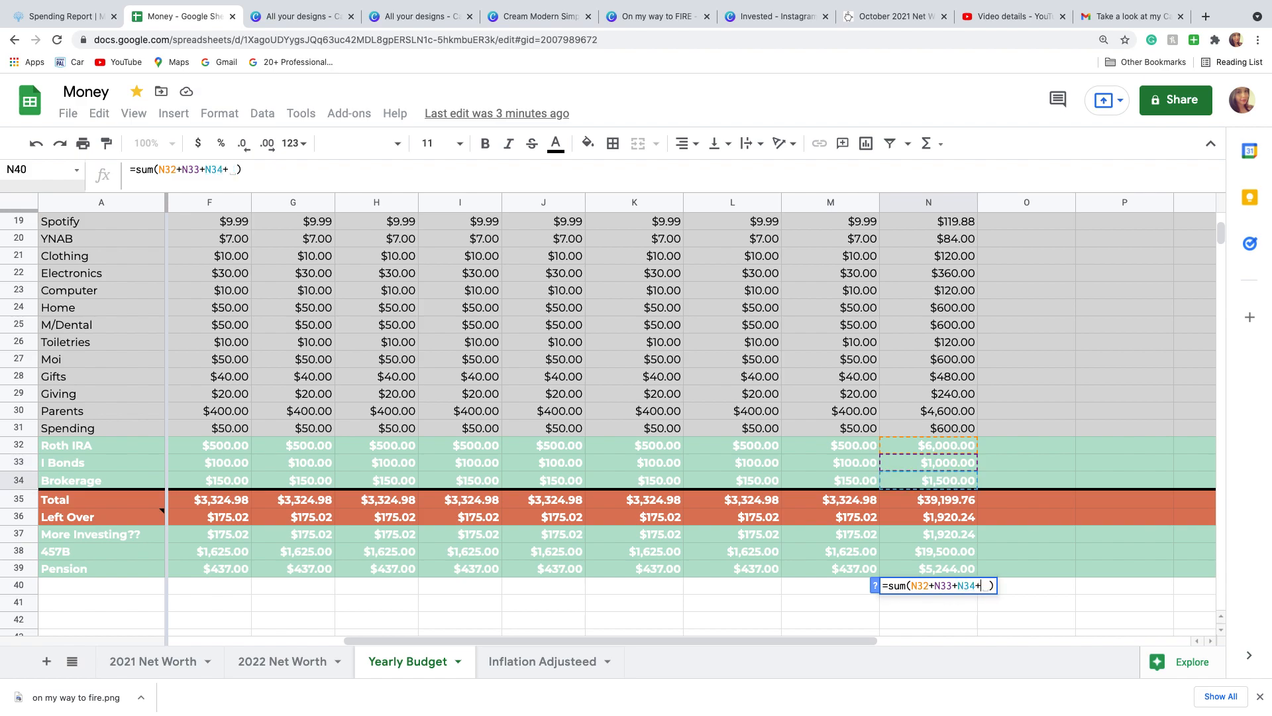
click(933, 549)
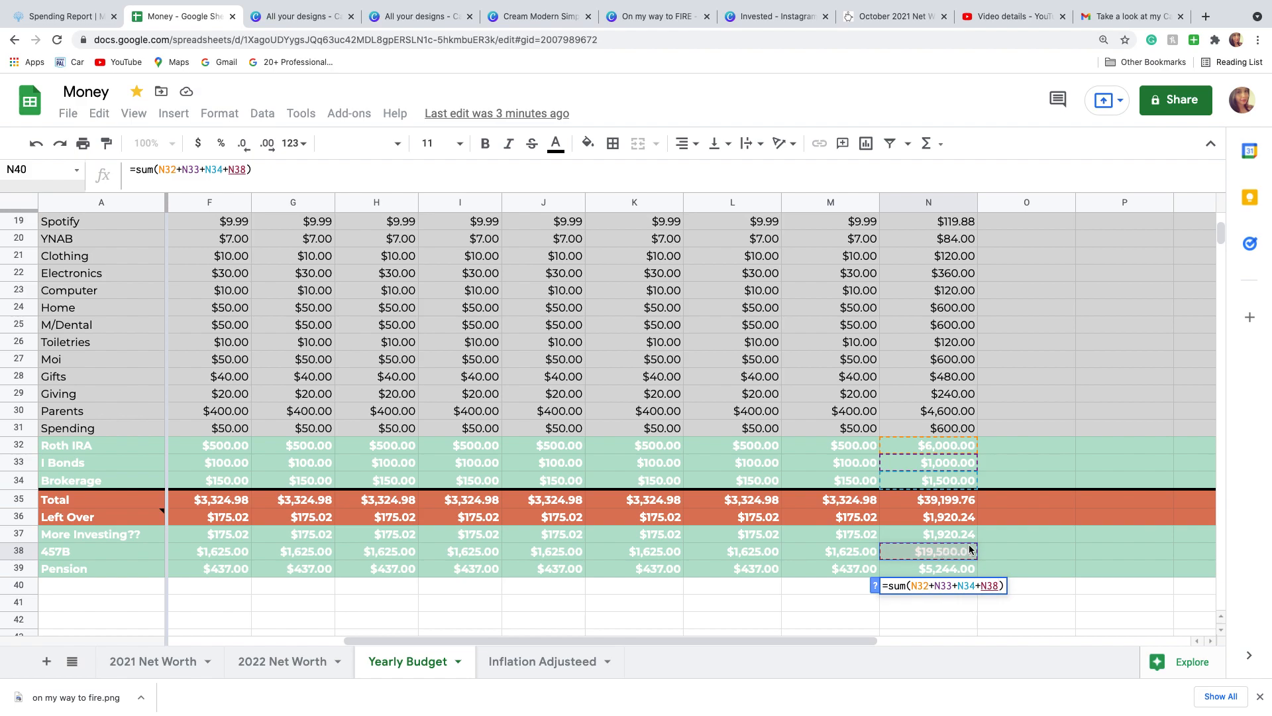
key(Return)
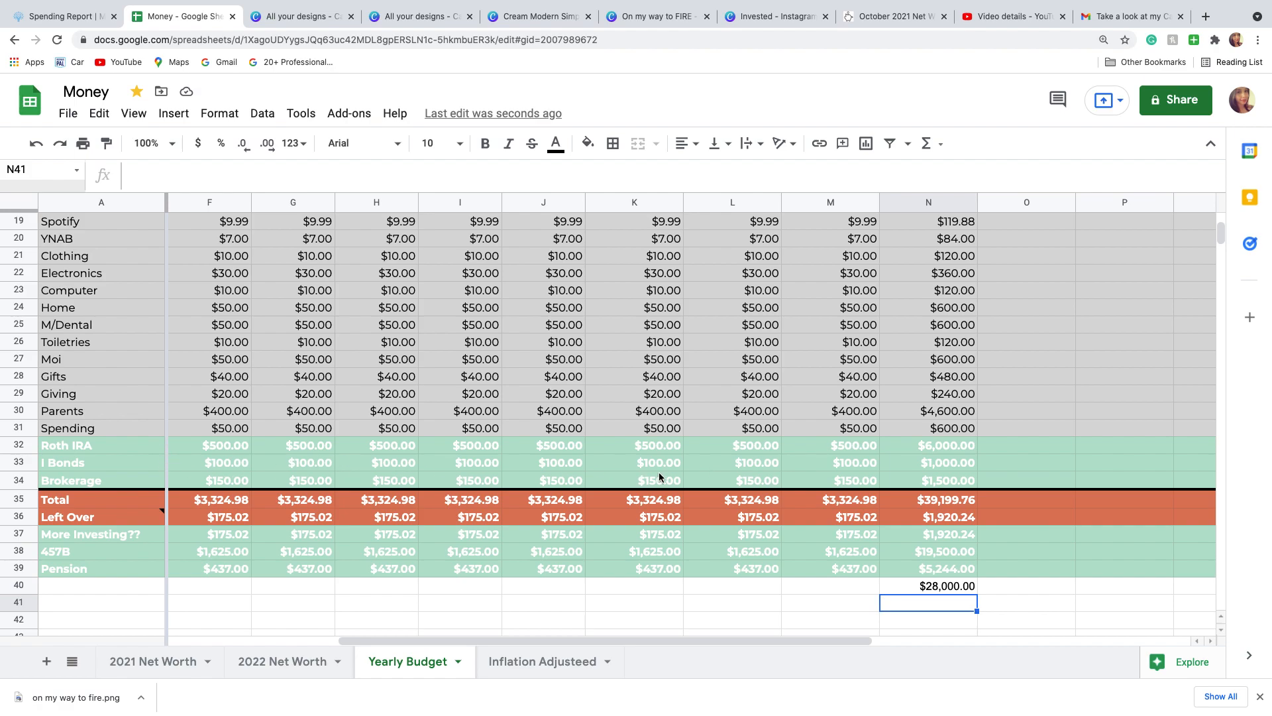
Step: Check the I Bonds yearly total against the 2022 Money Goals on the 2022 Net Worth sheet, and return to Yearly Budget
click(968, 459)
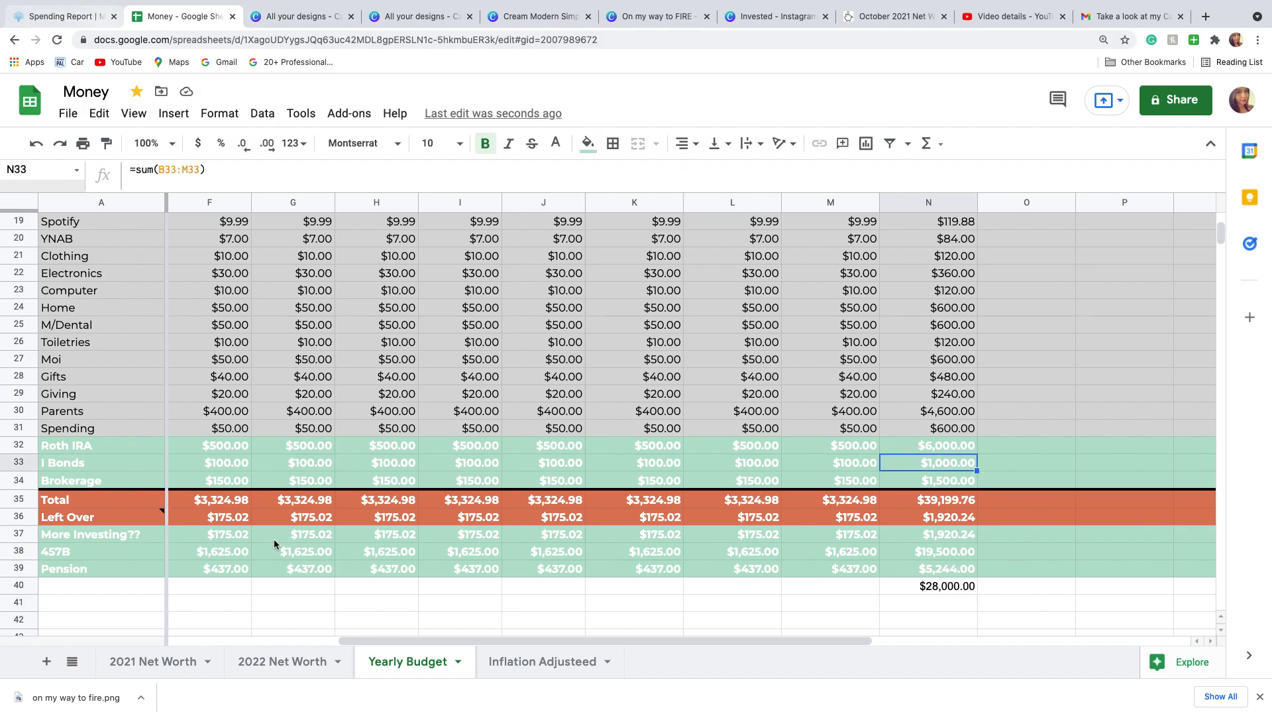
click(289, 664)
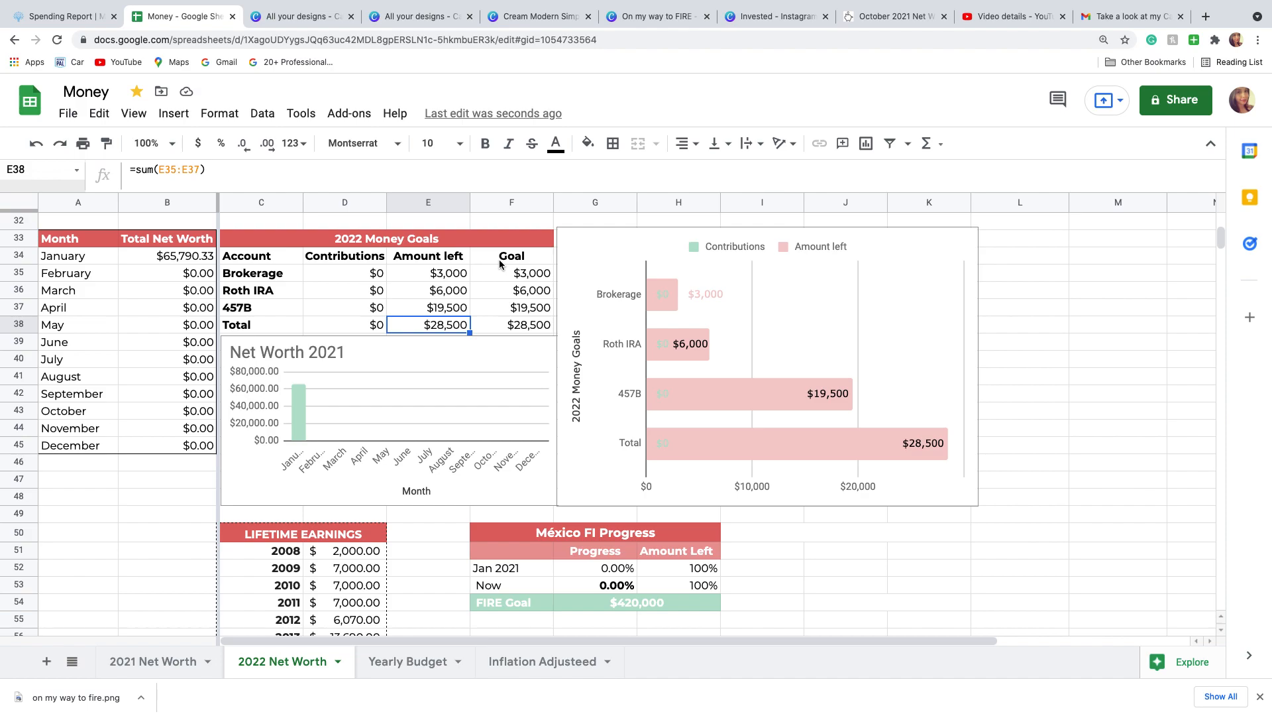
click(121, 25)
click(182, 17)
click(406, 662)
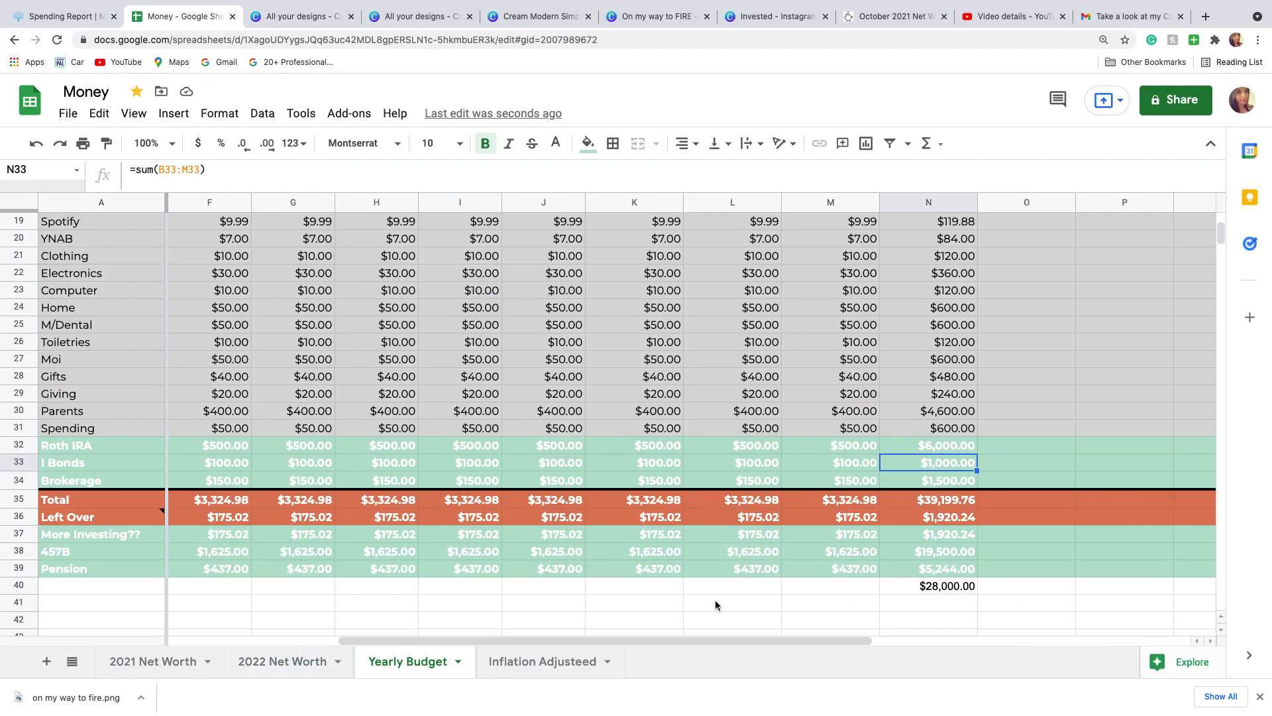
Step: Remove the I Bonds total from the investing sum in N40 so the formula reads =sum(N32+N34+N38)
double_click(937, 590)
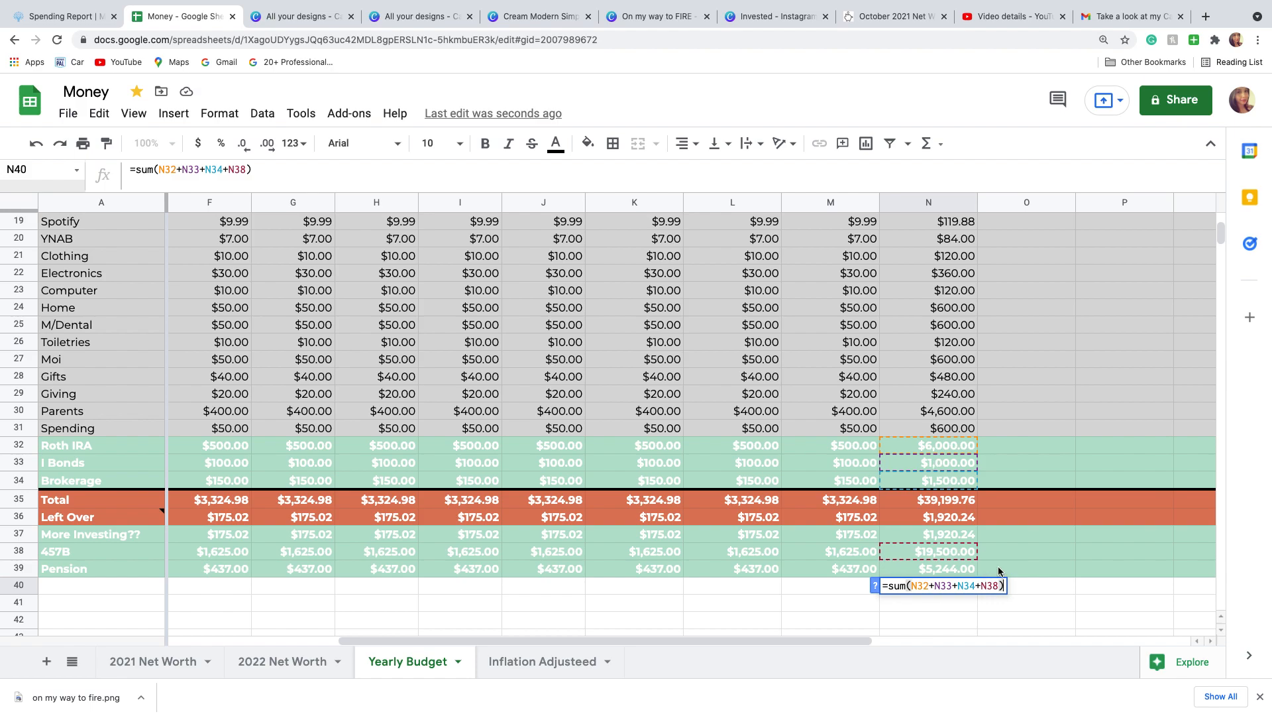
click(977, 586)
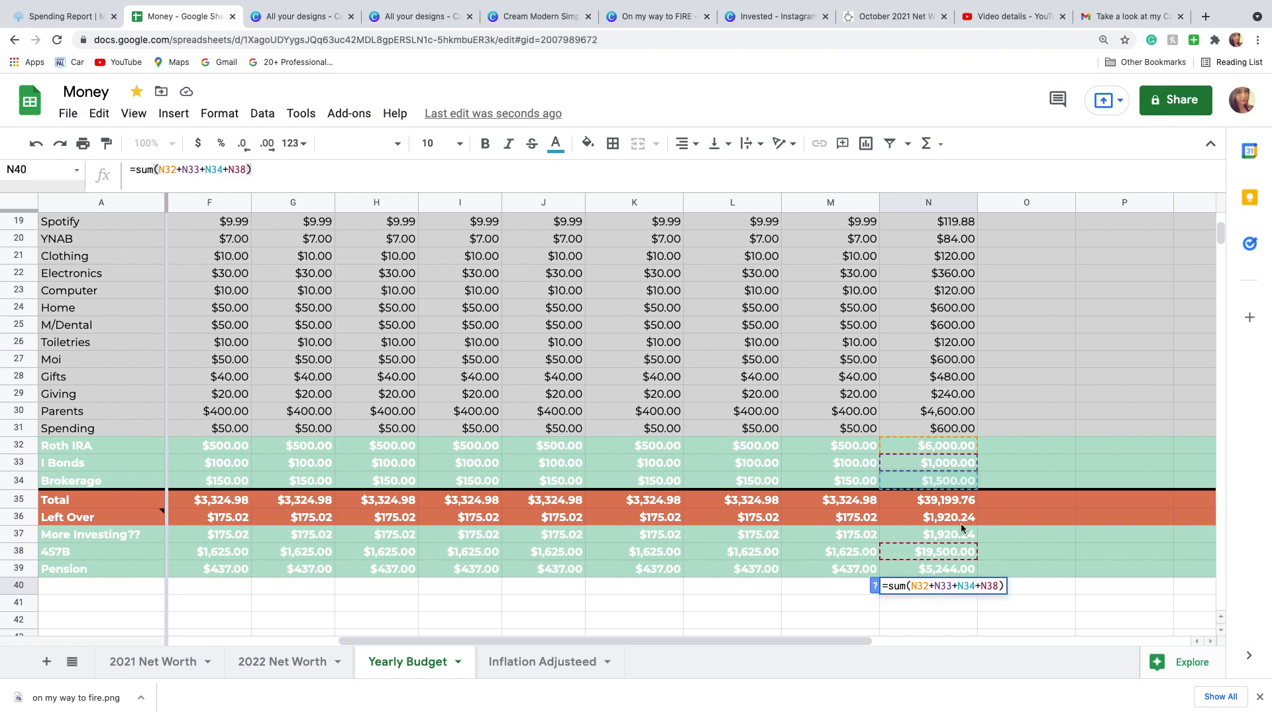
click(1048, 502)
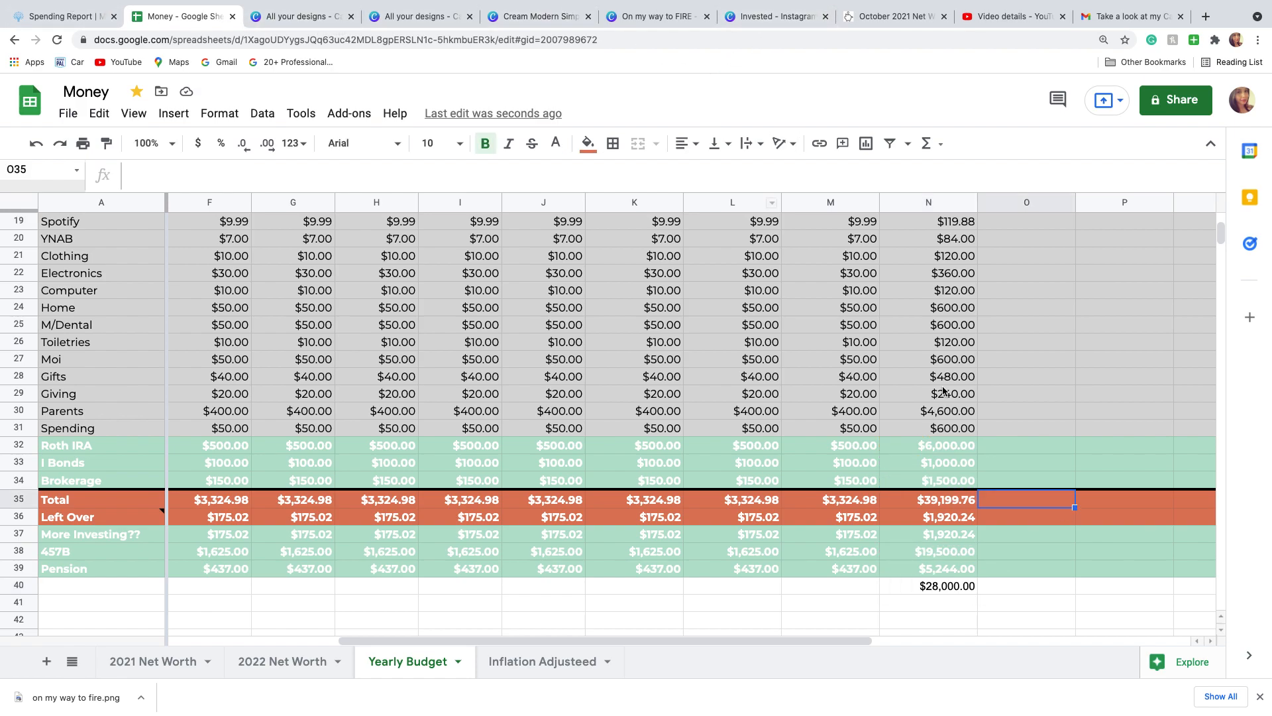
click(952, 586)
double_click(953, 586)
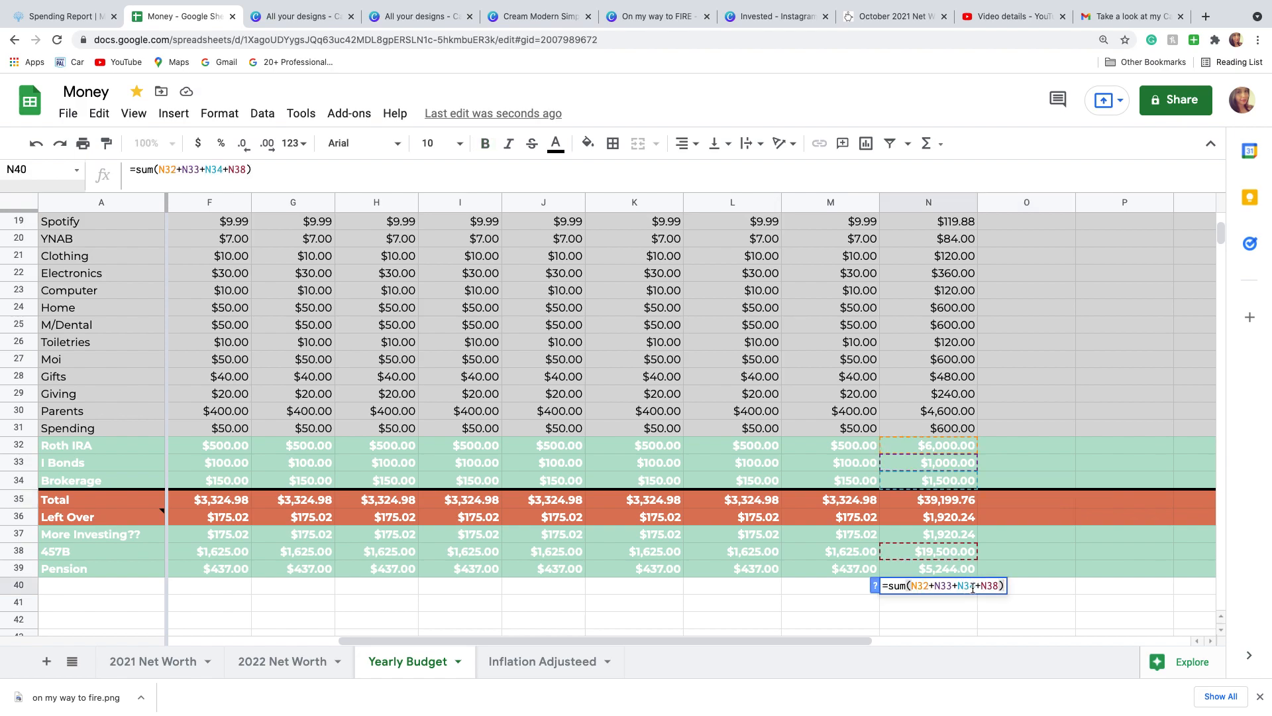
click(953, 587)
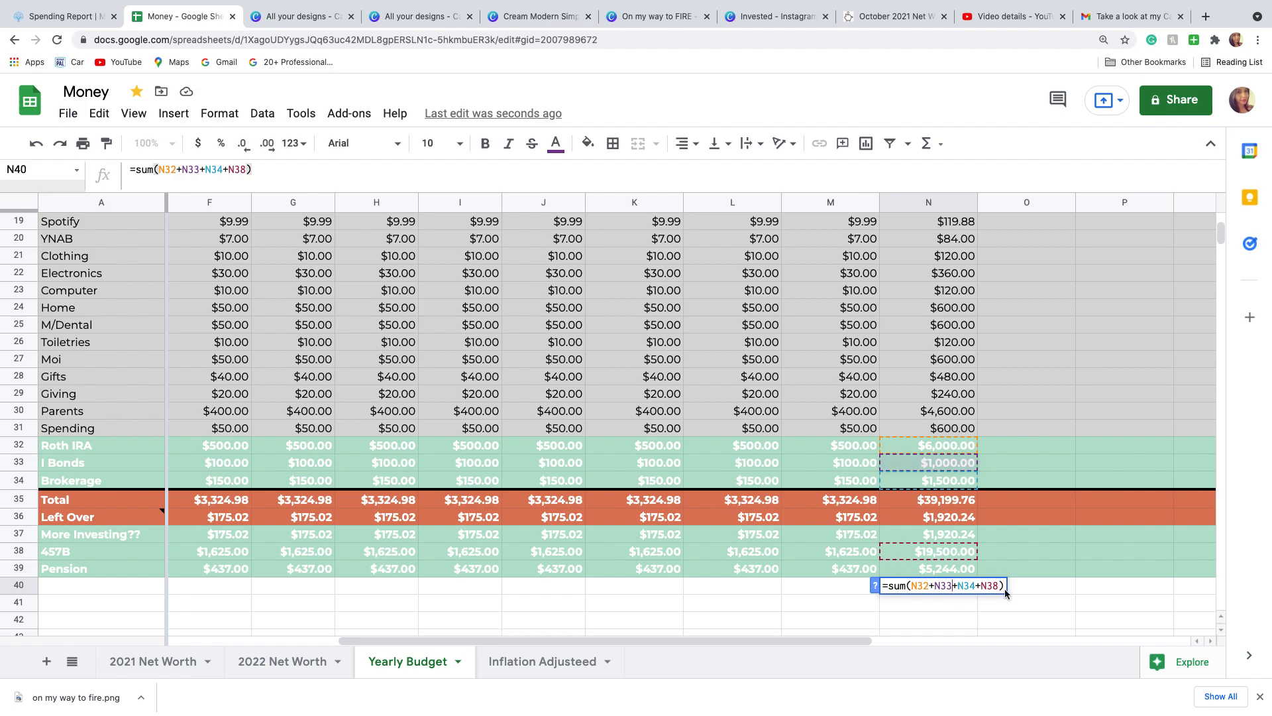
key(BackSpace)
key(BackSpace)
key(BackSpace)
key(BackSpace)
key(Return)
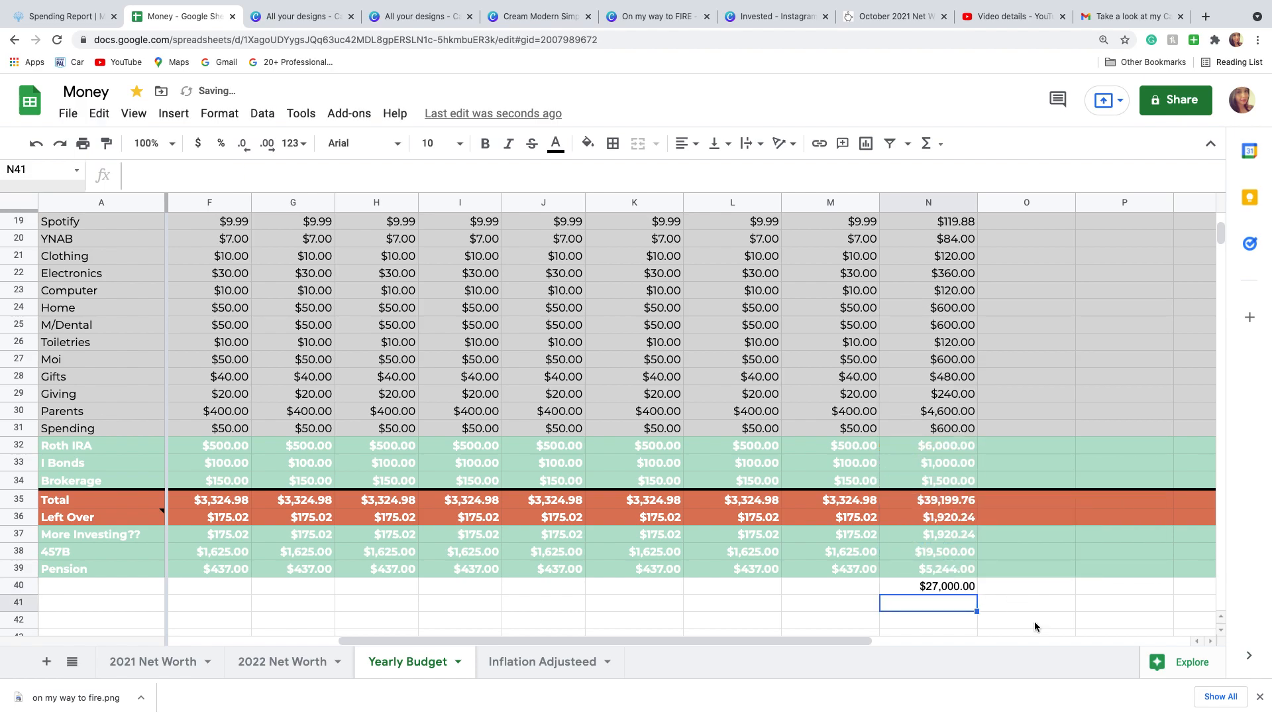
click(961, 590)
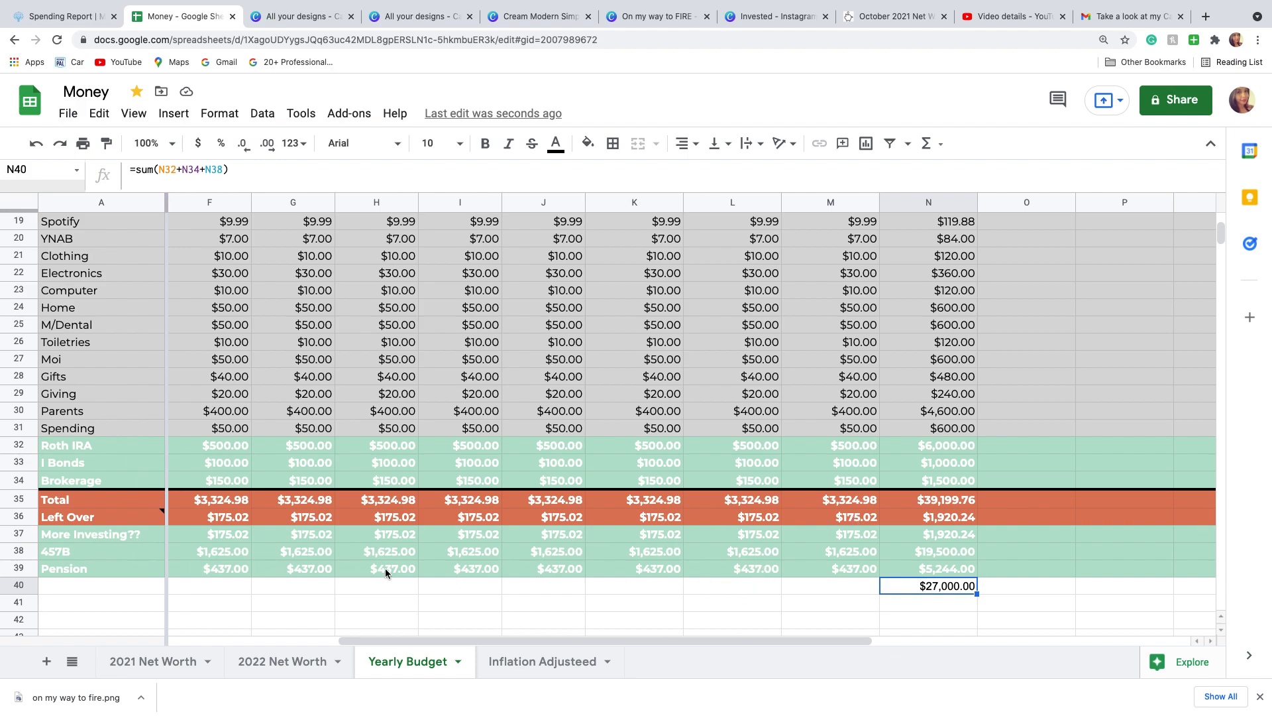
click(966, 608)
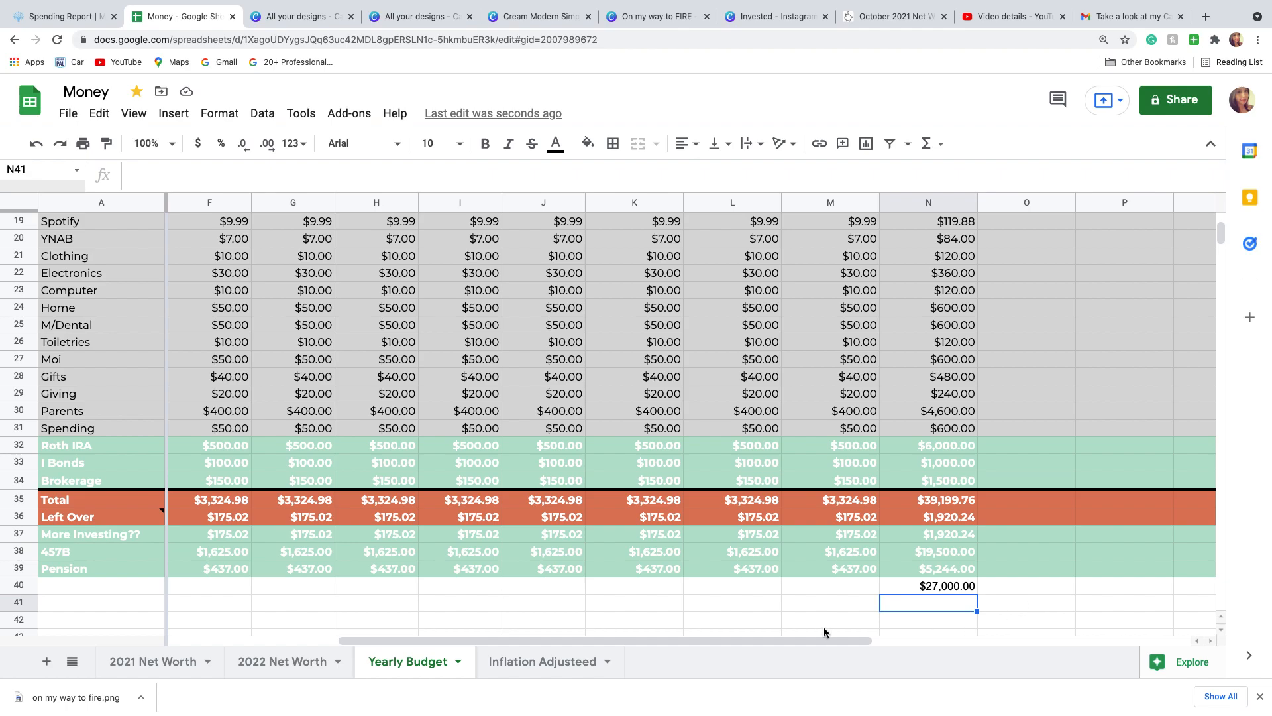
Step: Highlight the Left Over row and review its amounts from January through the Total column
drag(784, 637, 494, 635)
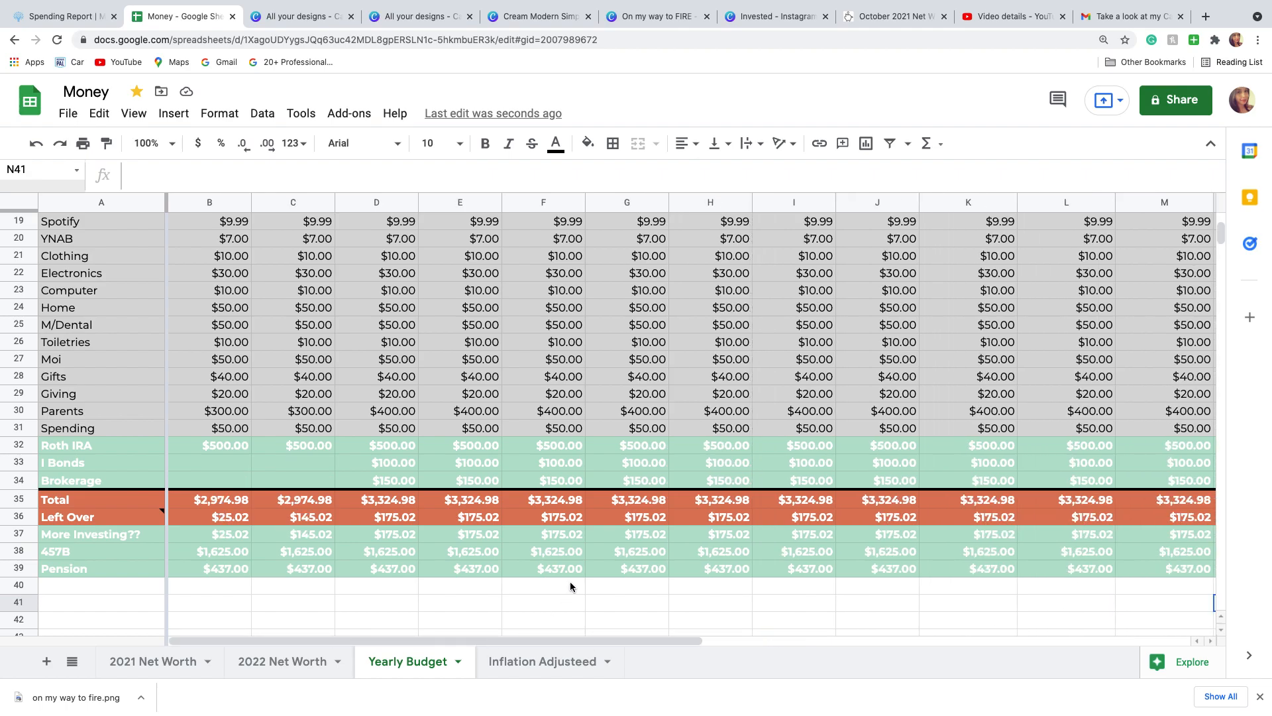
scroll(570, 581, down, 3)
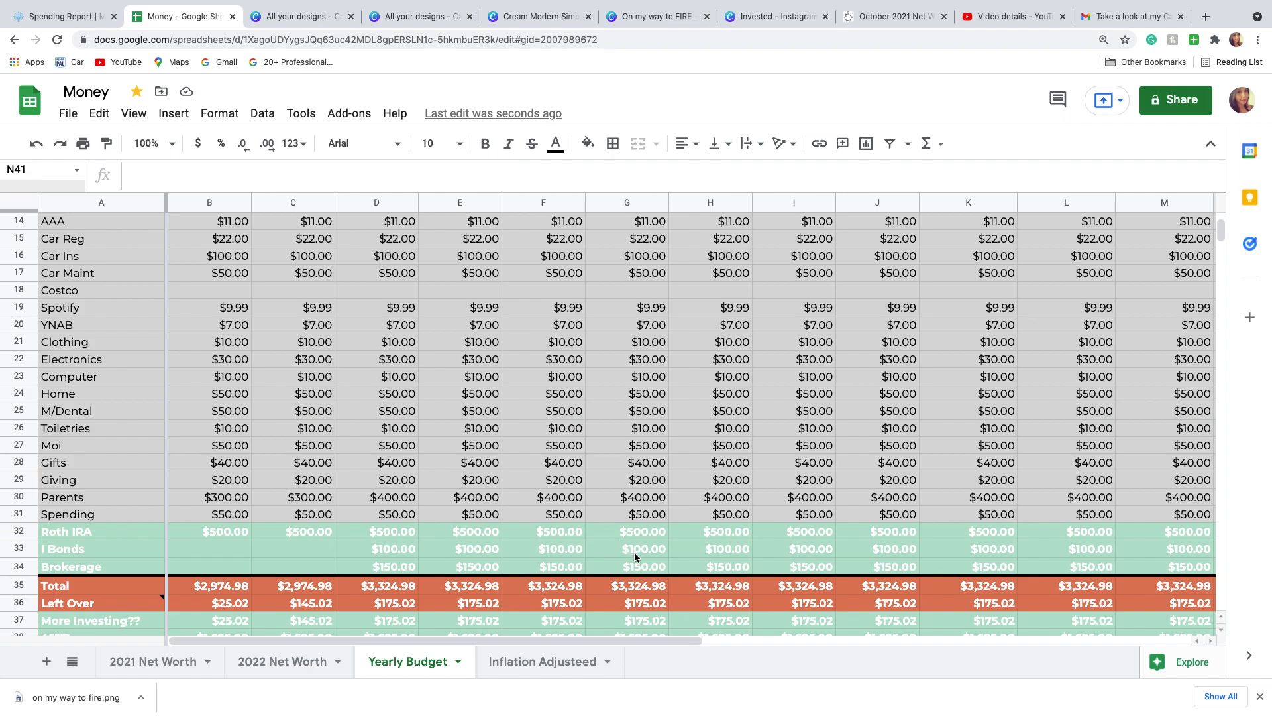
scroll(635, 554, down, 5)
scroll(634, 559, down, 2)
scroll(478, 532, up, 2)
scroll(478, 535, down, 1)
scroll(479, 541, up, 1)
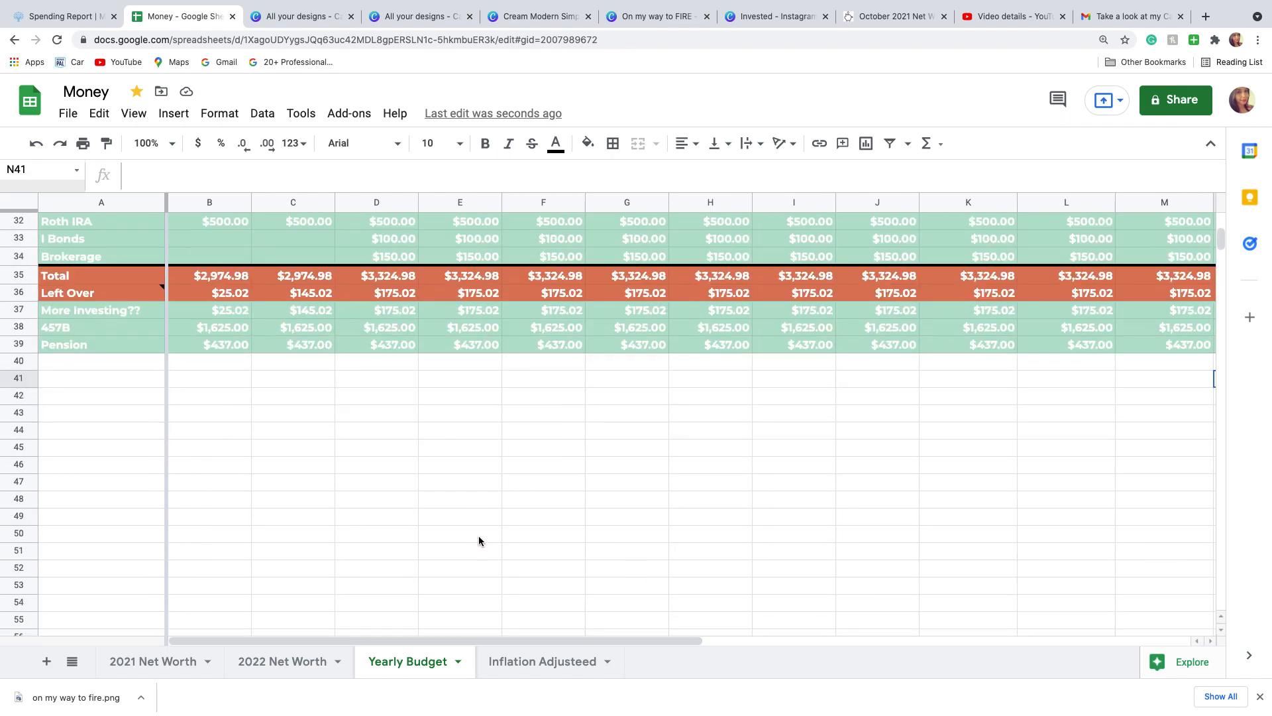
scroll(266, 464, up, 3)
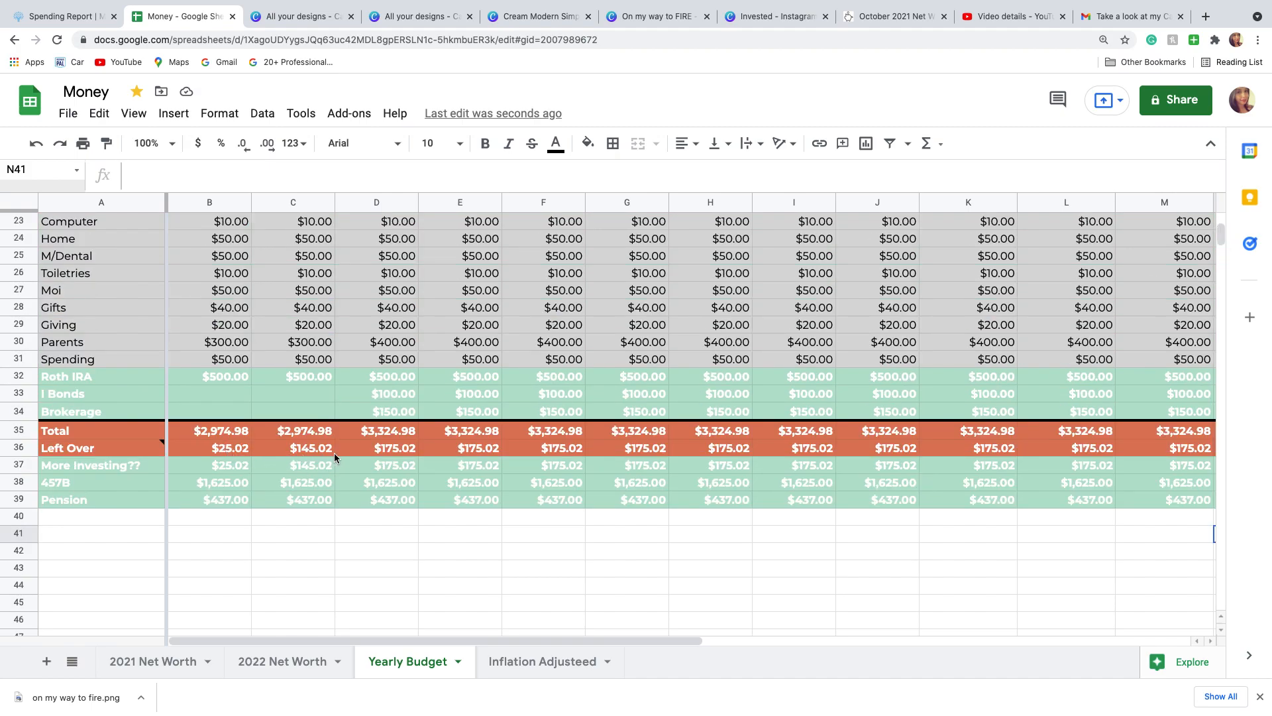
click(33, 450)
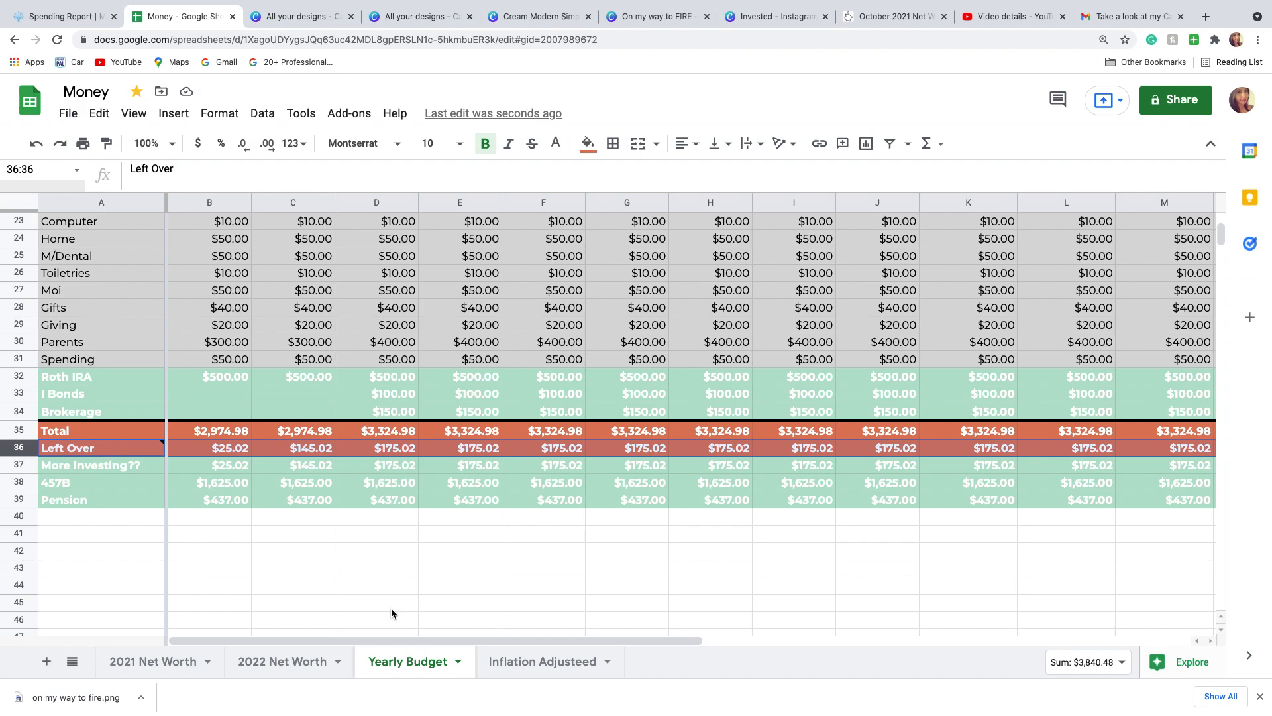
drag(421, 642, 568, 656)
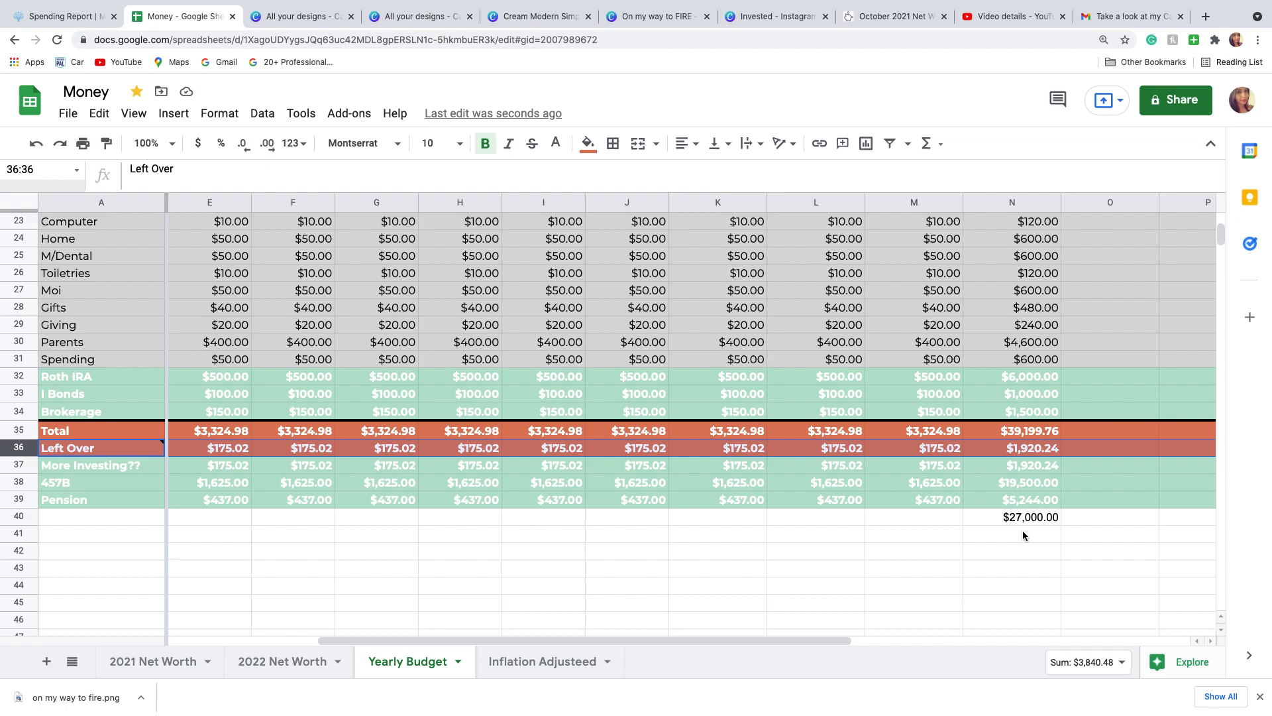
Step: Set the May Rent budget to 700 and fill that amount across the row through December
scroll(897, 501, down, 5)
scroll(898, 503, up, 12)
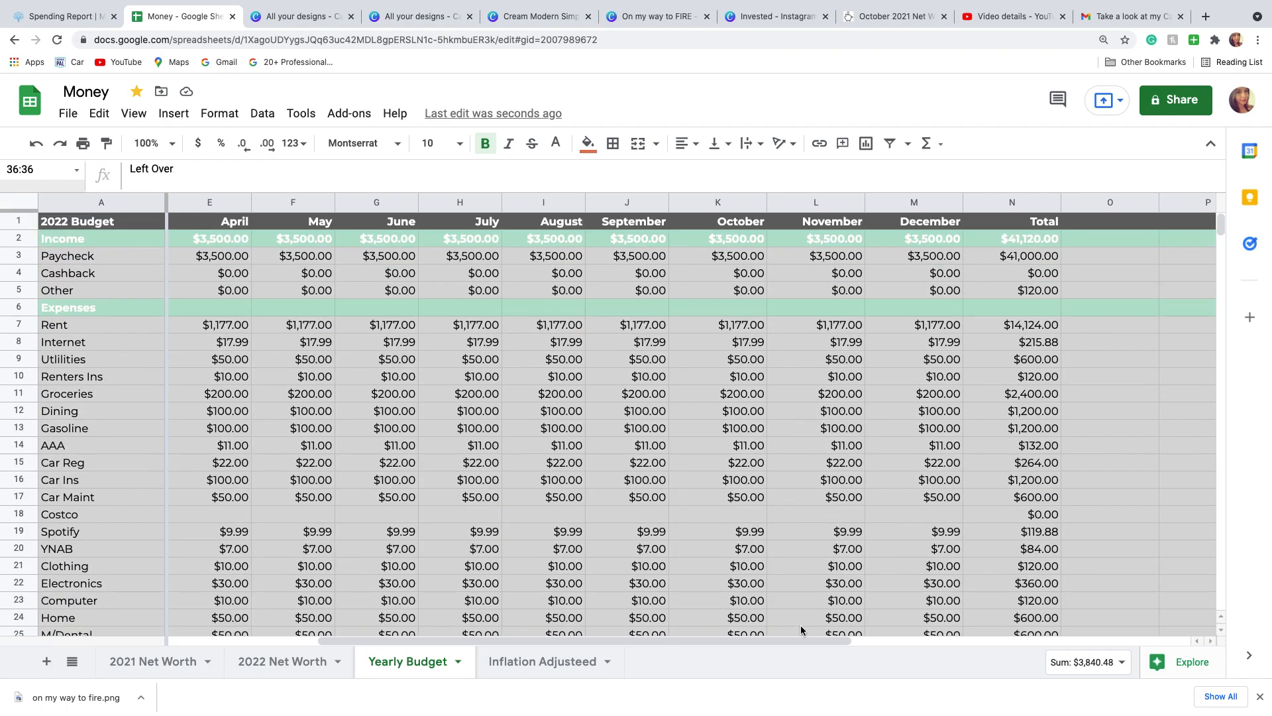
drag(794, 645, 511, 637)
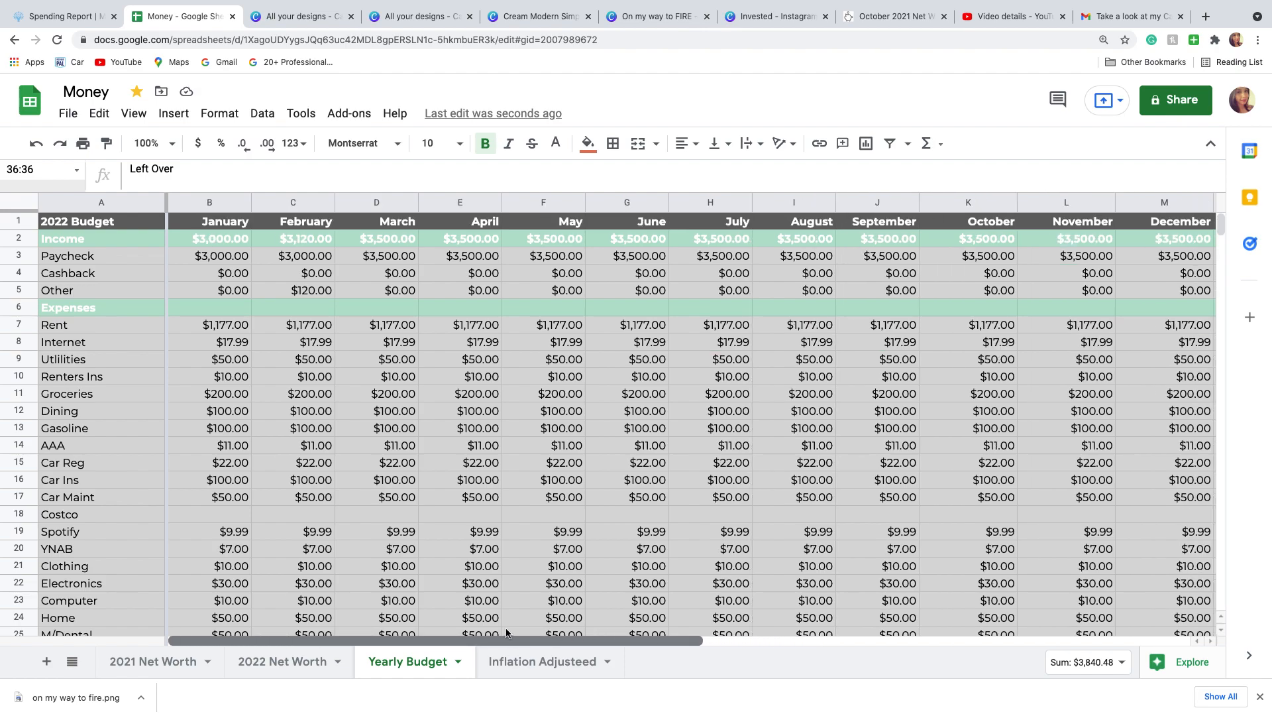
click(568, 329)
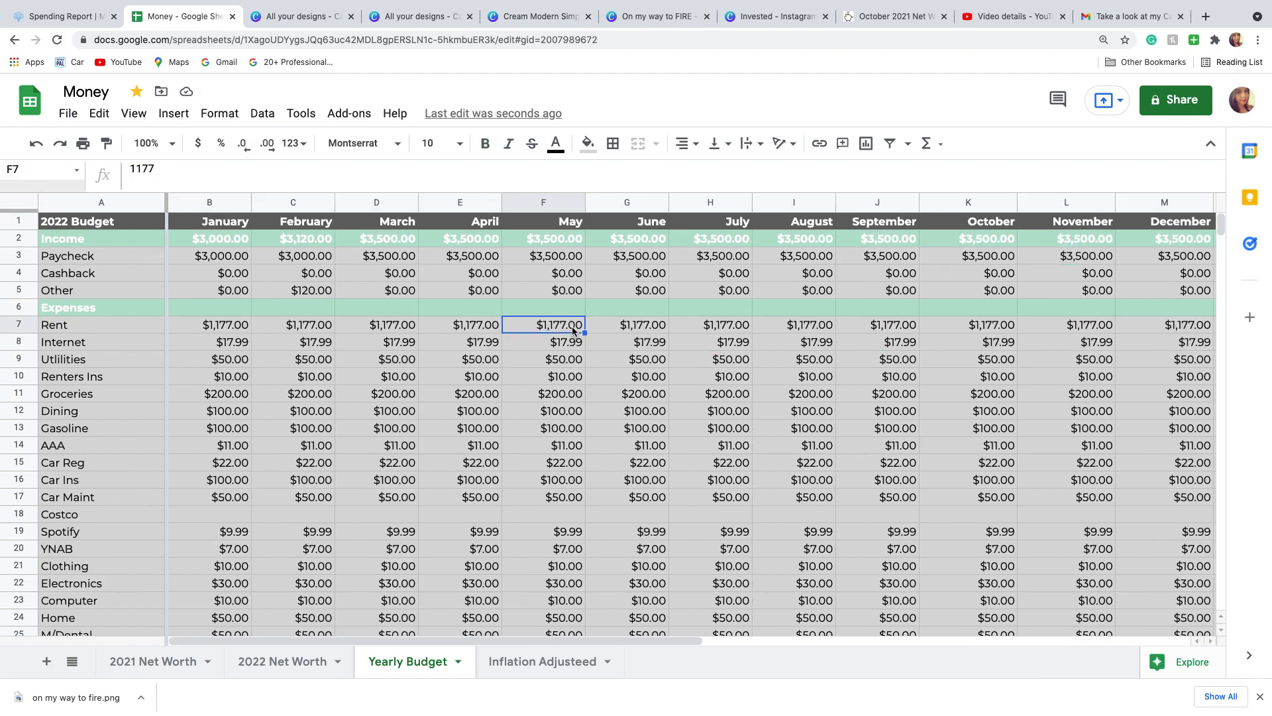
text(700)
click(594, 358)
click(580, 328)
drag(586, 333, 1183, 340)
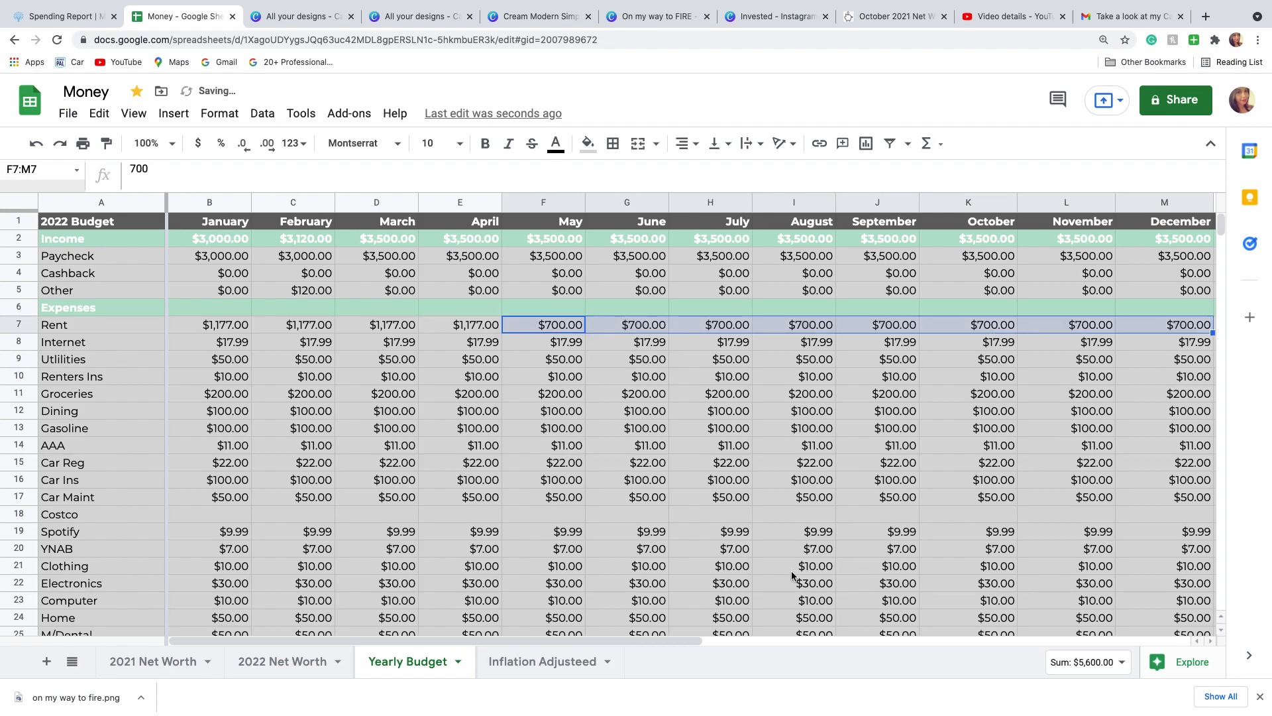
Step: Check the yearly totals below the expenses, selecting the More Investing?? amount in the Total column
scroll(754, 650, right, 5)
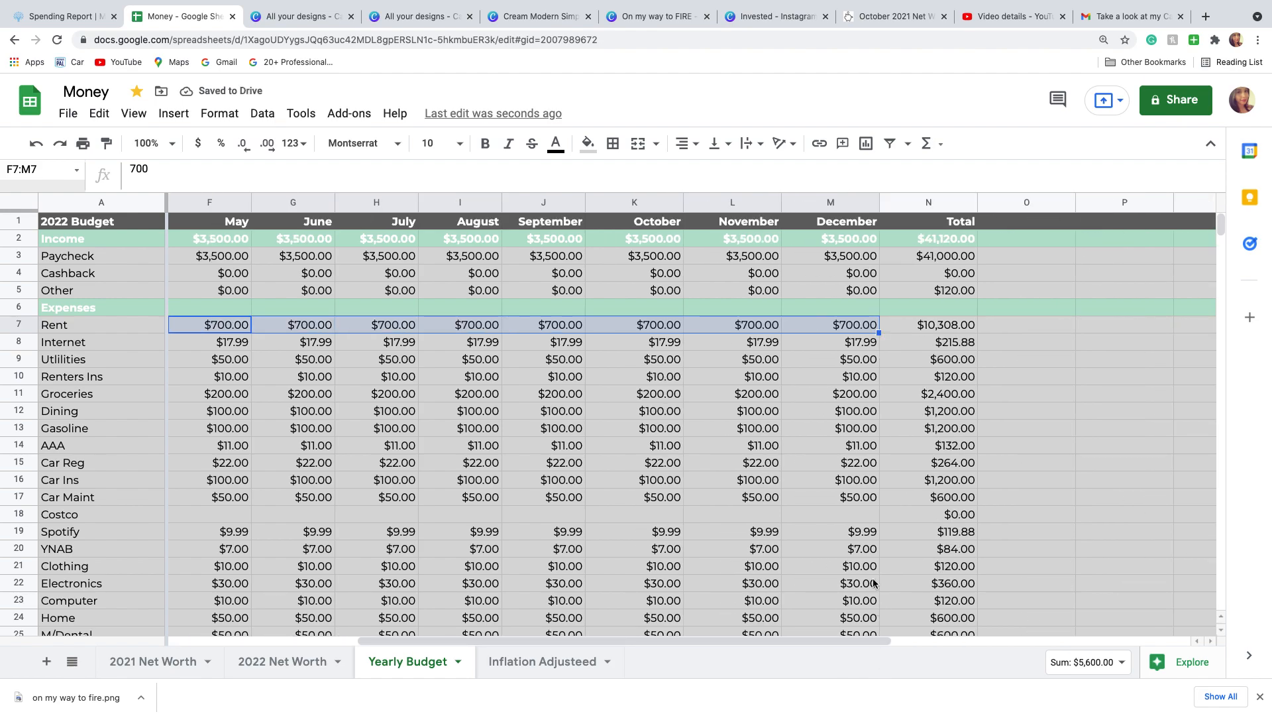
scroll(873, 583, down, 10)
click(953, 554)
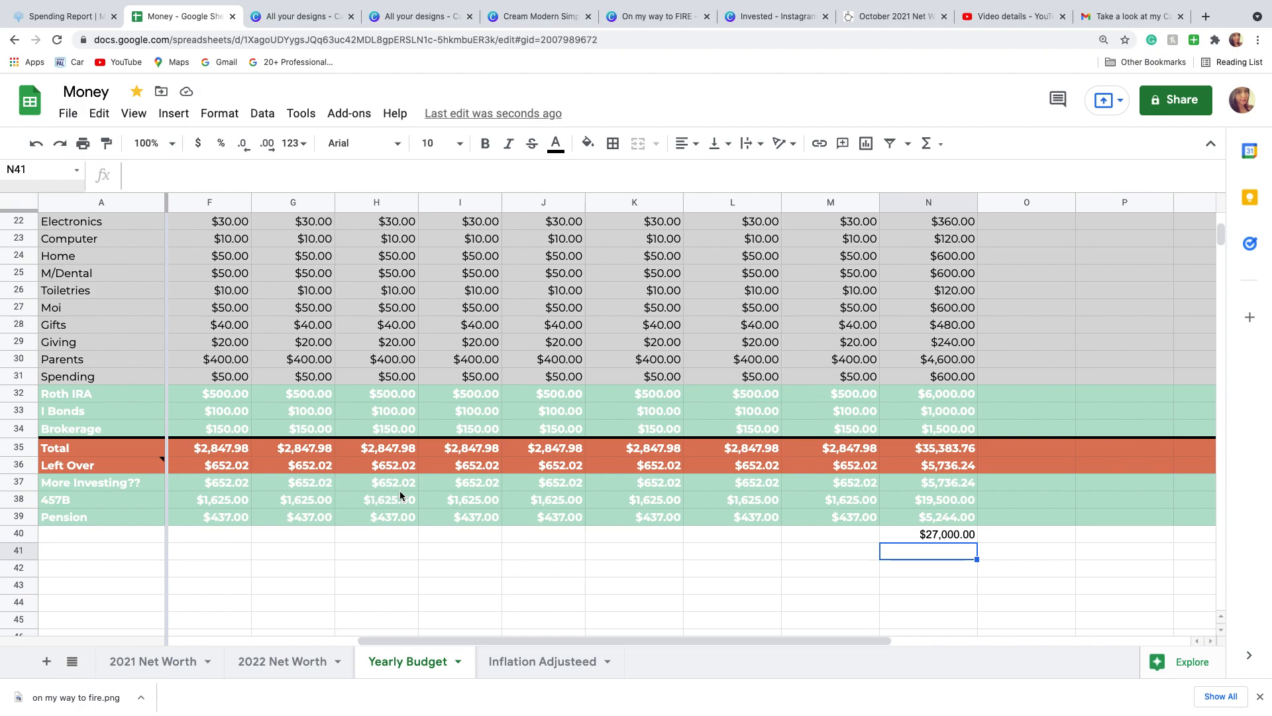
click(913, 487)
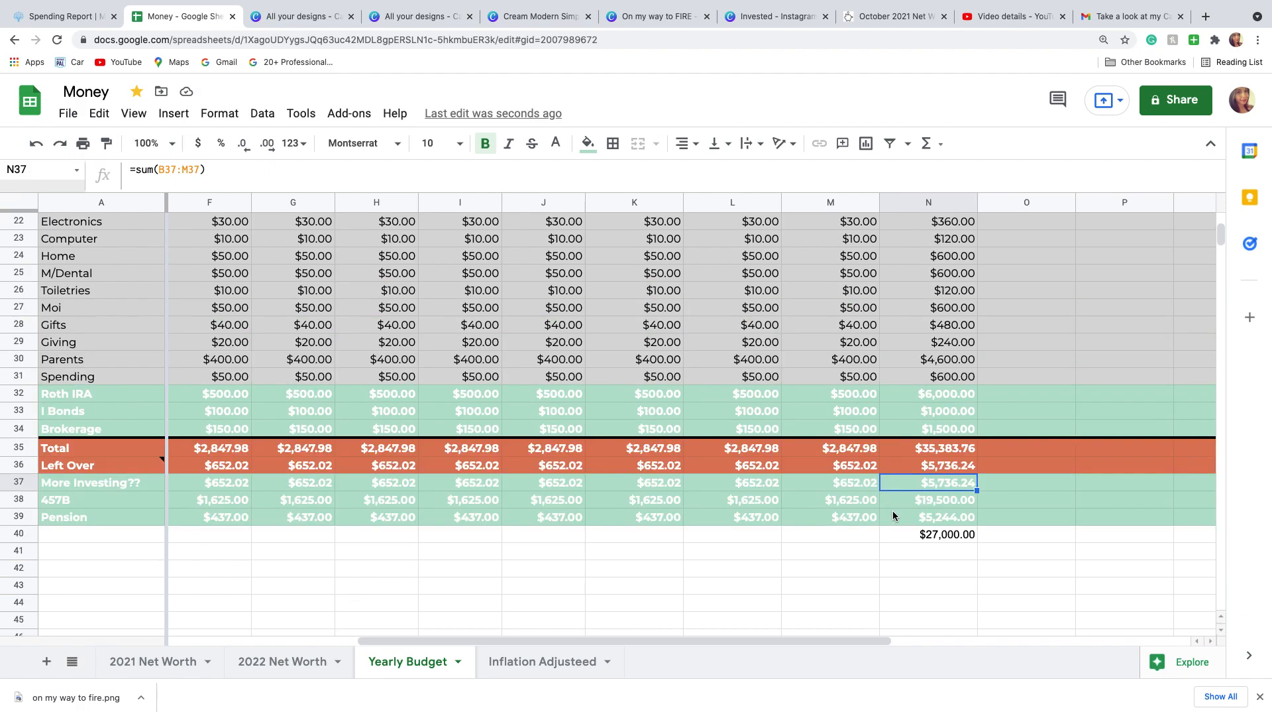
Step: Review the Rent row from January through December, selecting the May amount
scroll(703, 432, up, 5)
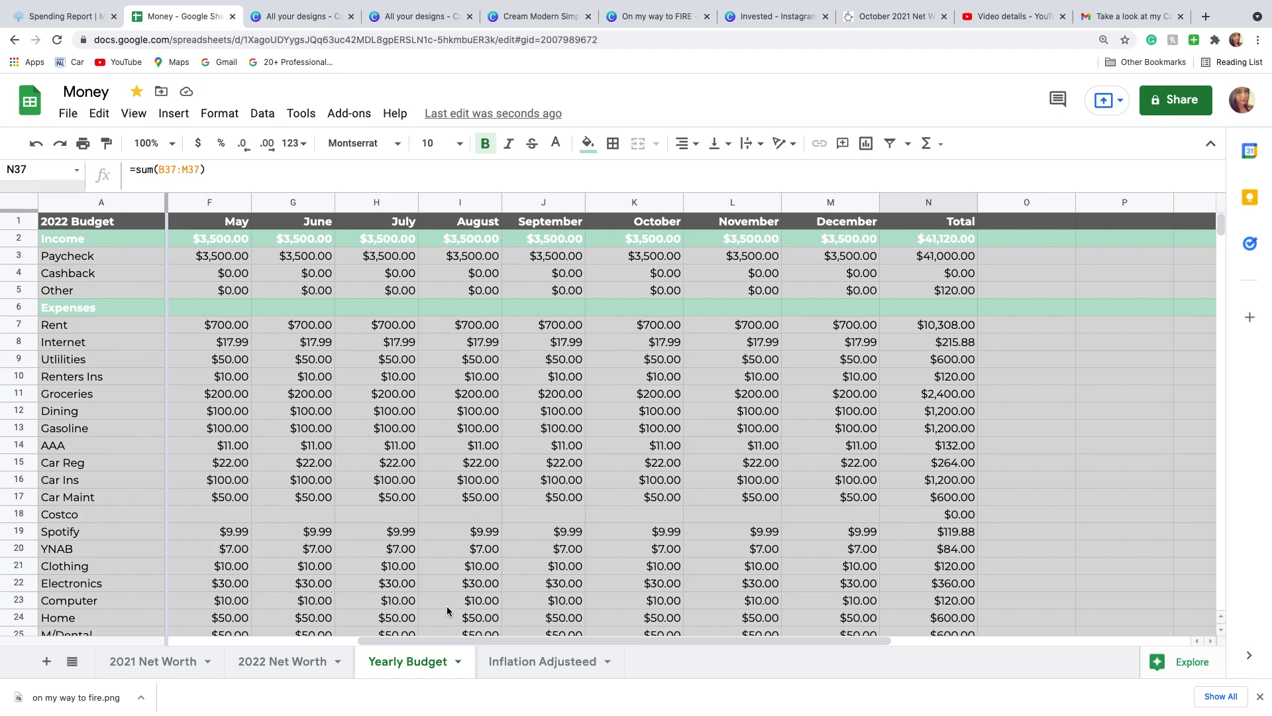
drag(408, 643, 193, 639)
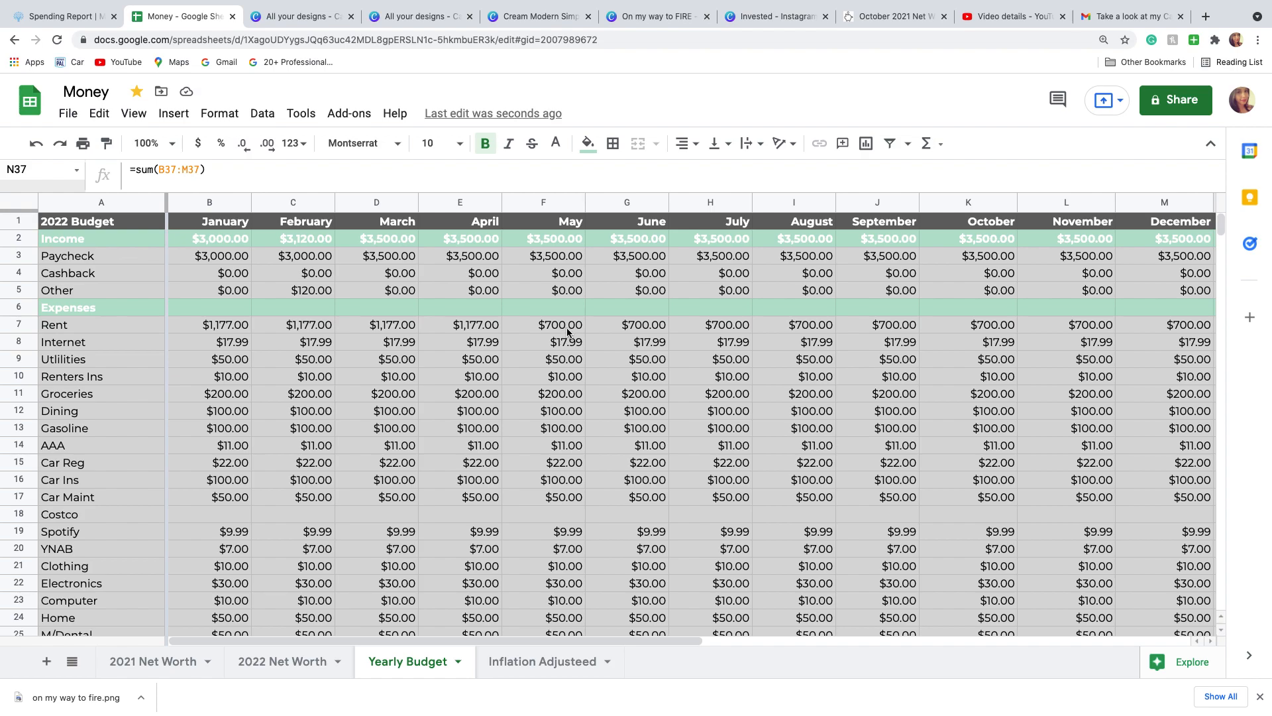
click(567, 327)
mouse_move(699, 641)
mouse_down()
mouse_move(955, 642)
mouse_move(693, 642)
mouse_up()
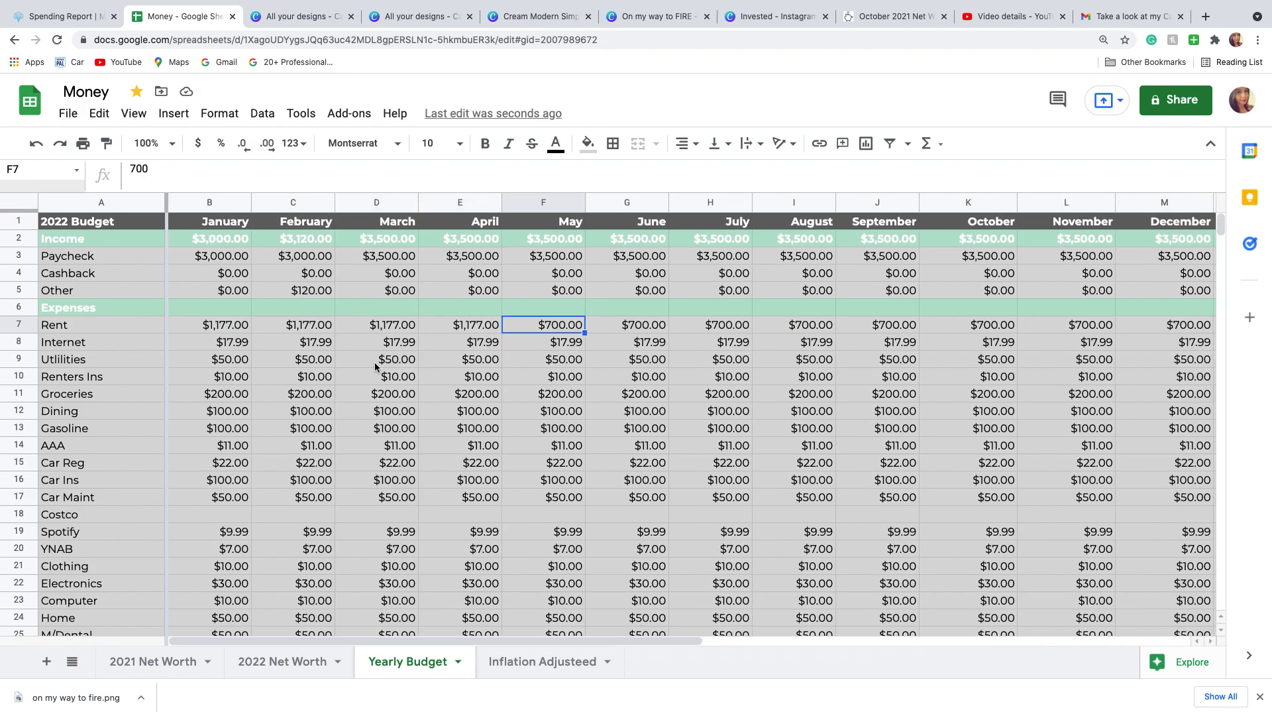
Step: Undo the fill across the Rent row and the change to the May Rent budget
click(33, 145)
click(33, 145)
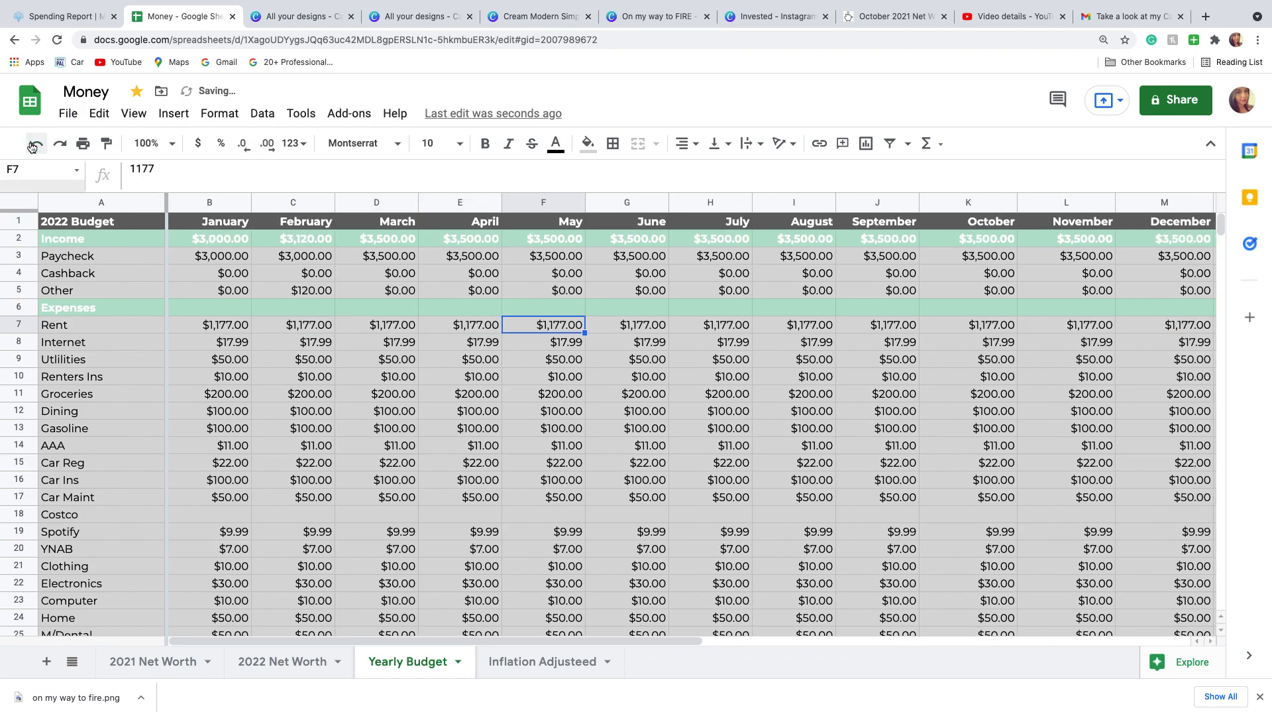
Step: Review the monthly expense rows, selecting the February Gasoline, March Dining and June Groceries amounts
click(290, 432)
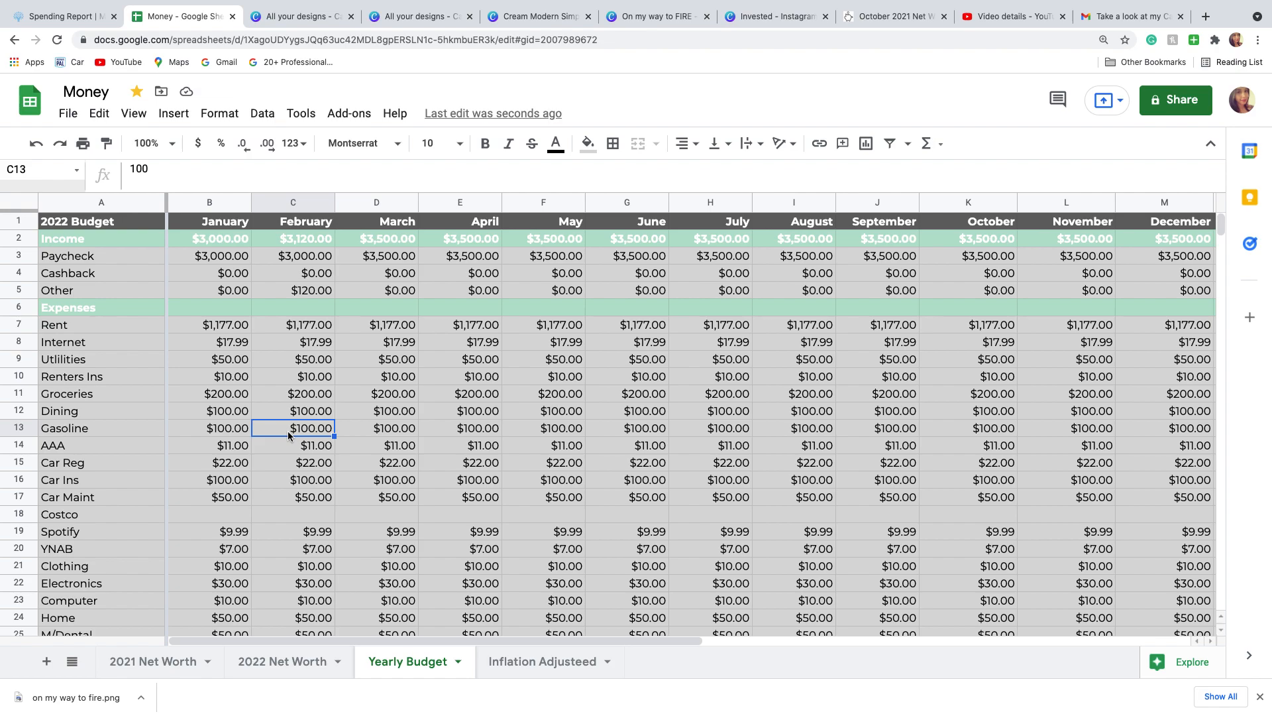
click(399, 414)
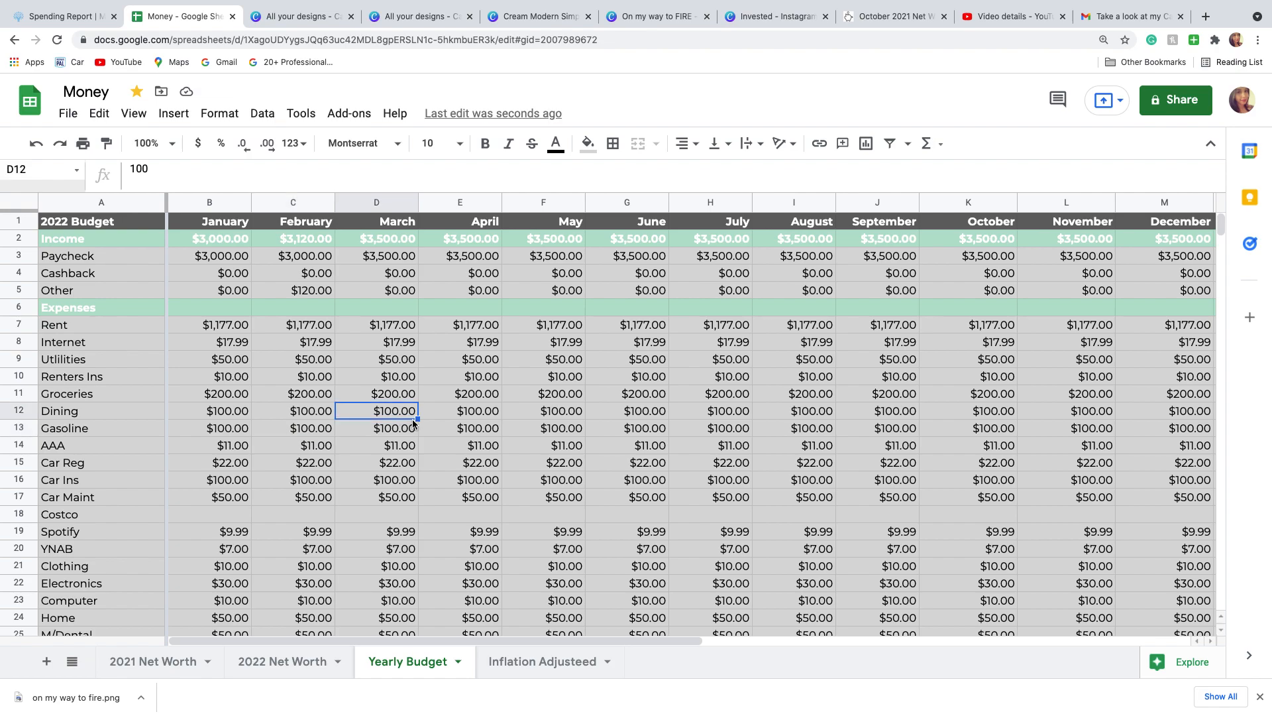
scroll(409, 426, down, 2)
scroll(410, 426, up, 2)
click(640, 396)
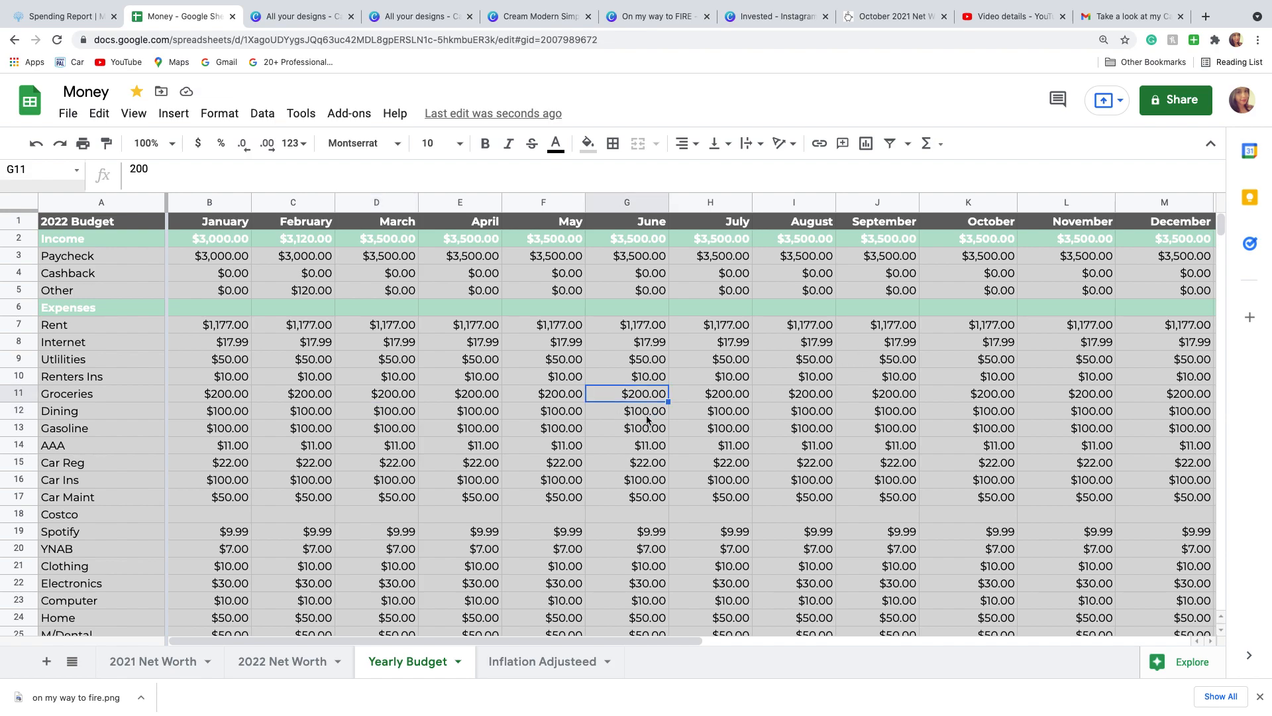
Step: Check the 2022 Money Goals on the 2022 Net Worth sheet and return to the Yearly Budget's Car Ins and Costco rows
click(291, 661)
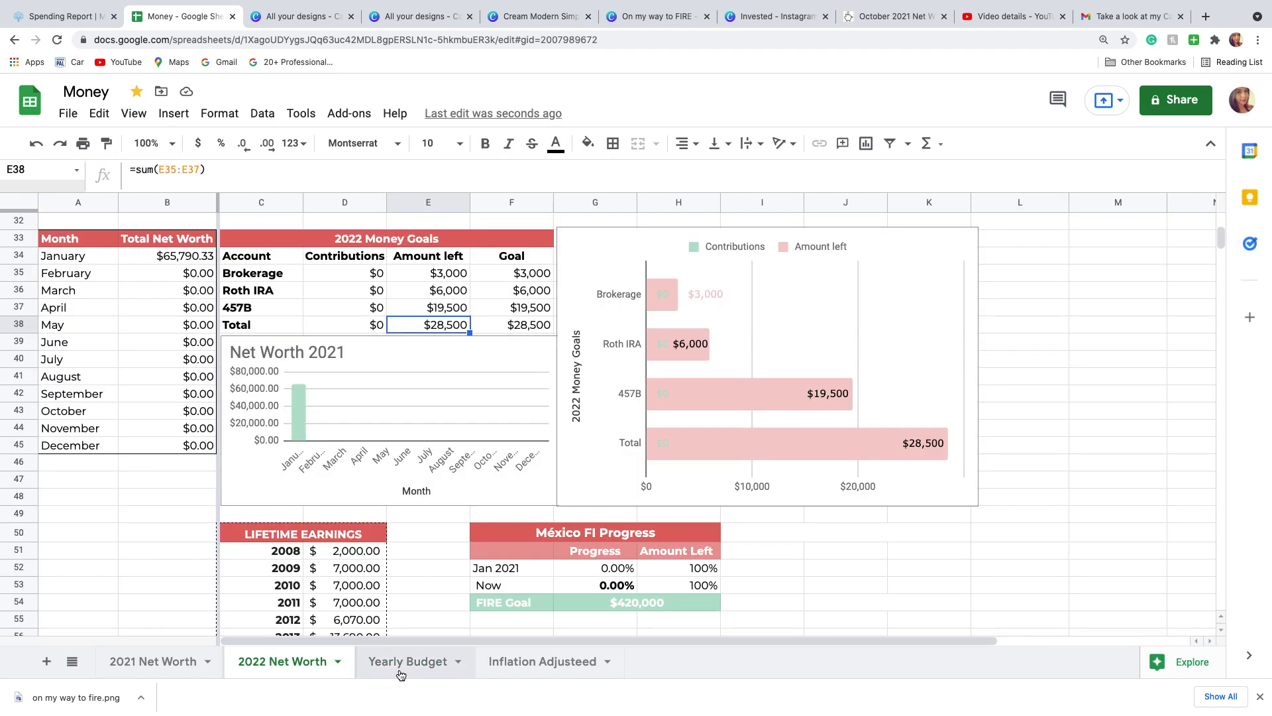
click(396, 662)
scroll(484, 502, down, 2)
scroll(485, 509, up, 3)
scroll(485, 510, down, 3)
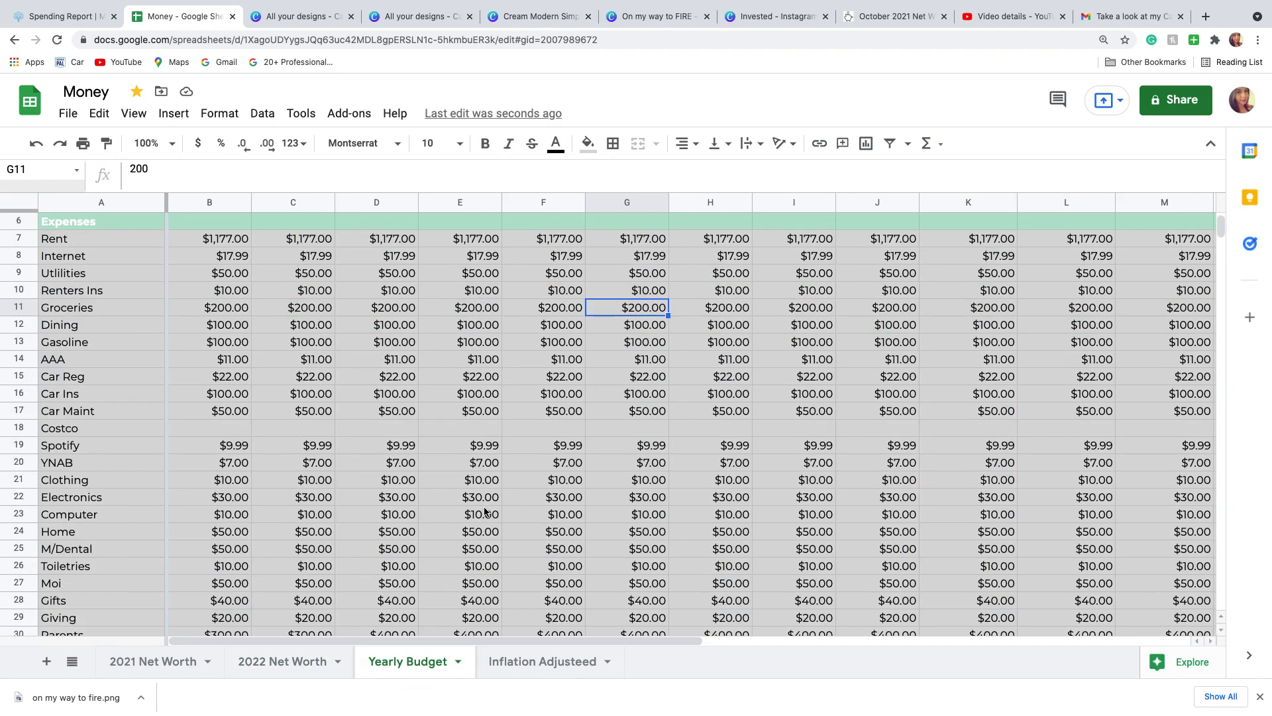
scroll(501, 522, up, 3)
click(498, 479)
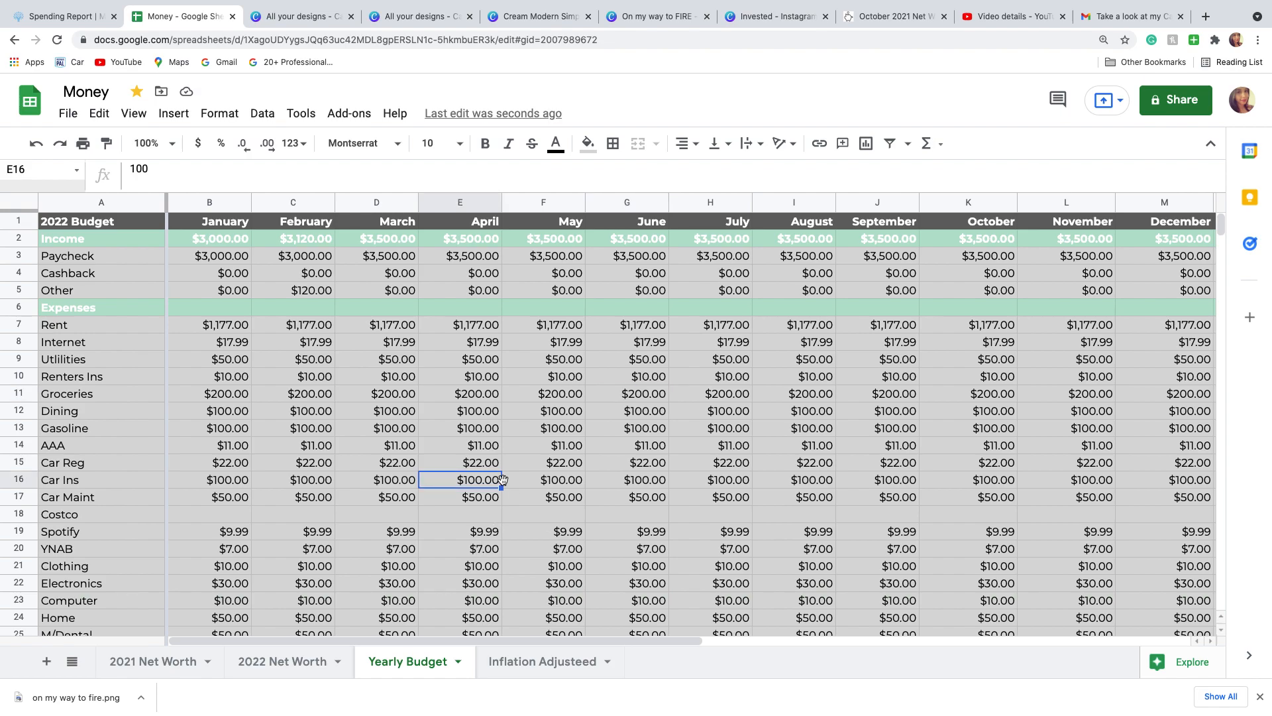
click(566, 515)
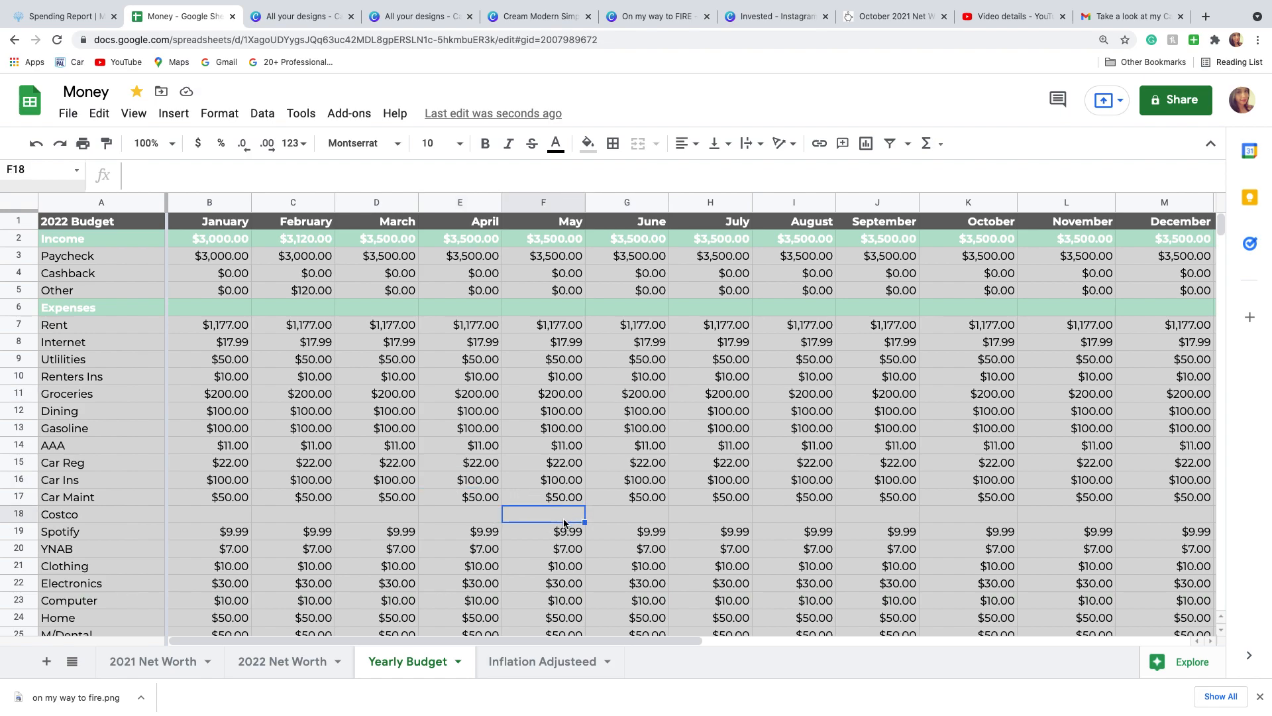
Step: Examine the 2022 budget from the income and expense rows down to the Total, Left Over, More Investing??, 457B and Pension rows
scroll(562, 530, down, 5)
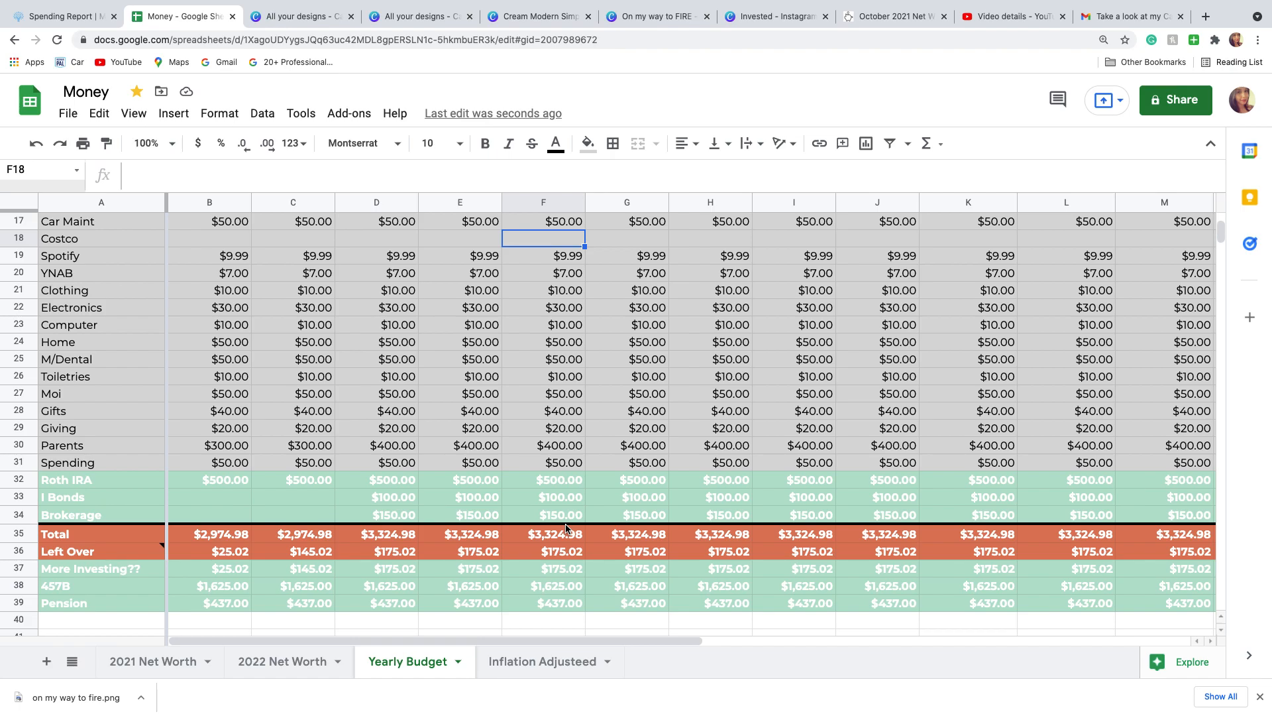
scroll(566, 527, up, 5)
scroll(566, 527, down, 3)
scroll(566, 527, up, 3)
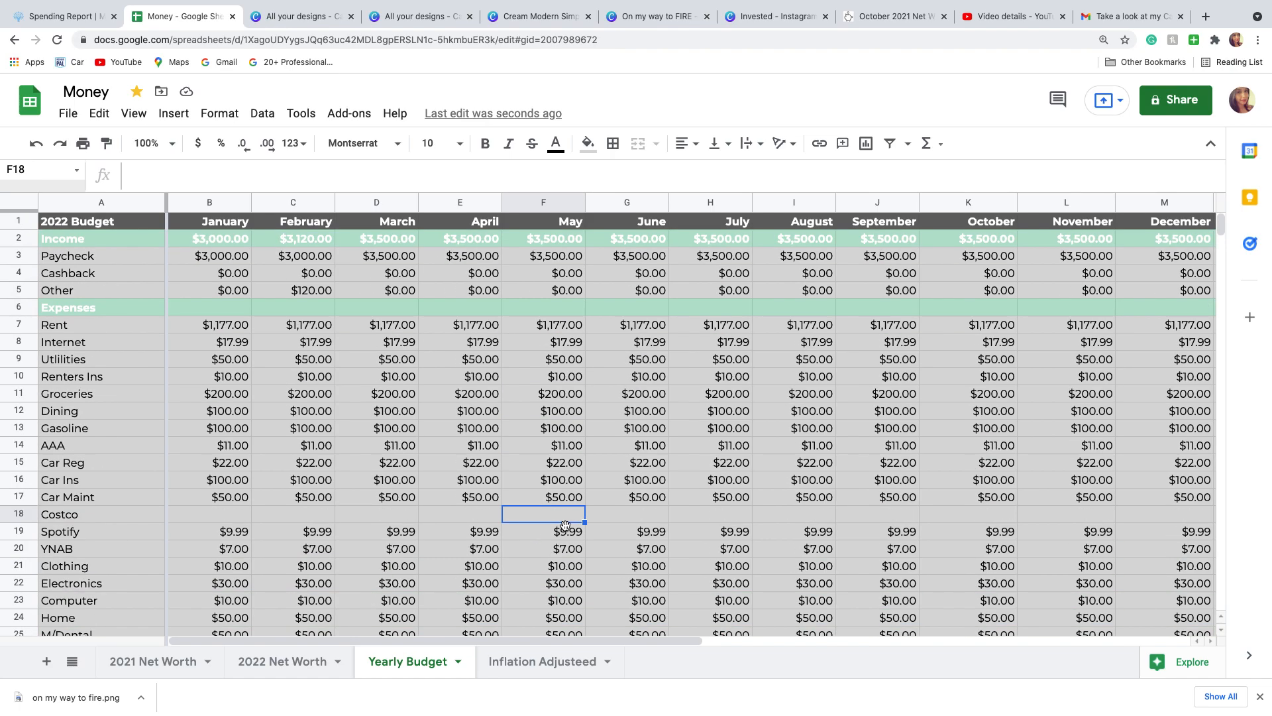
scroll(567, 533, down, 6)
scroll(567, 533, up, 5)
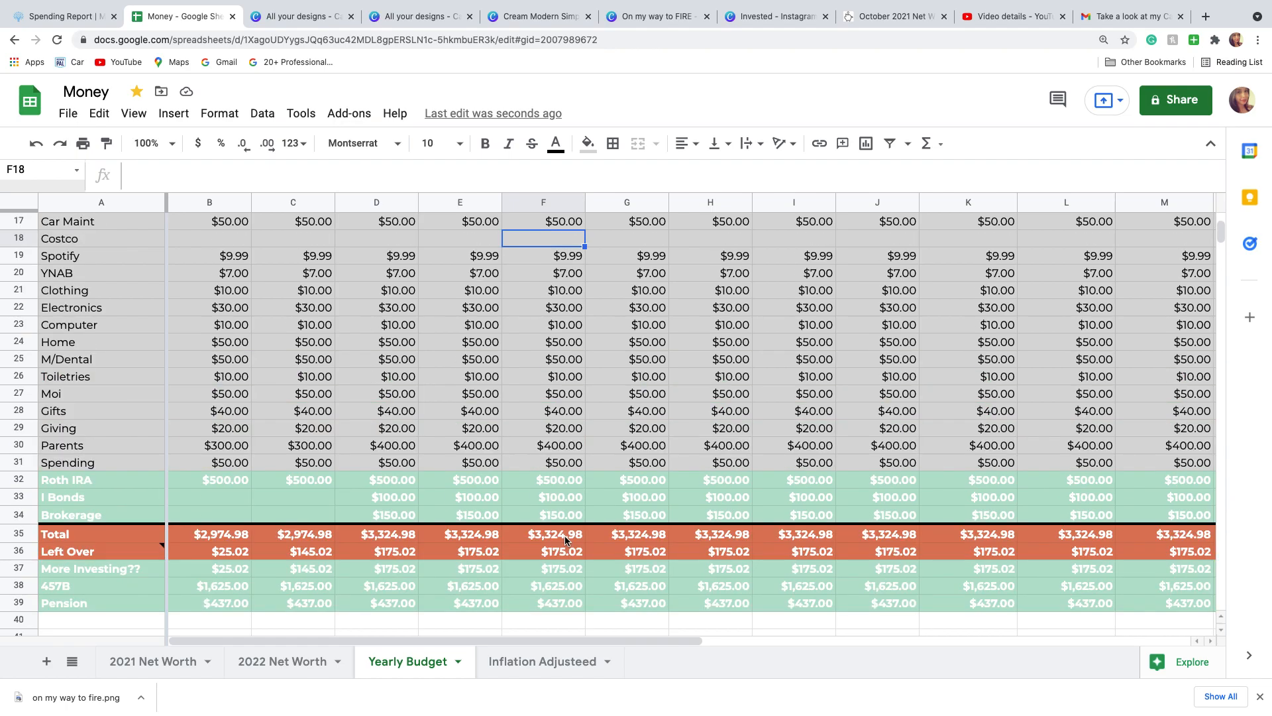
scroll(661, 534, down, 1)
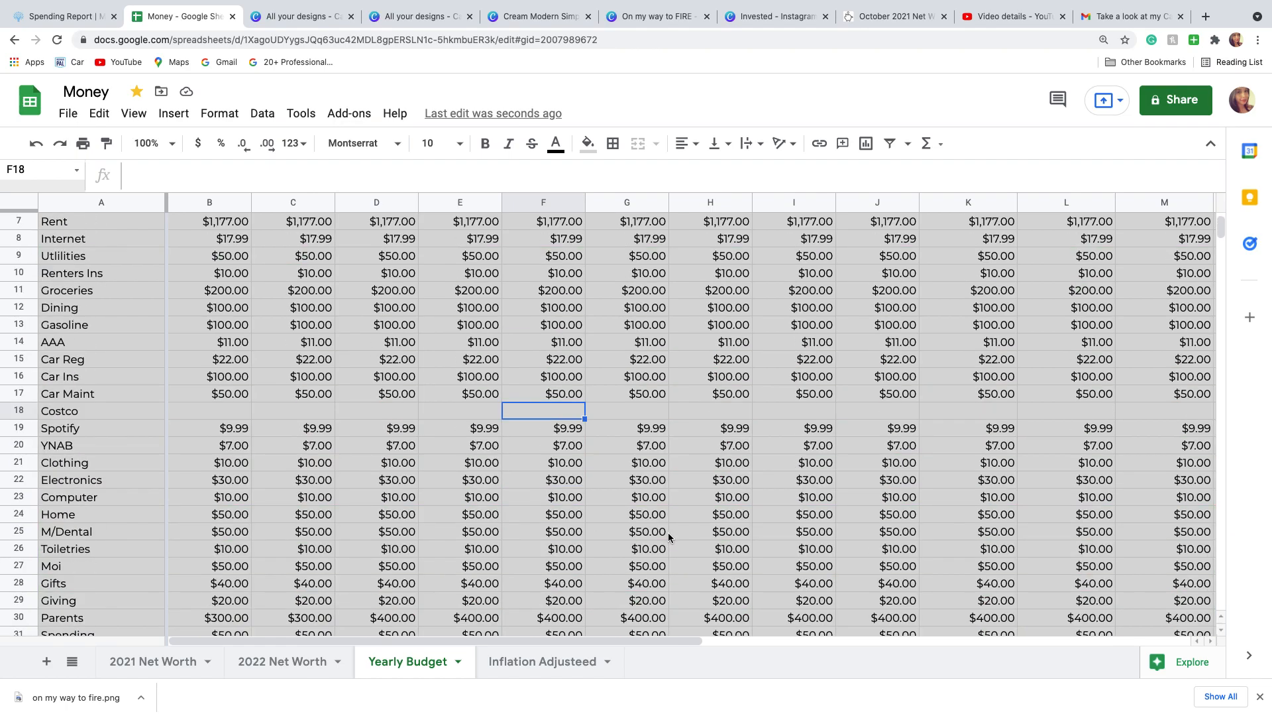
scroll(668, 537, up, 2)
scroll(439, 472, down, 12)
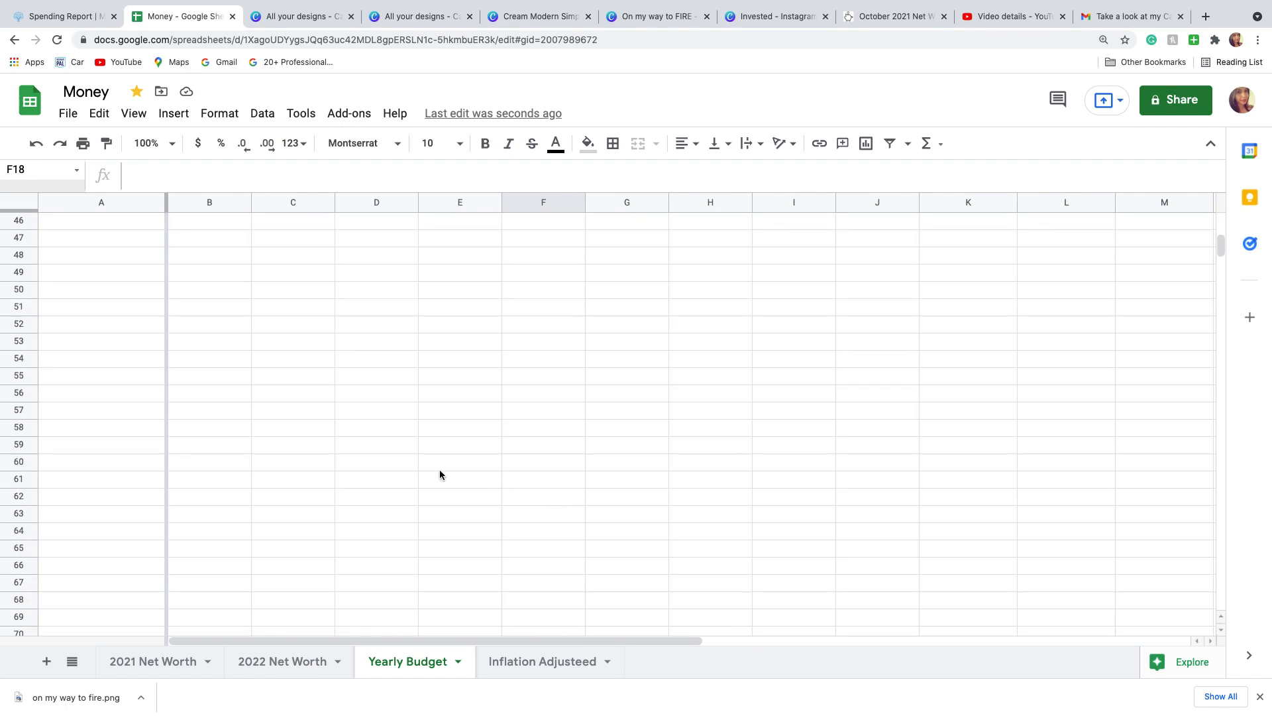
scroll(387, 470, up, 11)
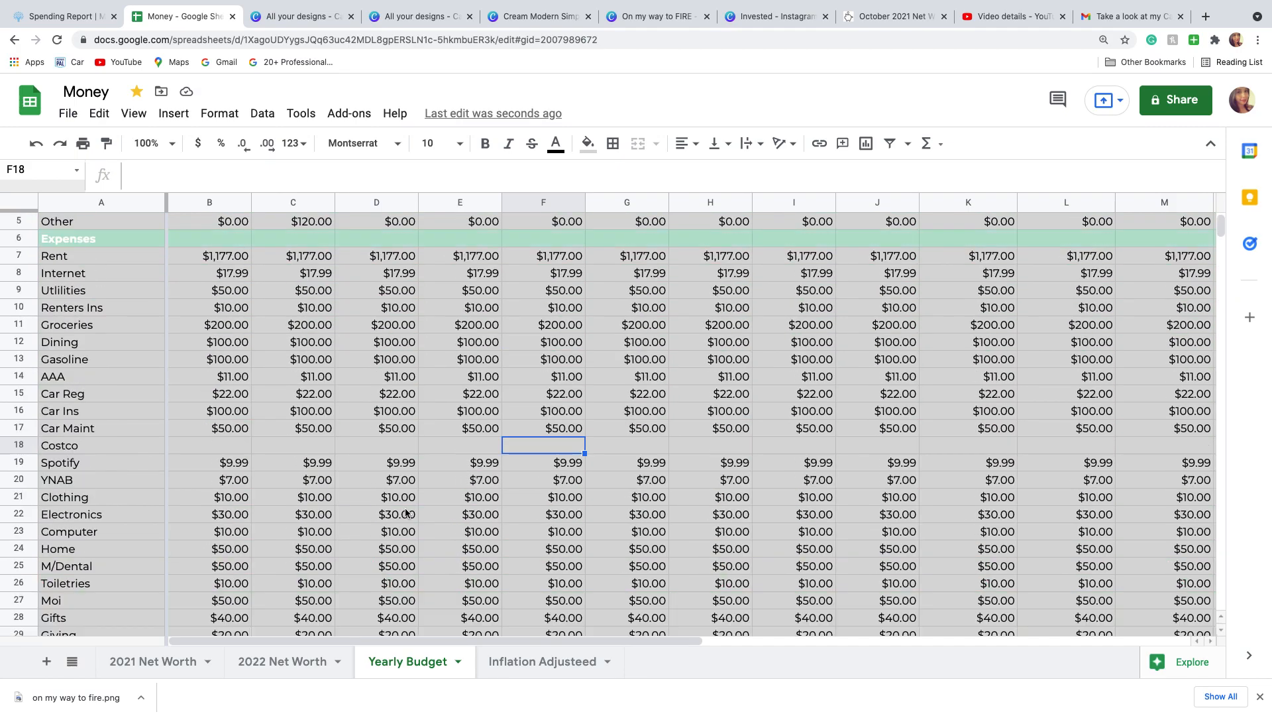
scroll(407, 466, up, 2)
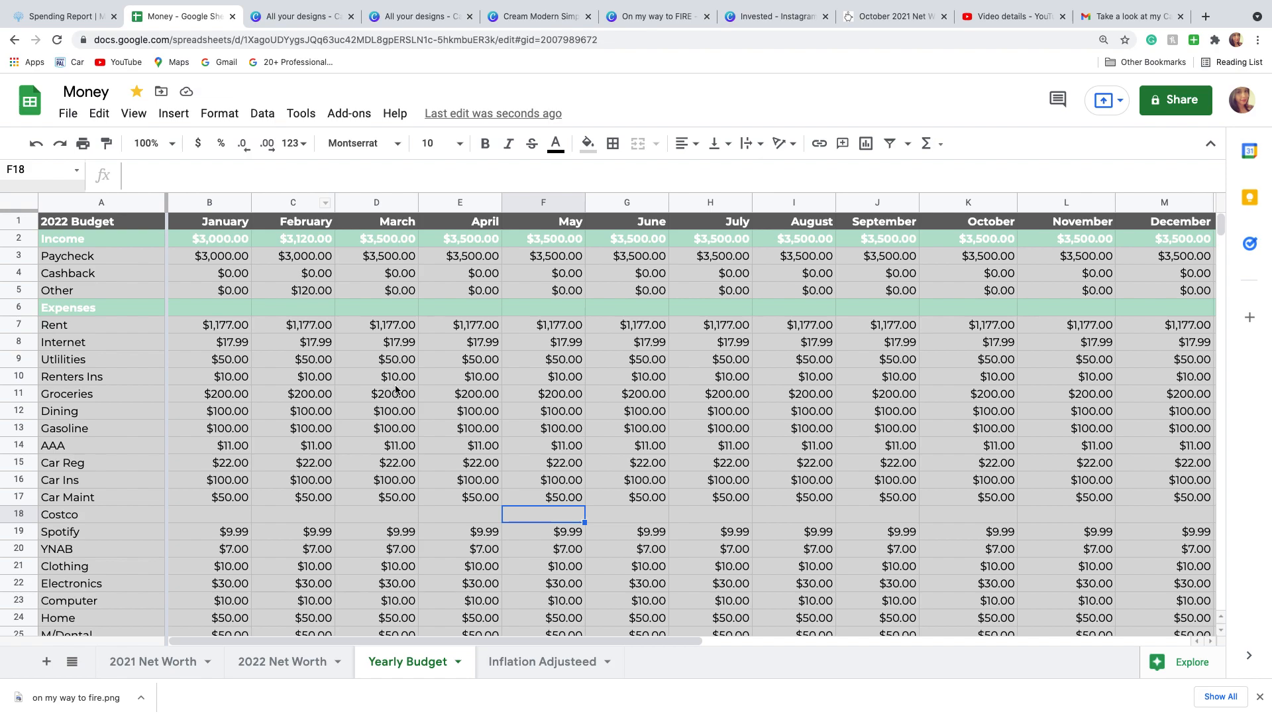
Step: Open the income section of the 2022 Net Worth sheet and read the note on February's Other income cell
click(275, 664)
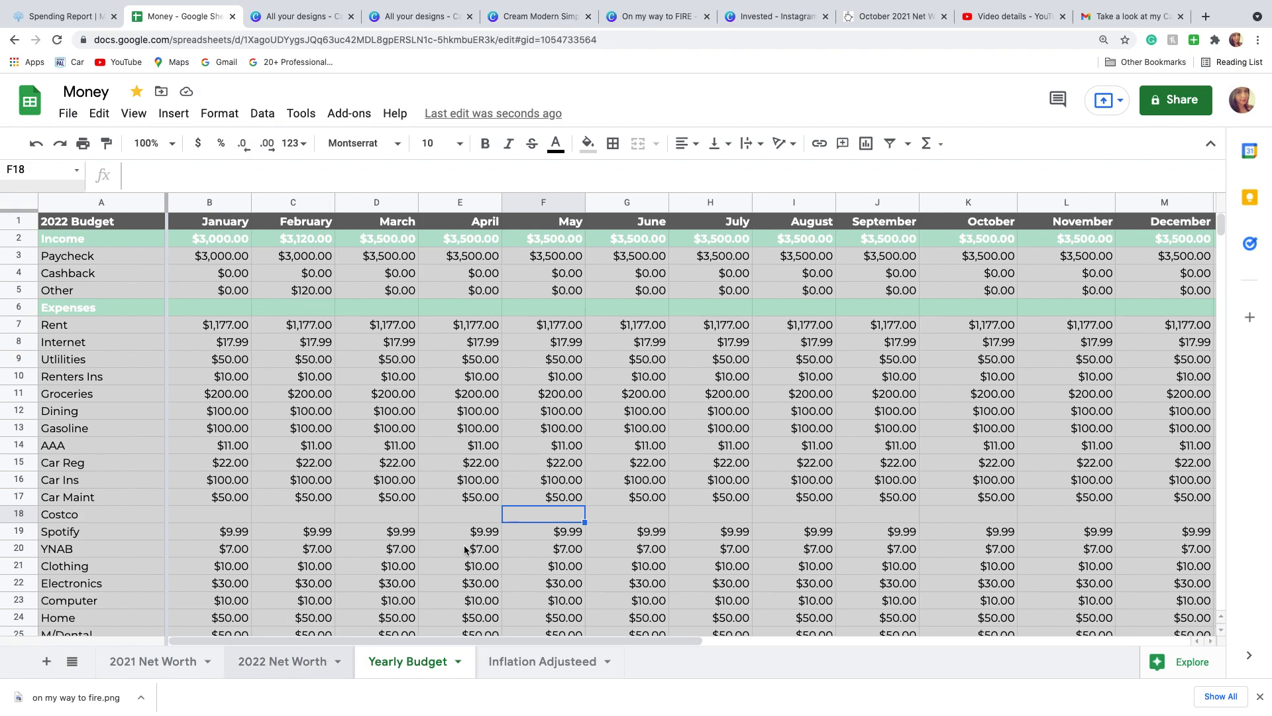
scroll(515, 505, up, 10)
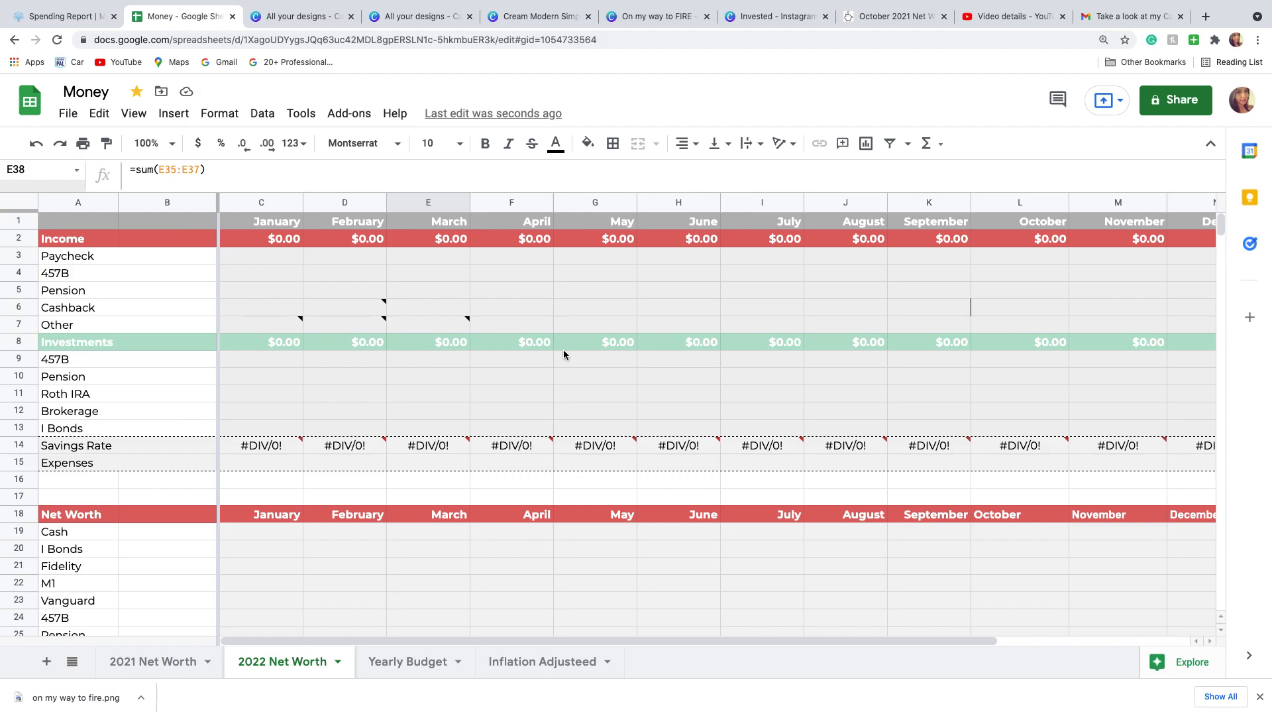
click(365, 326)
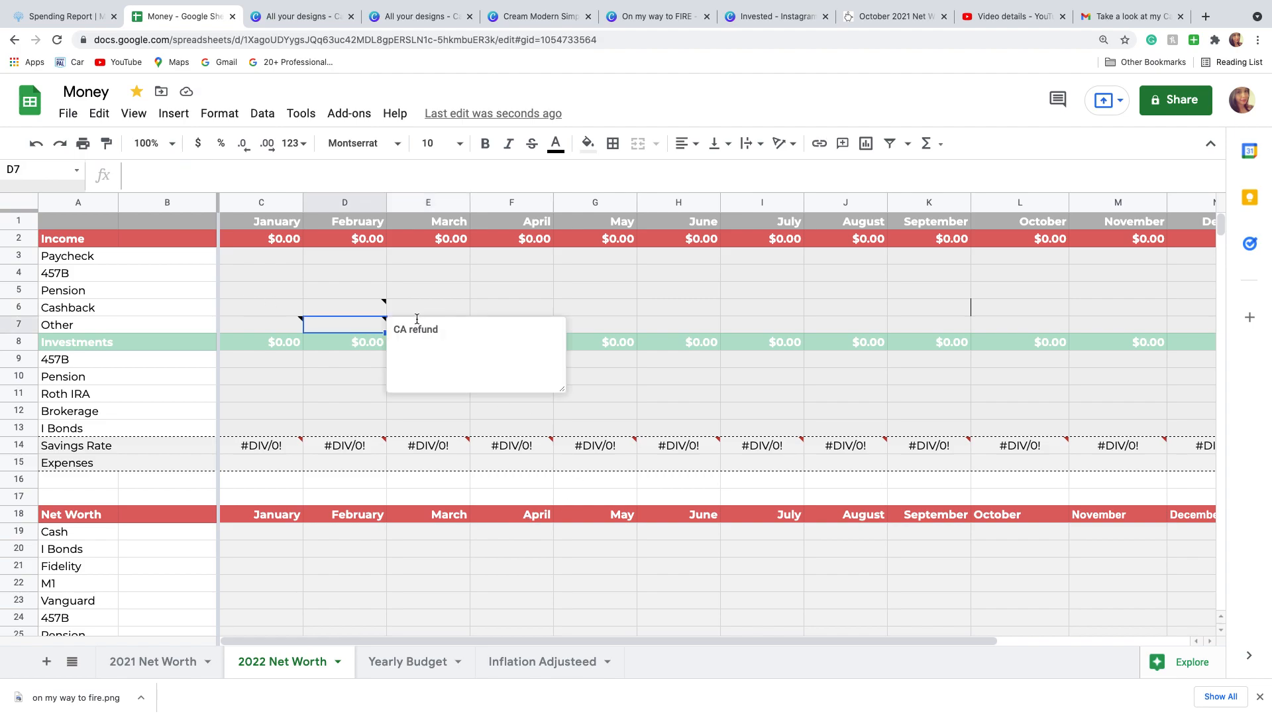
click(418, 295)
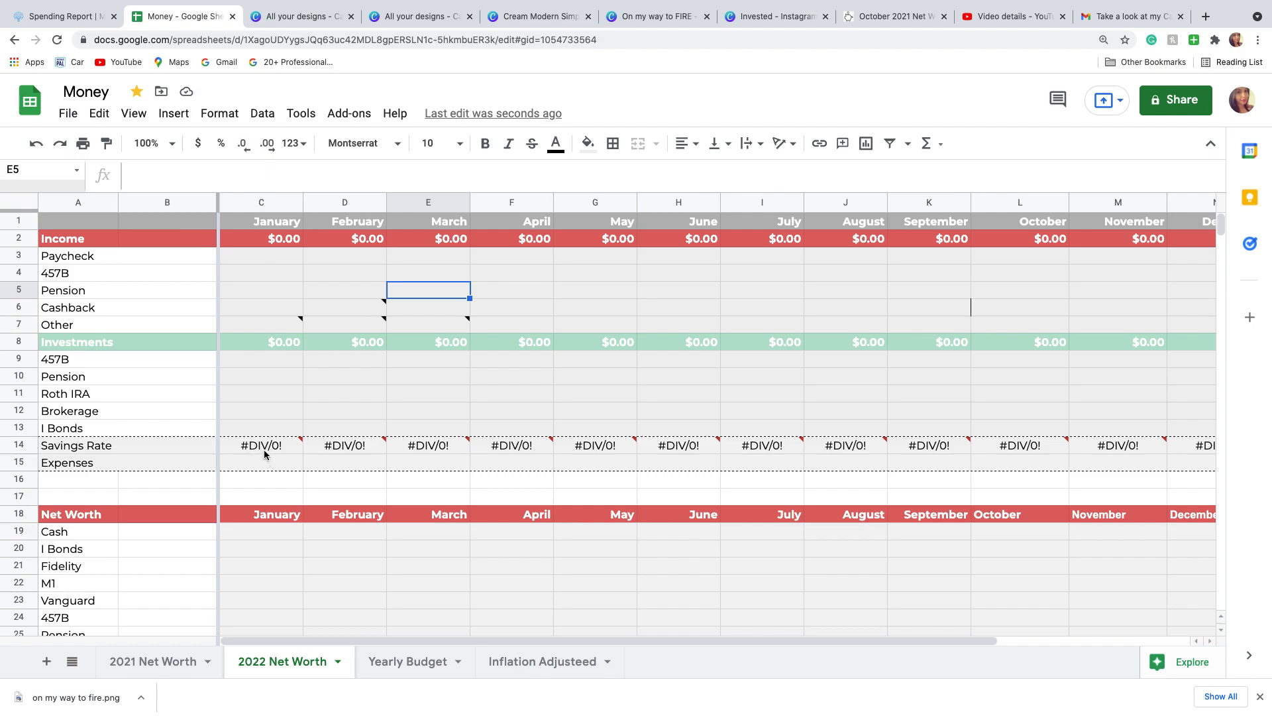
Step: Inspect the sum formulas behind the January Investments and January Income totals
click(273, 467)
click(259, 397)
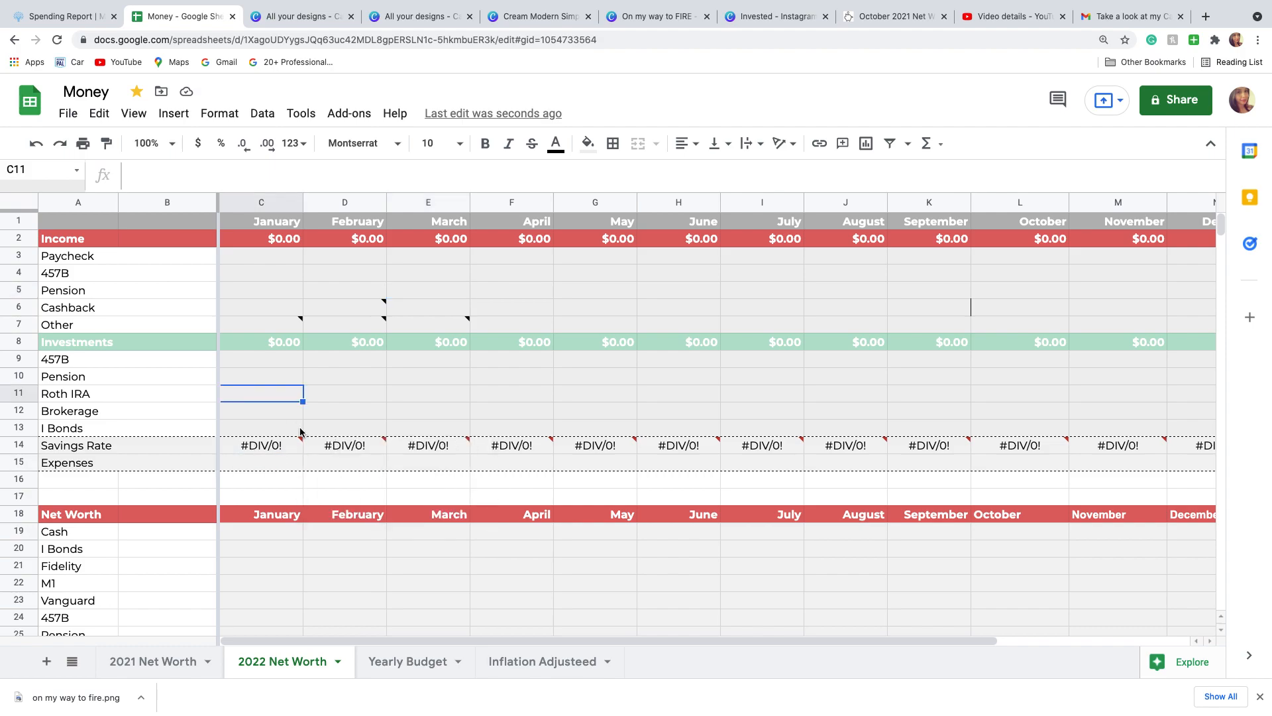
double_click(284, 346)
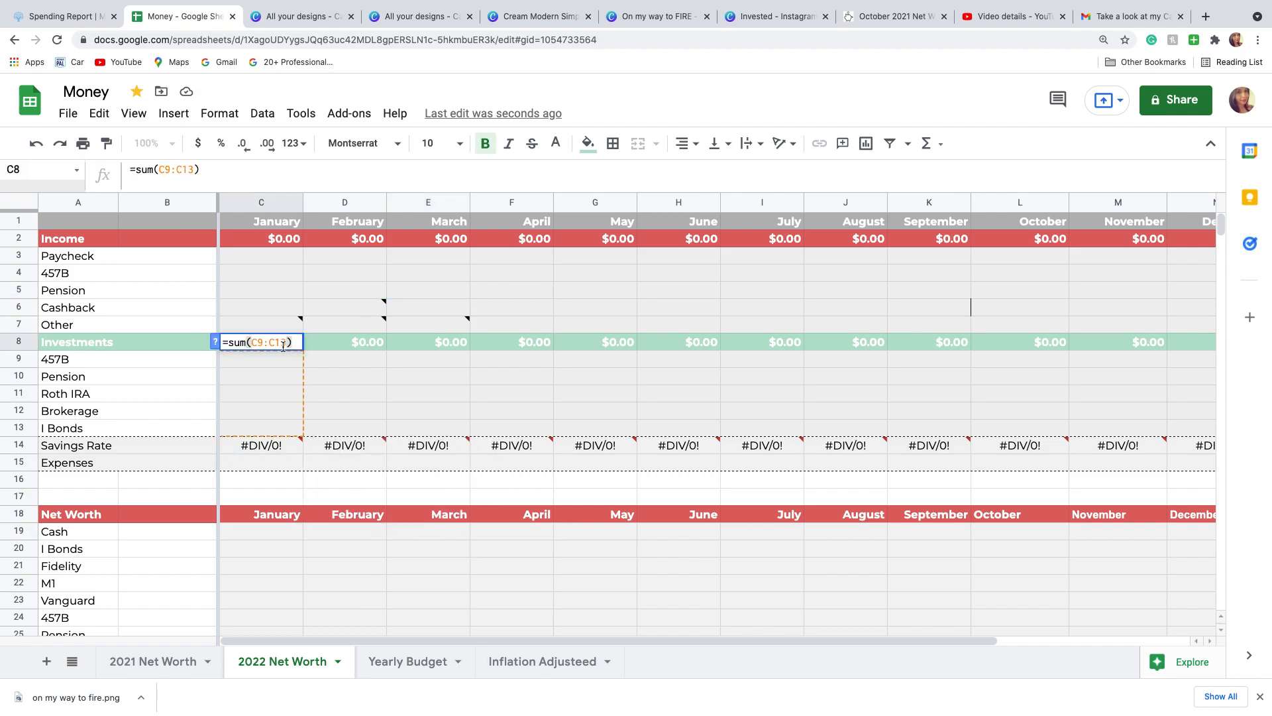
click(375, 398)
double_click(256, 244)
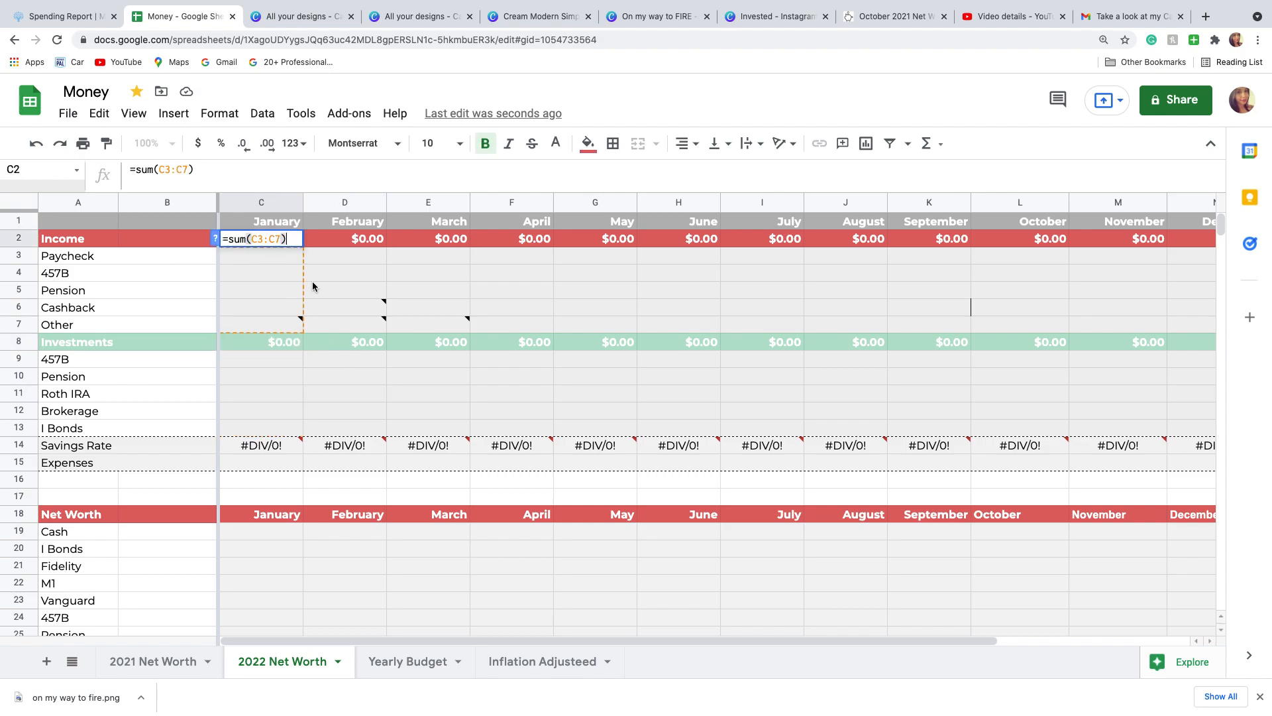
click(379, 414)
click(525, 486)
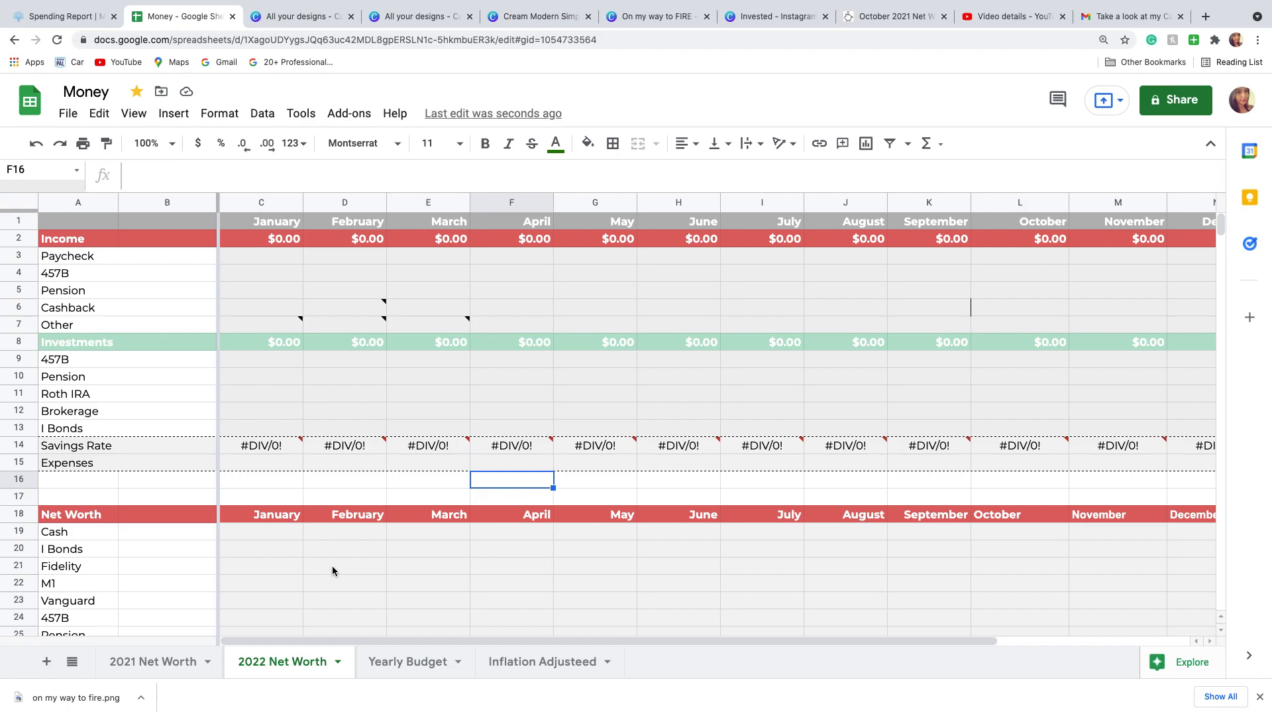
scroll(332, 571, down, 20)
scroll(344, 554, up, 20)
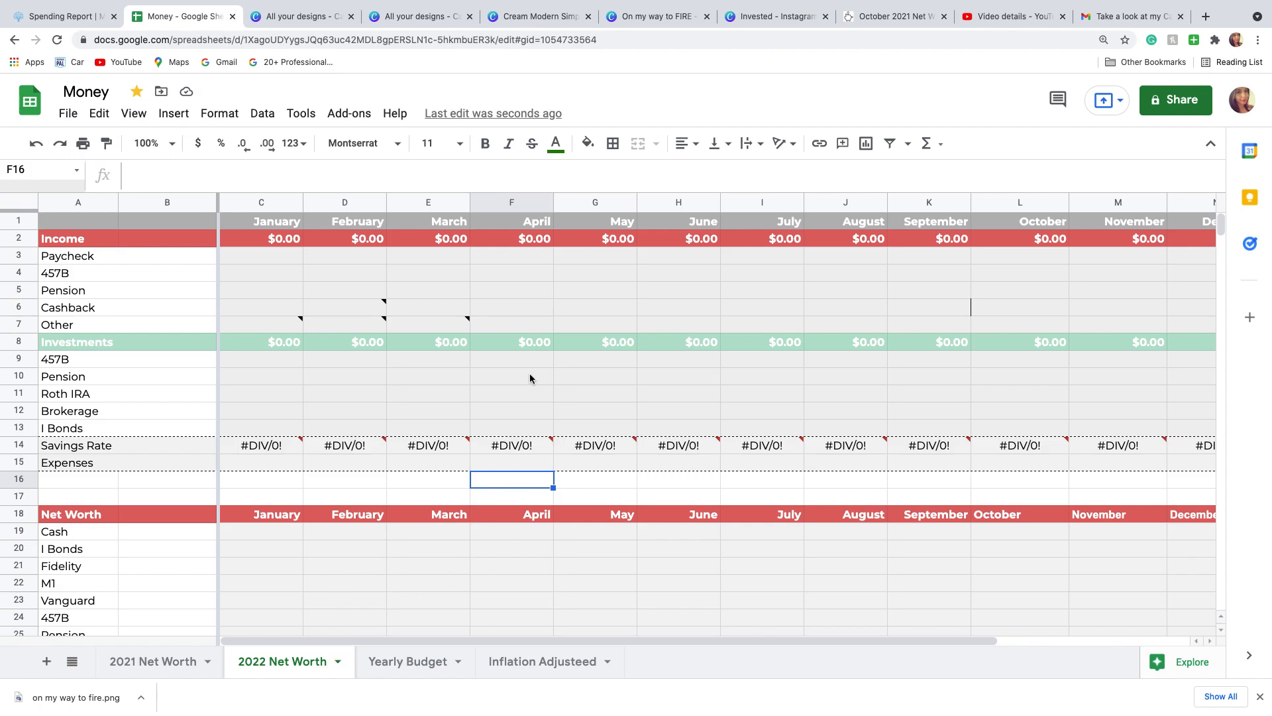
mouse_move(963, 5)
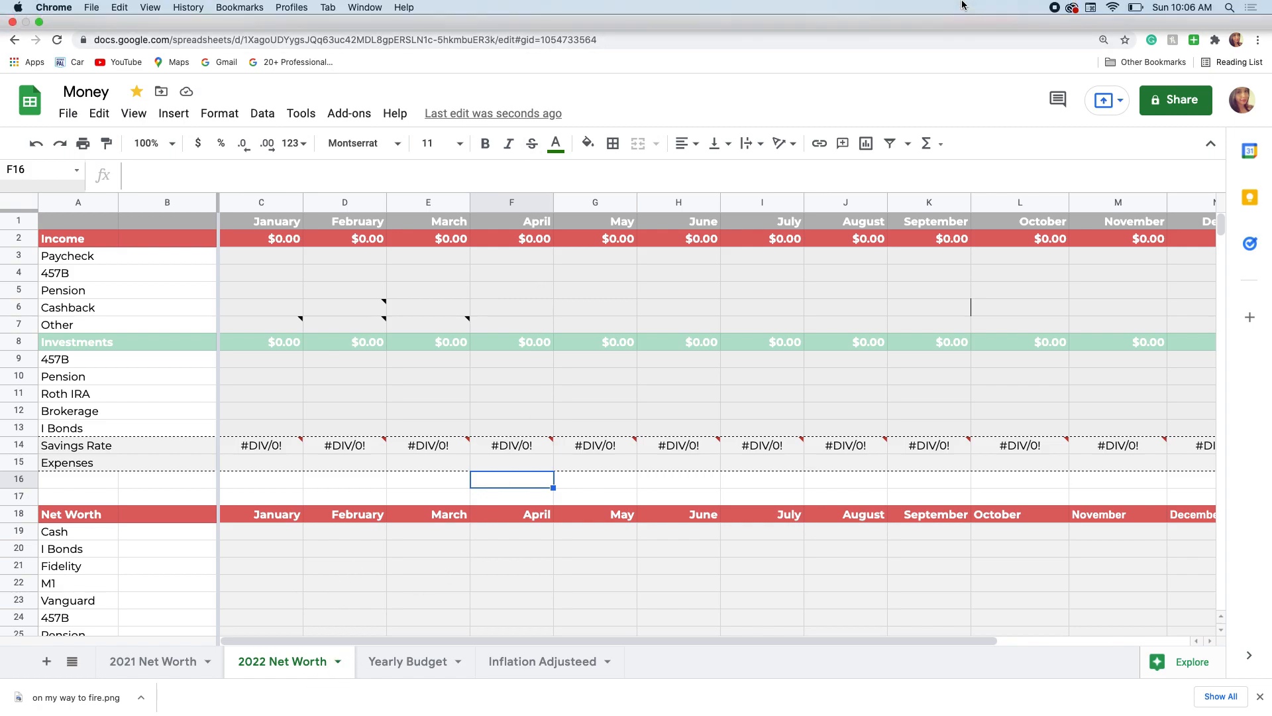